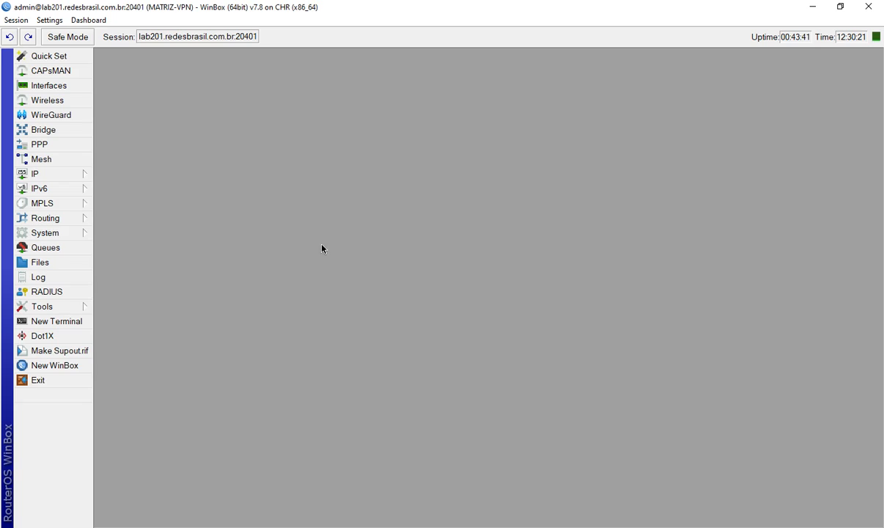
Enlarge the WinBox interface by one zoom level.
click(49, 20)
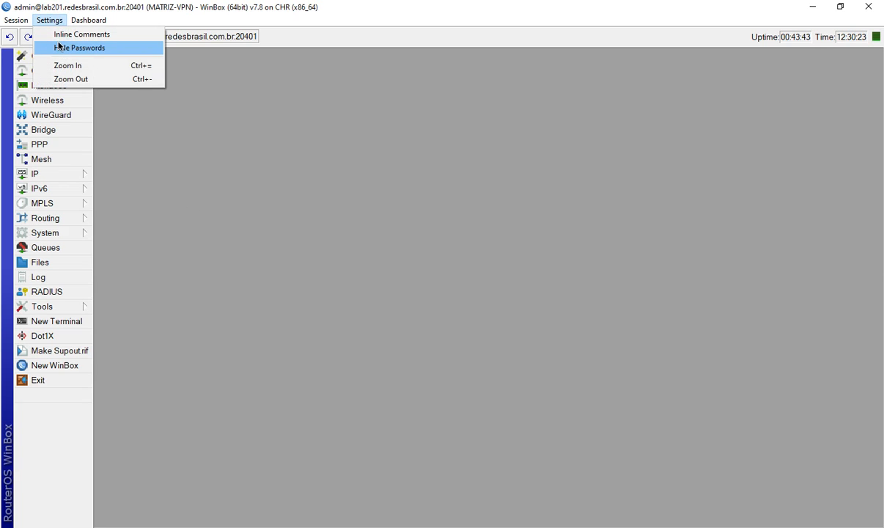
click(57, 66)
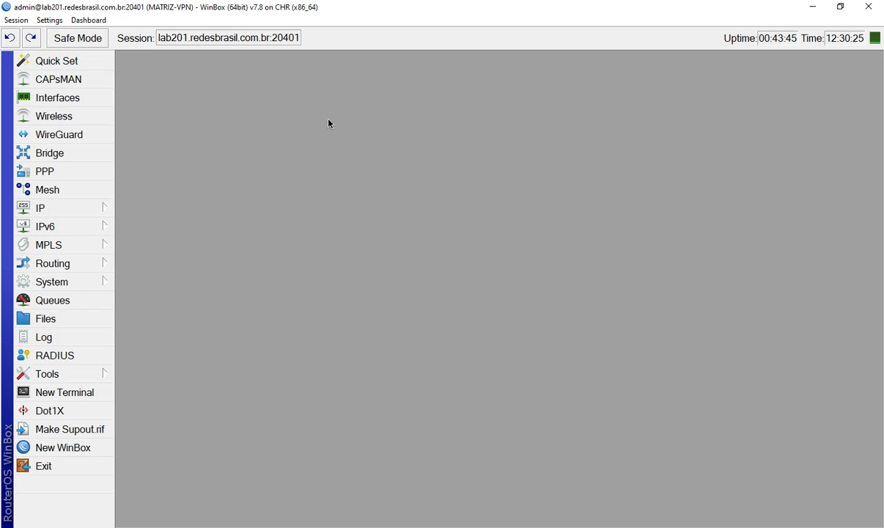
Check the "Passo-a-Passo" lab slide in PowerPoint and return to WinBox.
click(291, 526)
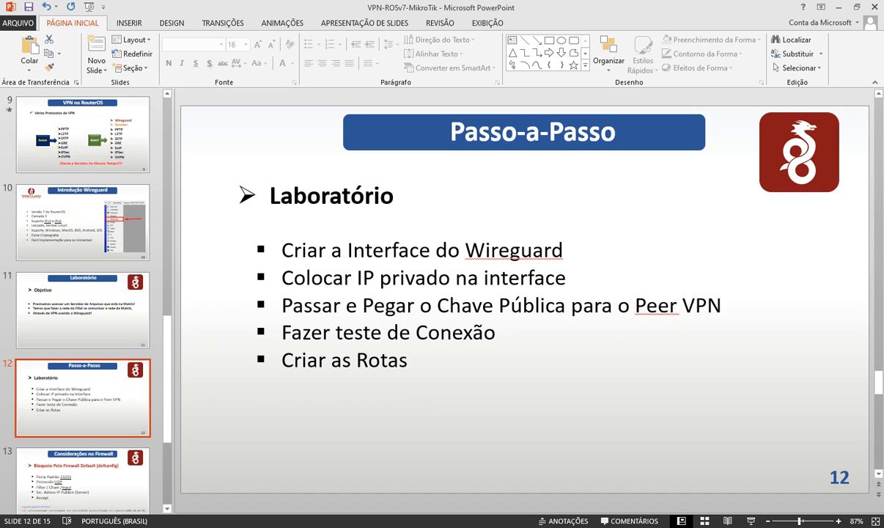
mouse_move(88, 525)
click(168, 498)
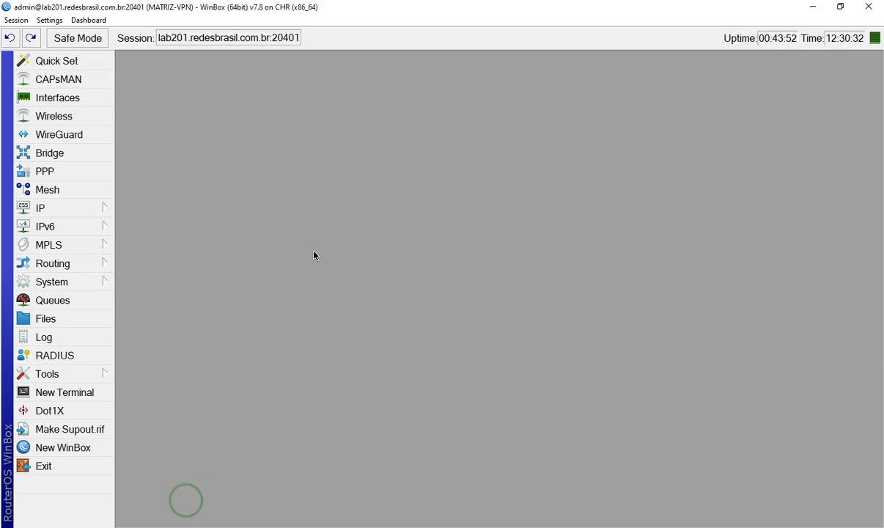
Open the WireGuard configuration and look over its interface and peer lists.
click(56, 136)
click(186, 125)
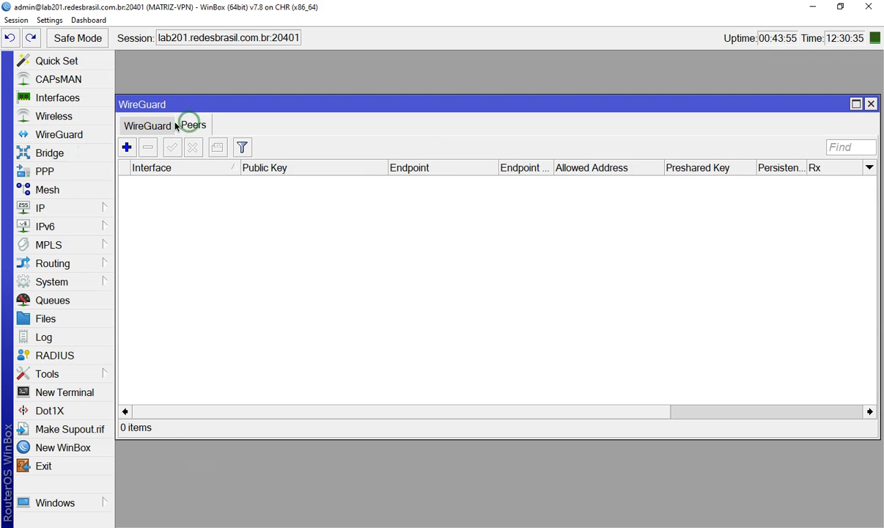
click(139, 126)
click(193, 125)
click(146, 128)
click(183, 130)
click(143, 133)
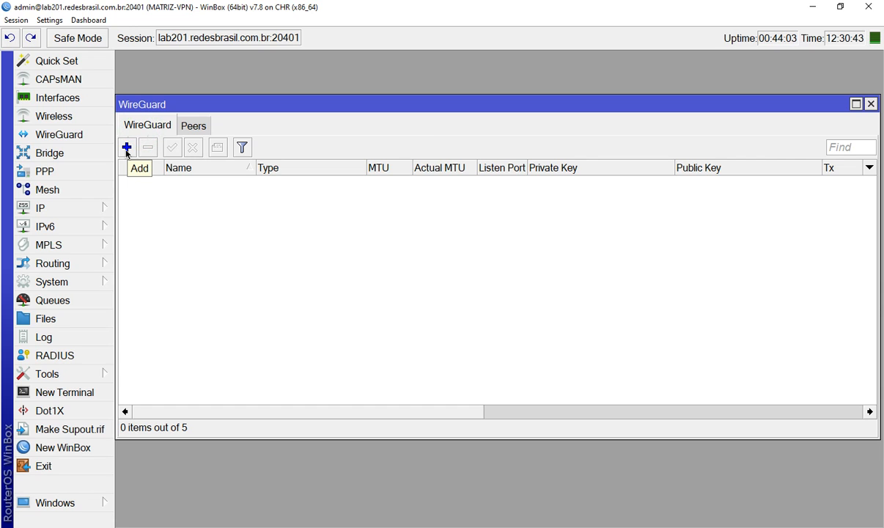
Add a WireGuard interface with the default name wireguard1, MTU 1420 and listen port 13231, and apply it.
click(126, 147)
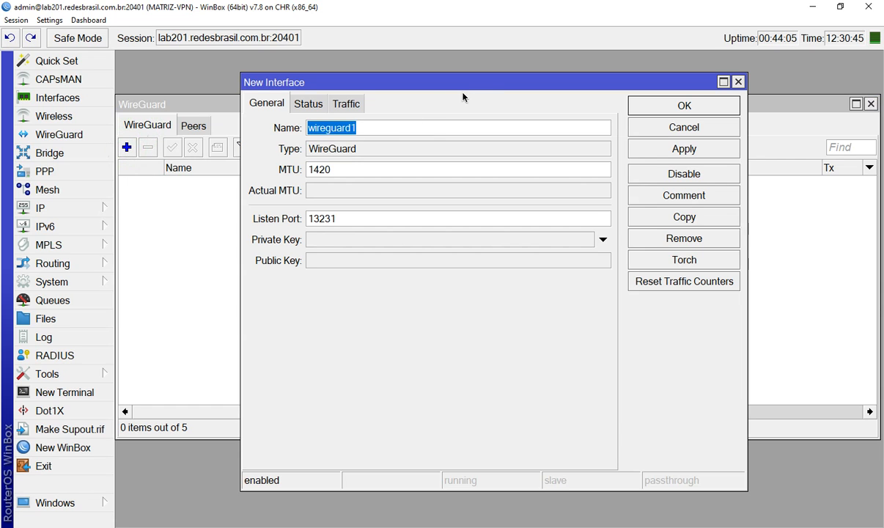
drag(487, 86, 456, 88)
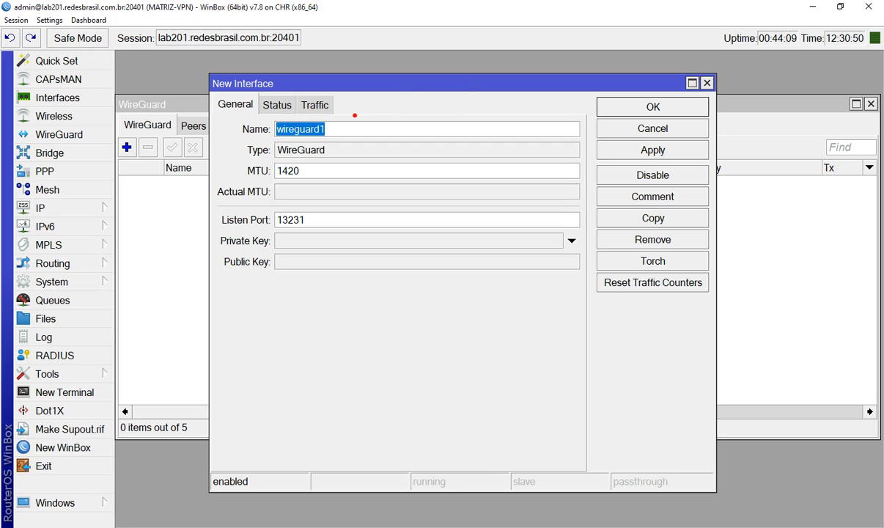
drag(319, 130, 392, 110)
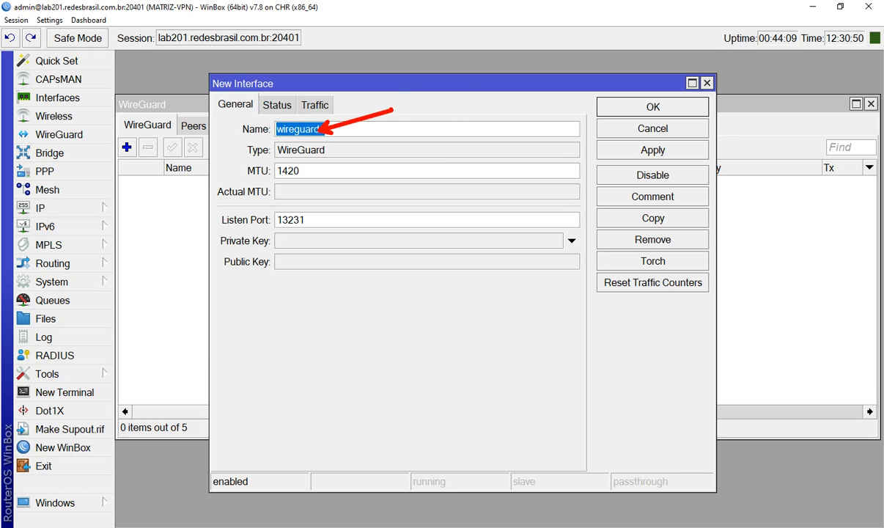
key(ctrl+z)
drag(348, 130, 421, 93)
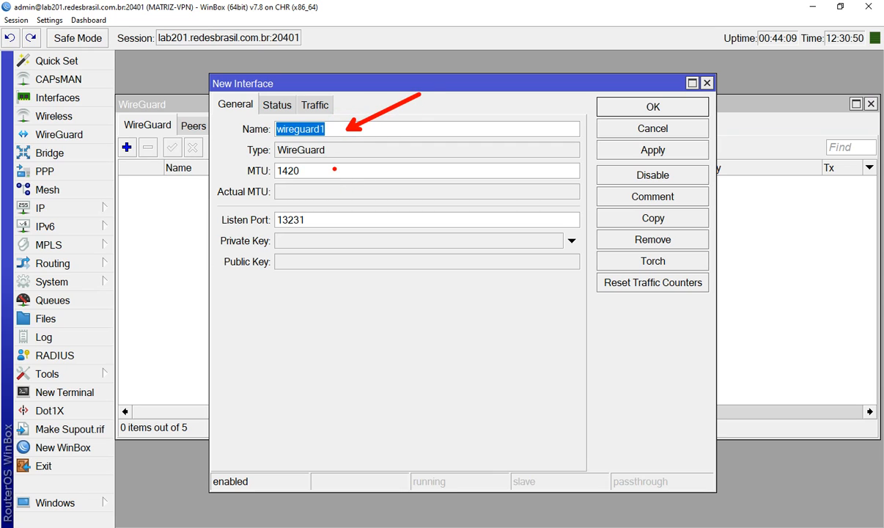
drag(332, 173, 410, 171)
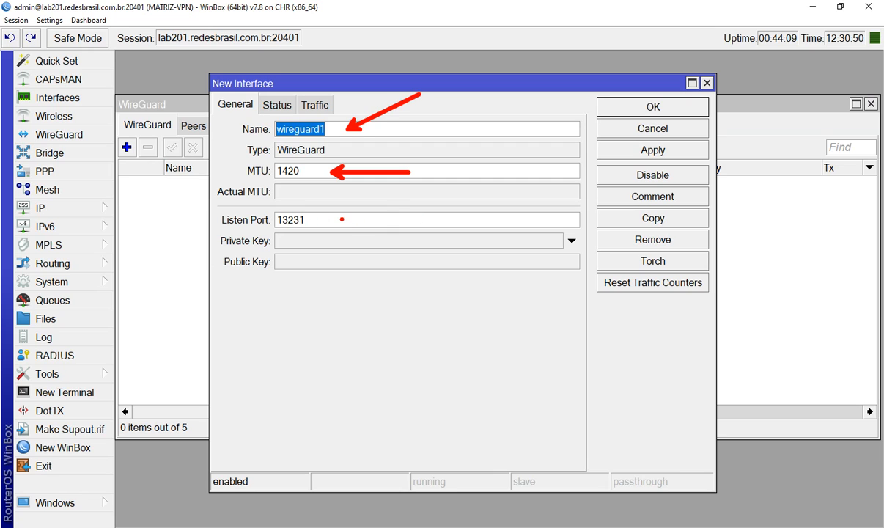
drag(339, 218, 385, 218)
drag(211, 206, 315, 233)
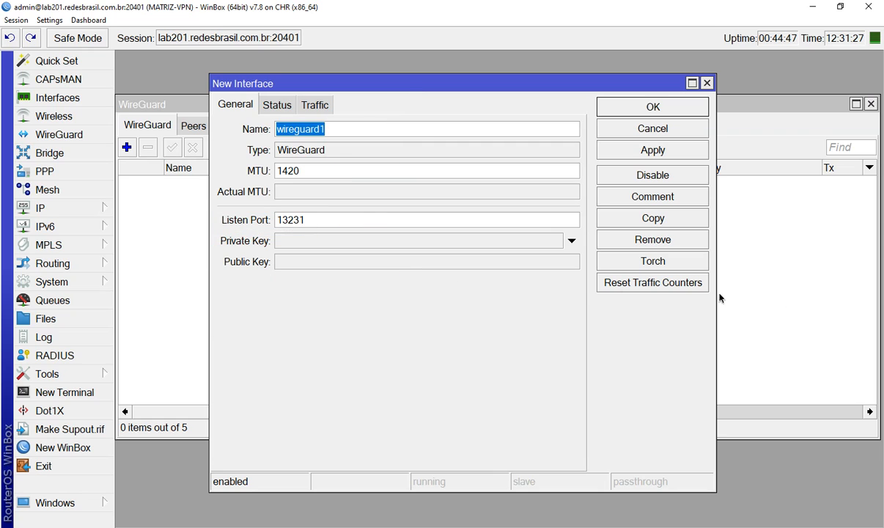
click(693, 153)
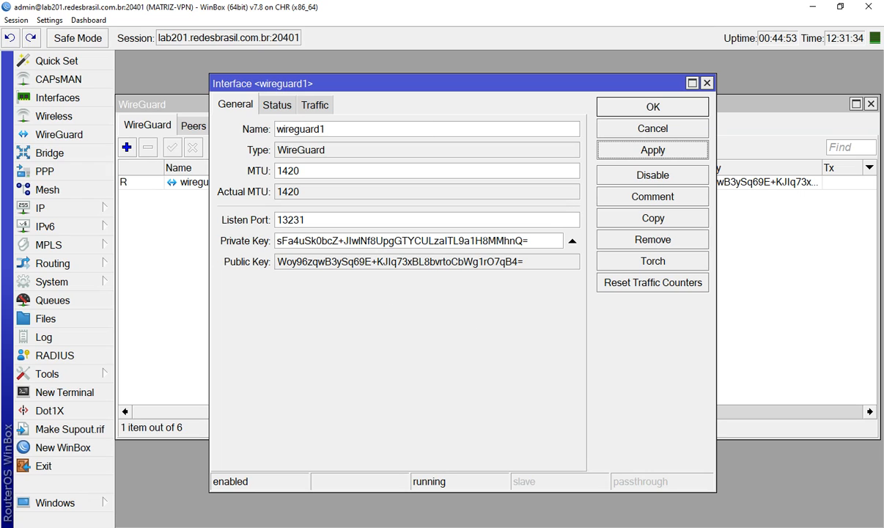
Alter one character of the wireguard1 interface's private key and apply the change to generate a new public key.
mouse_move(212, 248)
mouse_down()
mouse_move(351, 276)
mouse_move(537, 276)
mouse_up()
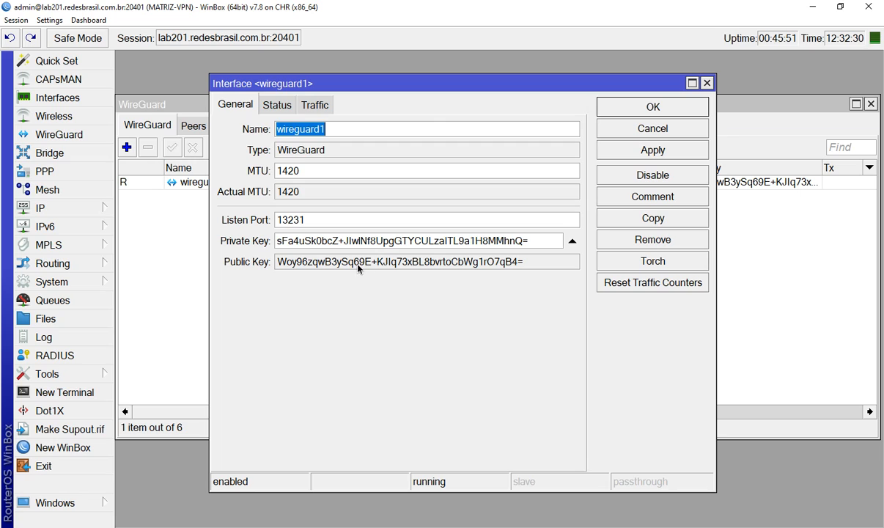
click(505, 243)
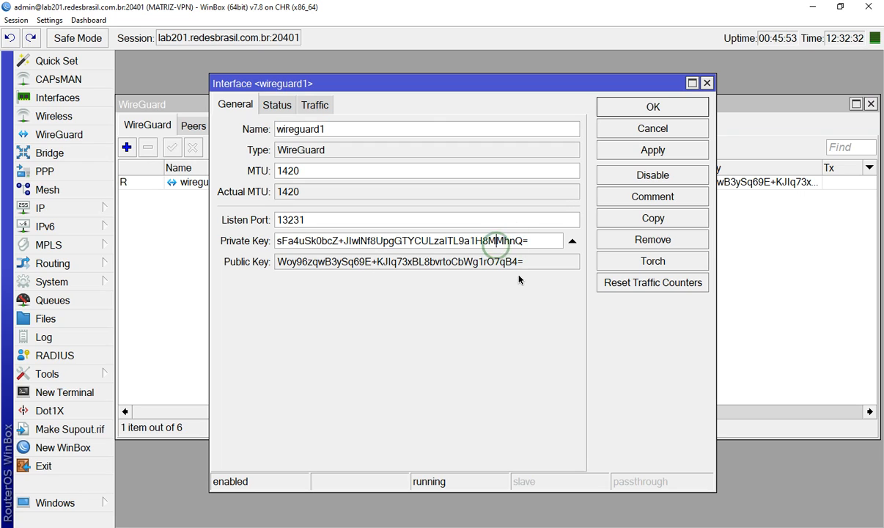
key(BackSpace)
text(N)
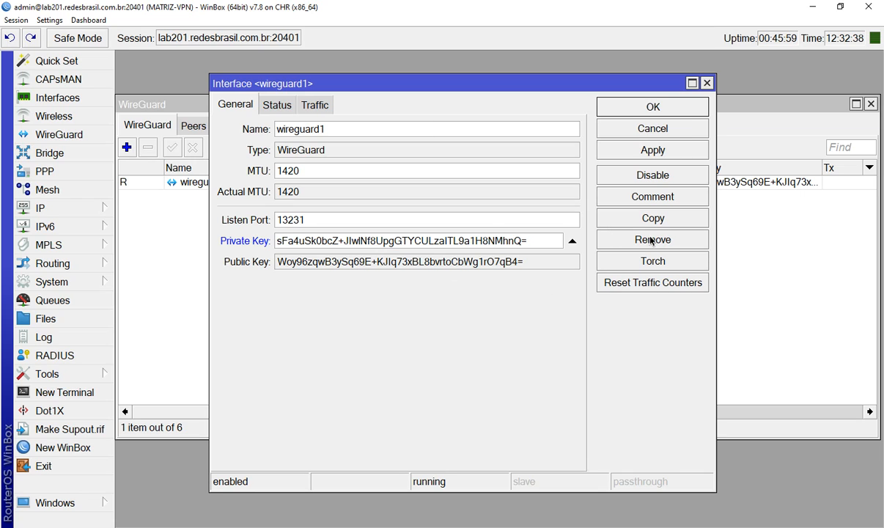
click(689, 154)
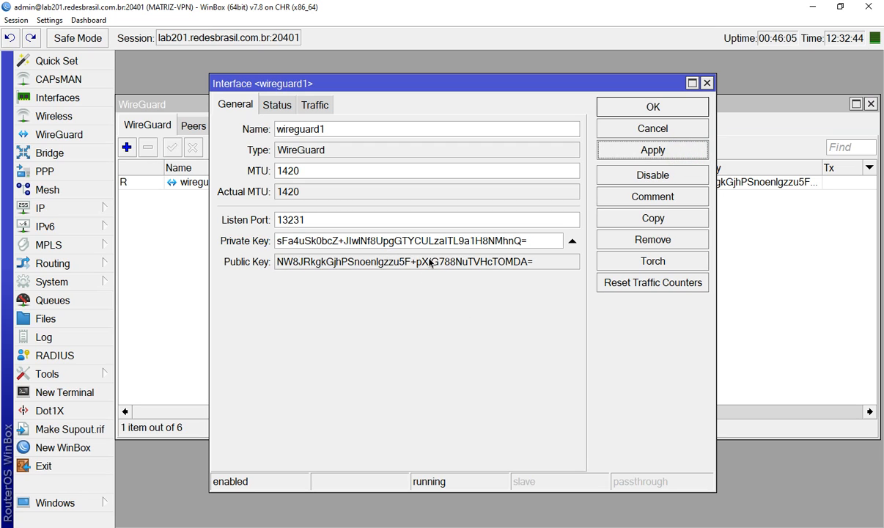
click(397, 239)
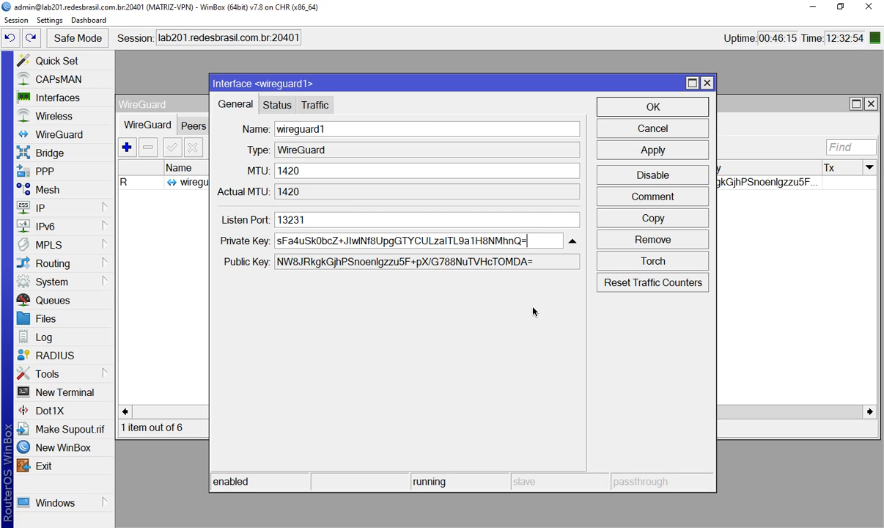
Review the wireguard1 interface's status and traffic statistics, and close its settings.
click(278, 106)
click(317, 105)
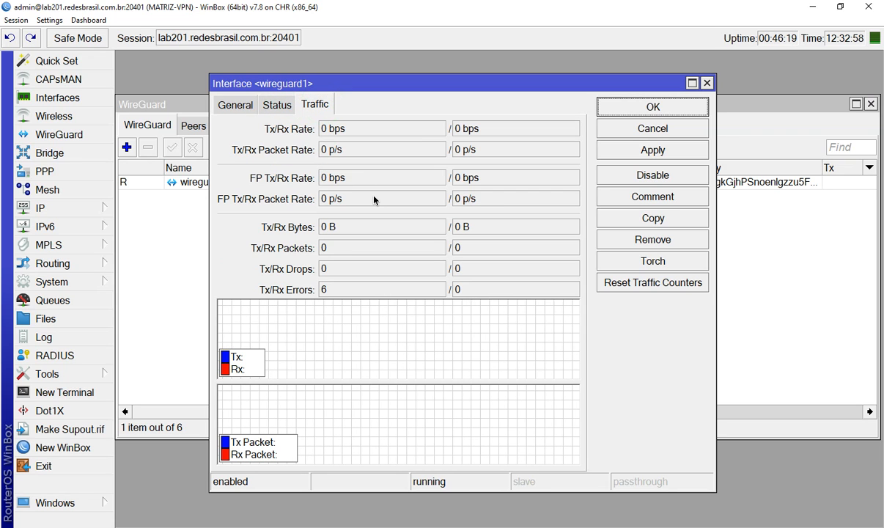
click(242, 107)
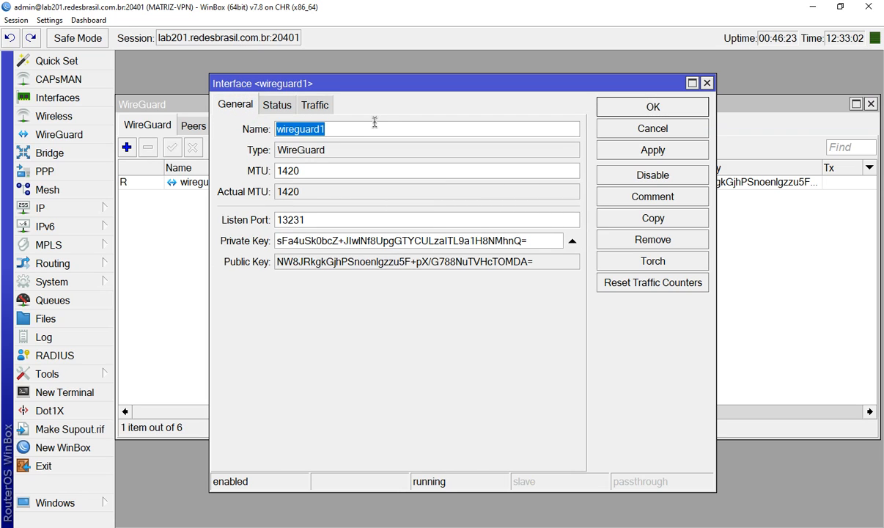
click(612, 109)
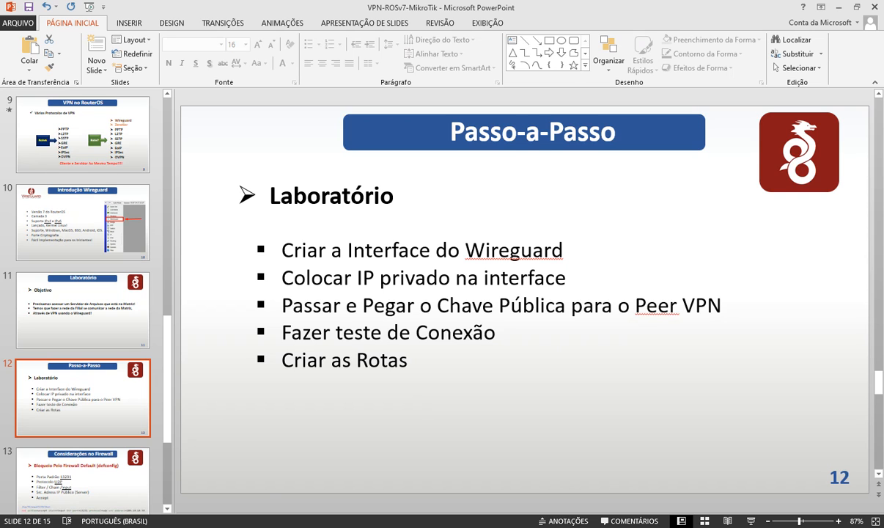
Return to WinBox, open the IP address list and start a new address entry.
click(233, 449)
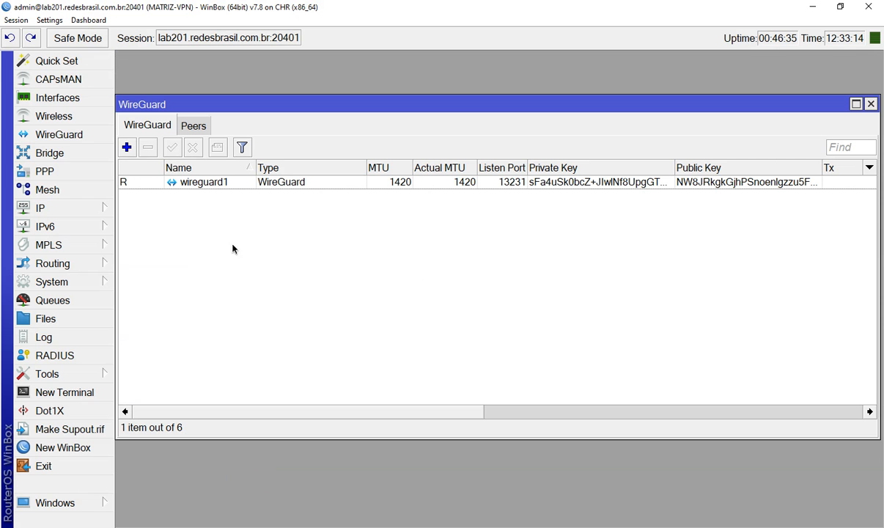
click(67, 207)
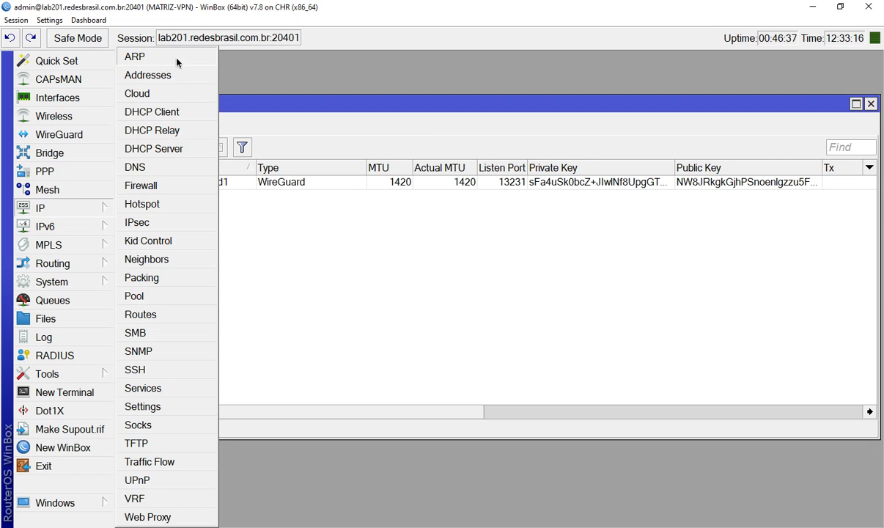
click(157, 74)
drag(375, 189, 353, 135)
click(253, 154)
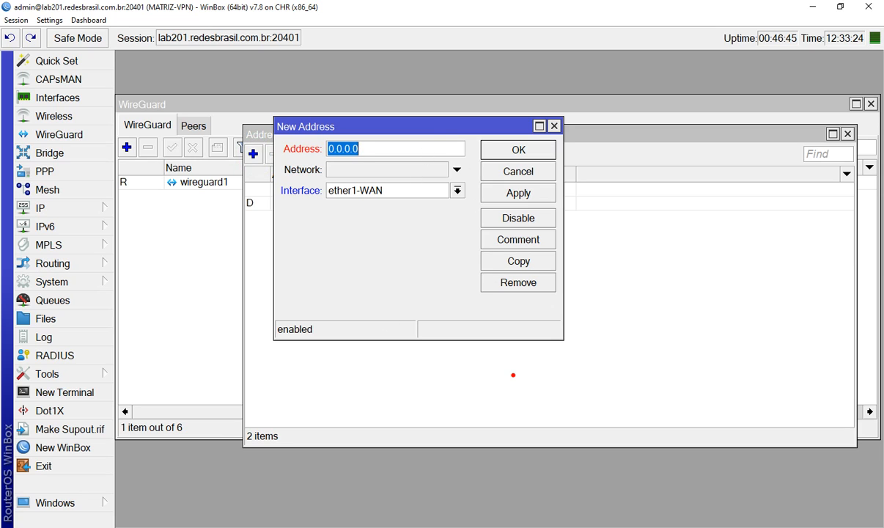
text(t192.1)
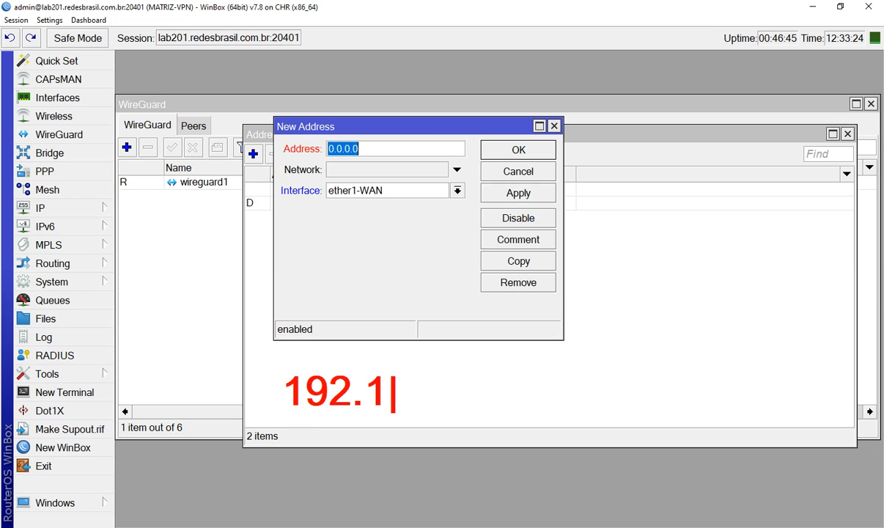
text(68.32.0/24)
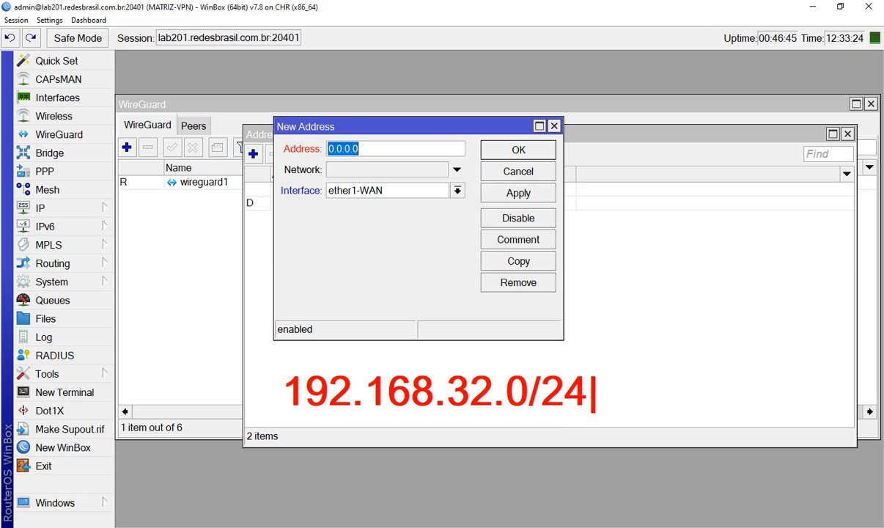
key(Escape)
key(t)
click(627, 234)
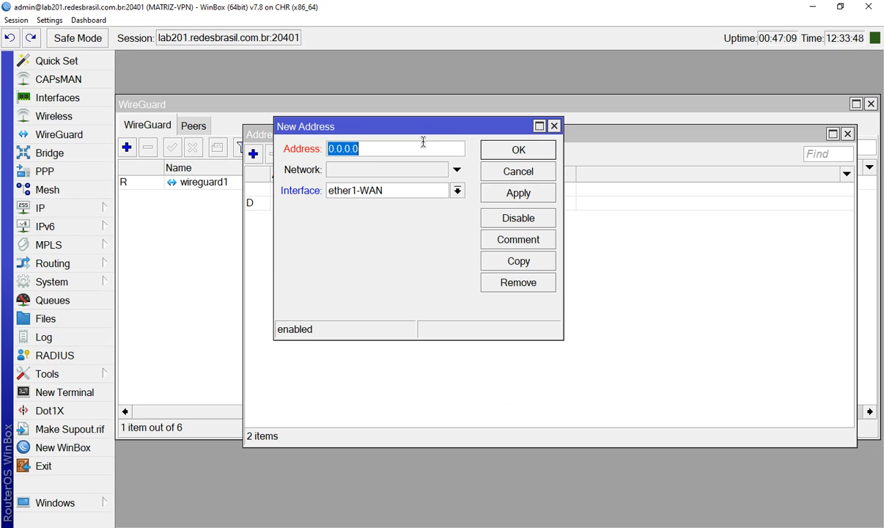
Assign the address 192.168.32.254/24 to the wireguard1 interface and save the entry.
text(192)
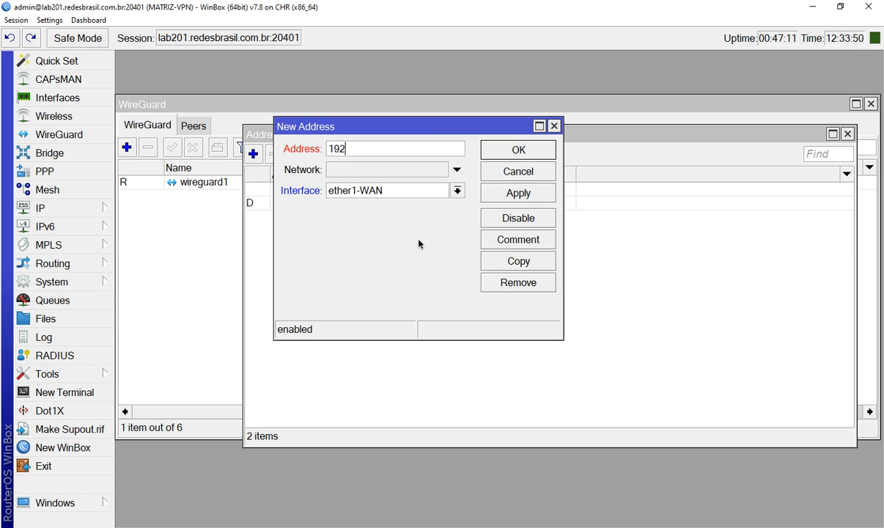
text(.168.3)
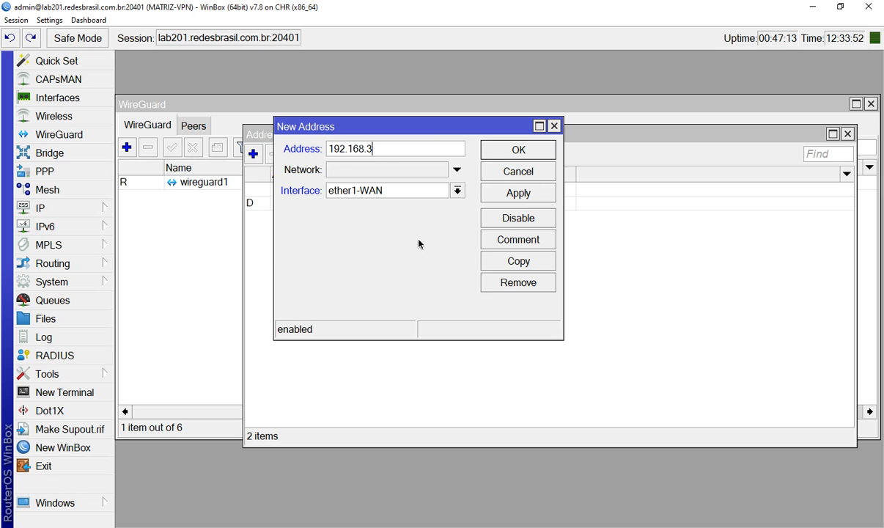
text(2.254/24)
click(394, 191)
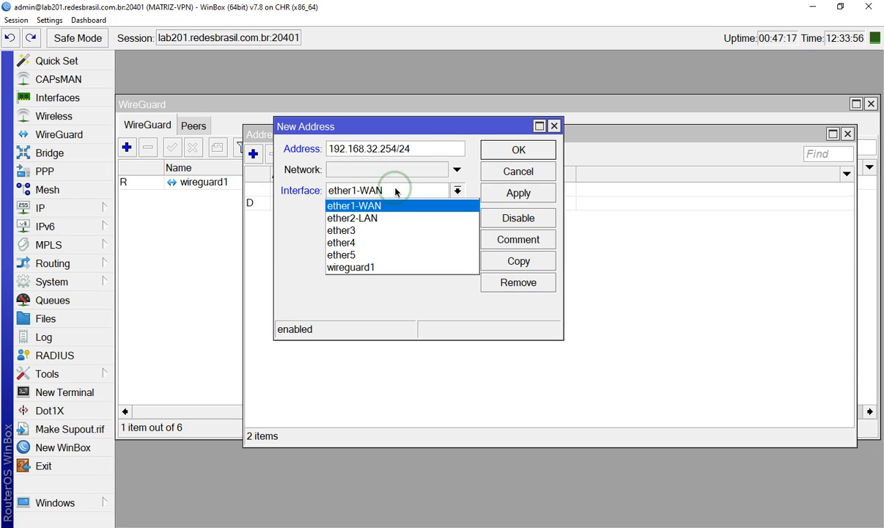
click(388, 268)
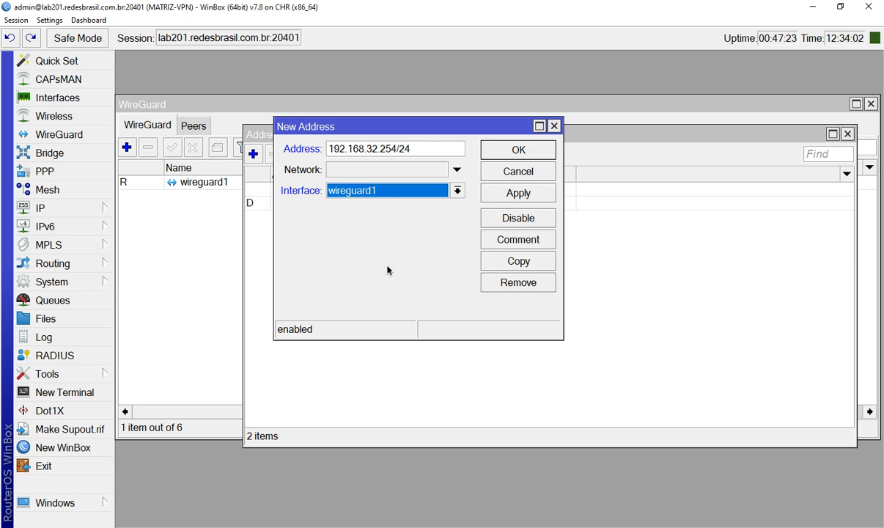
click(513, 151)
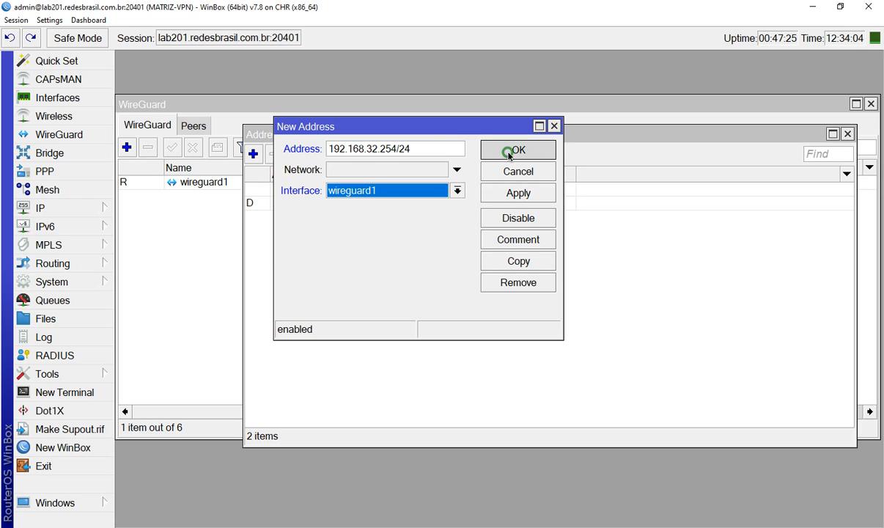
Look at the new wireguard1 address in the list and open the details of the ether1-WAN address.
click(529, 218)
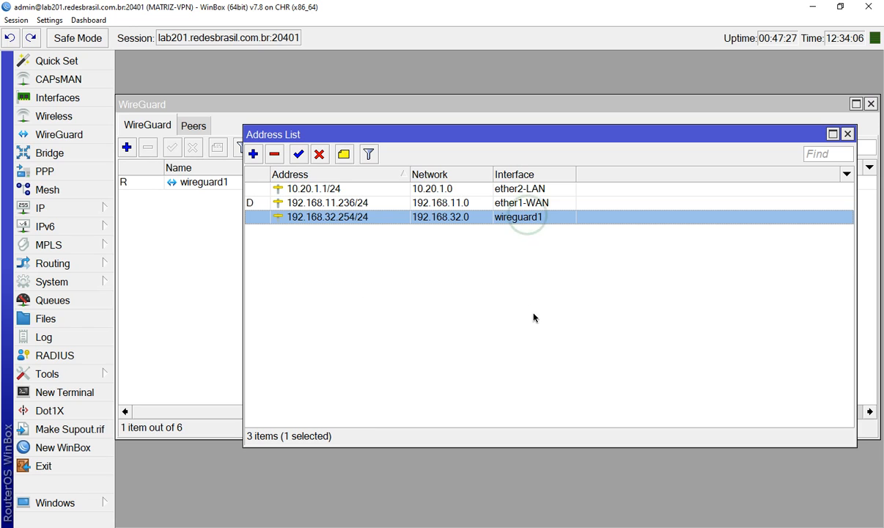
click(292, 205)
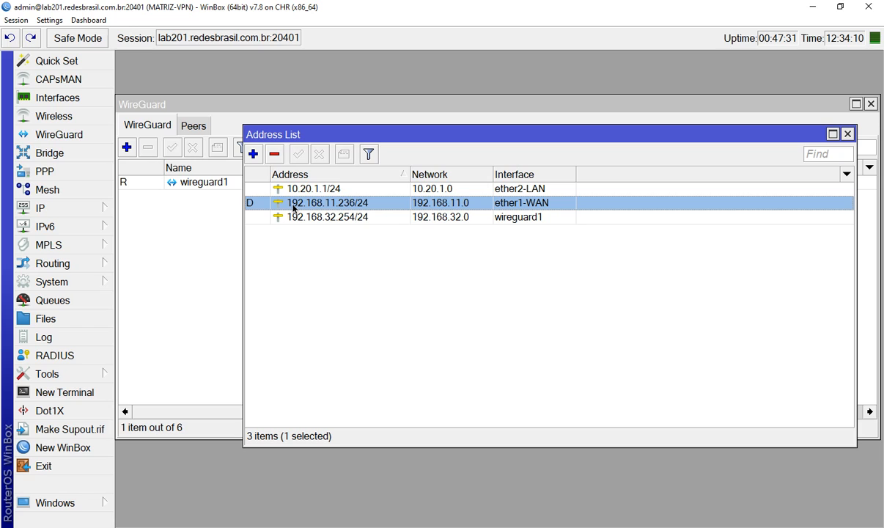
double_click(366, 206)
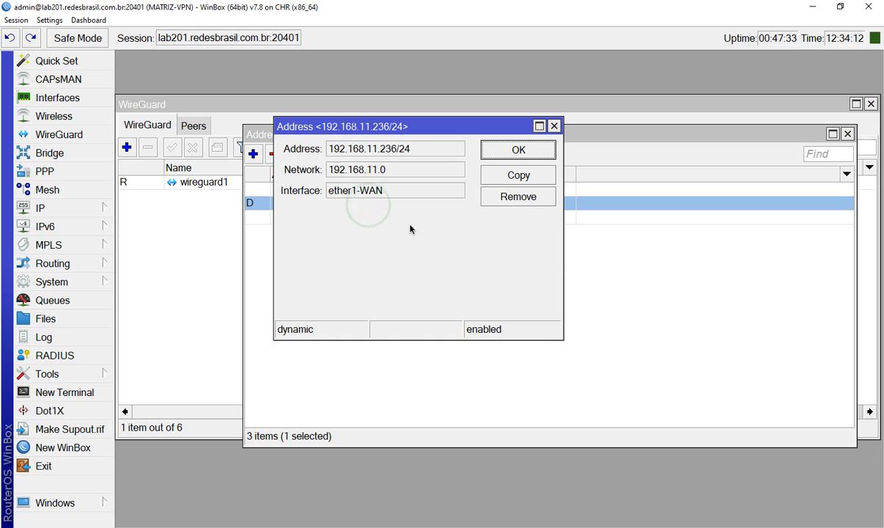
Select the IP address 192.168.11.236, without its mask, in the ether1-WAN address details.
drag(396, 151, 302, 147)
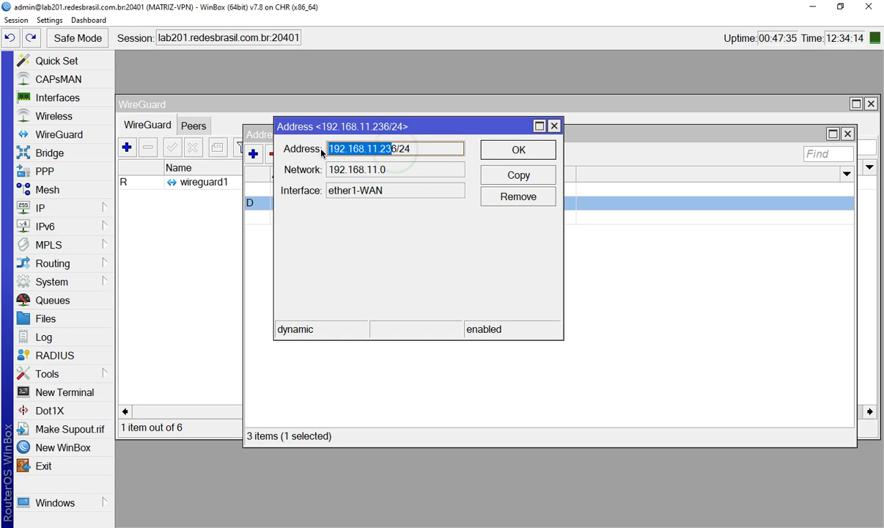
drag(398, 149, 322, 158)
click(397, 149)
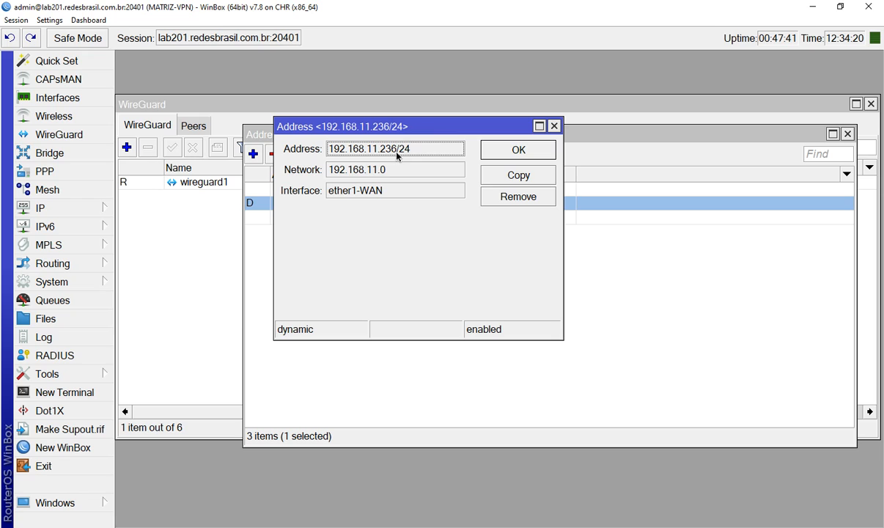
drag(393, 151, 311, 149)
click(395, 152)
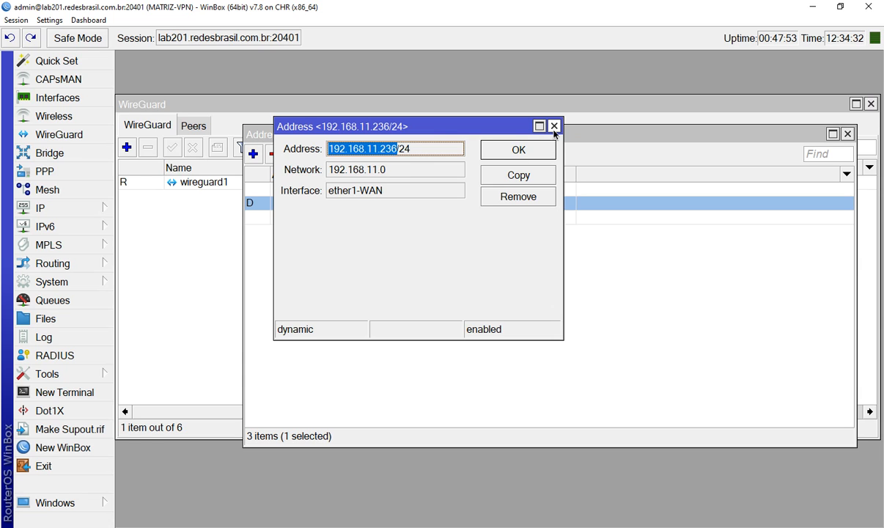
Open a blank Notepad document and move its window so the ether1-WAN address details stay readable.
key(super)
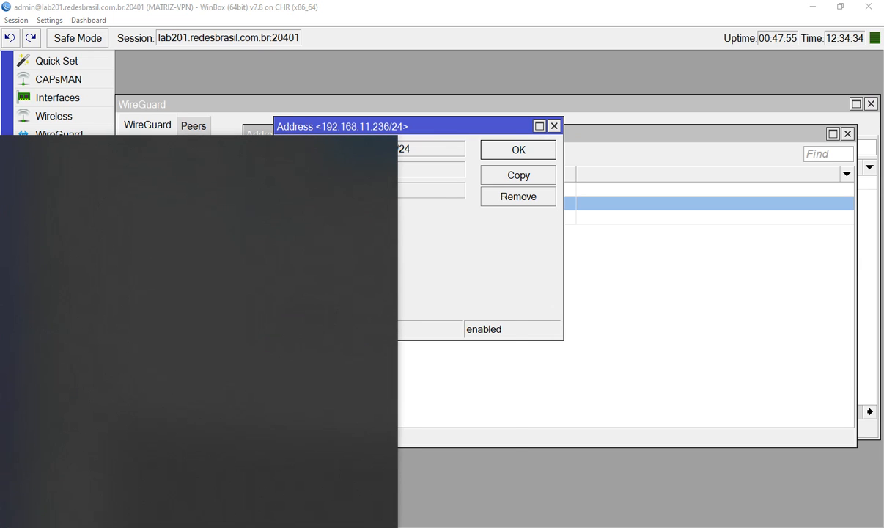
text(blo)
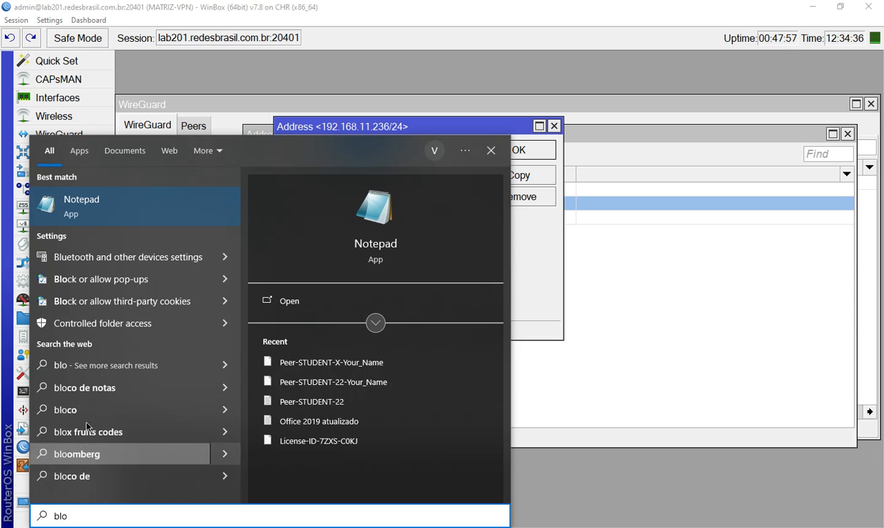
click(132, 201)
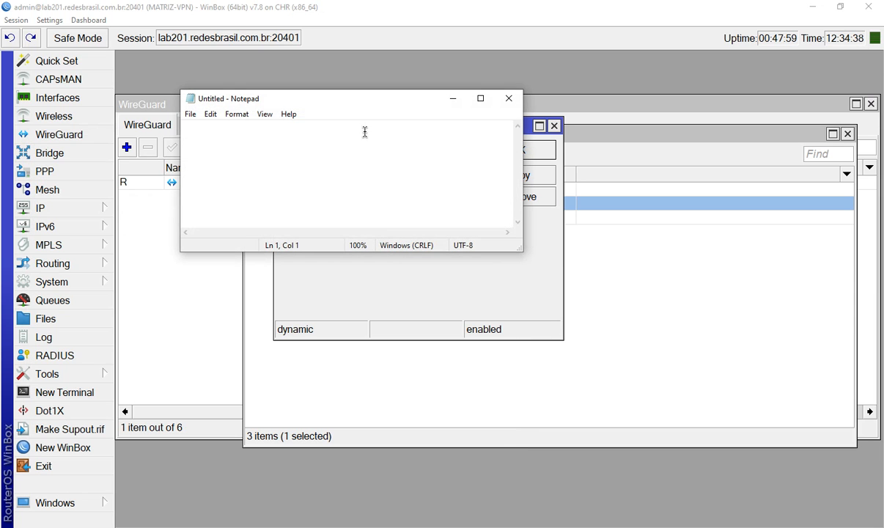
drag(367, 103, 551, 227)
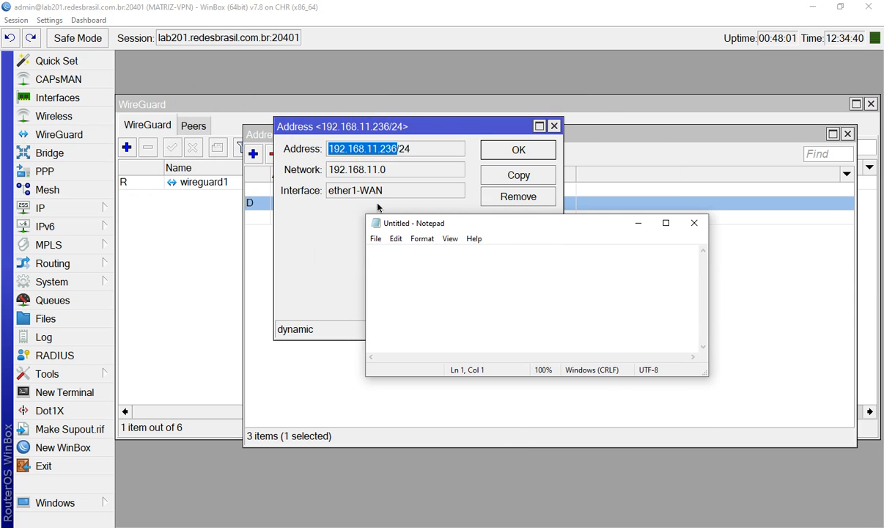
Copy 192.168.11.236 from the ether1-WAN address details, paste it into the Notepad document, and close the details.
right_click(381, 147)
click(401, 155)
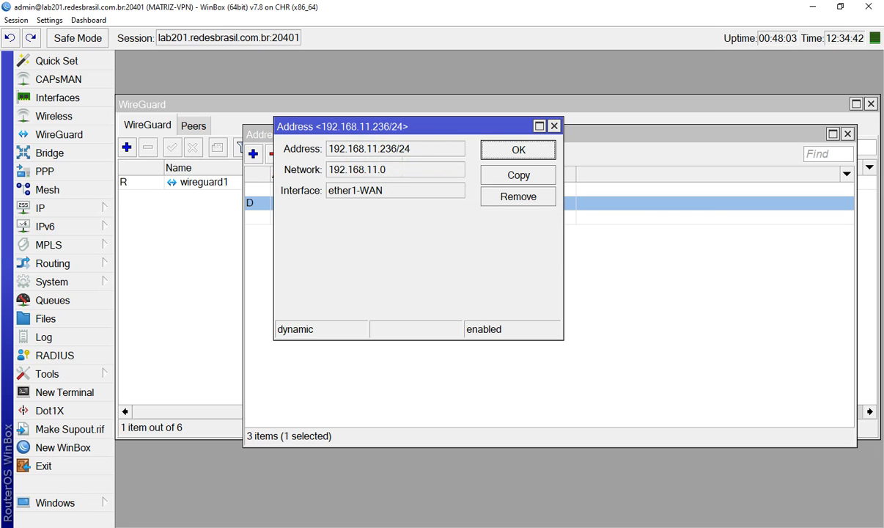
key(alt+Tab)
right_click(375, 290)
click(450, 359)
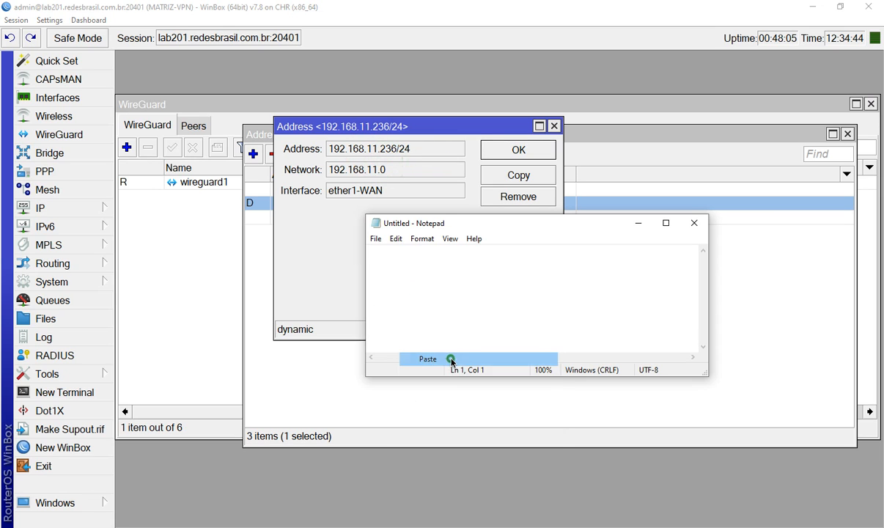
click(300, 226)
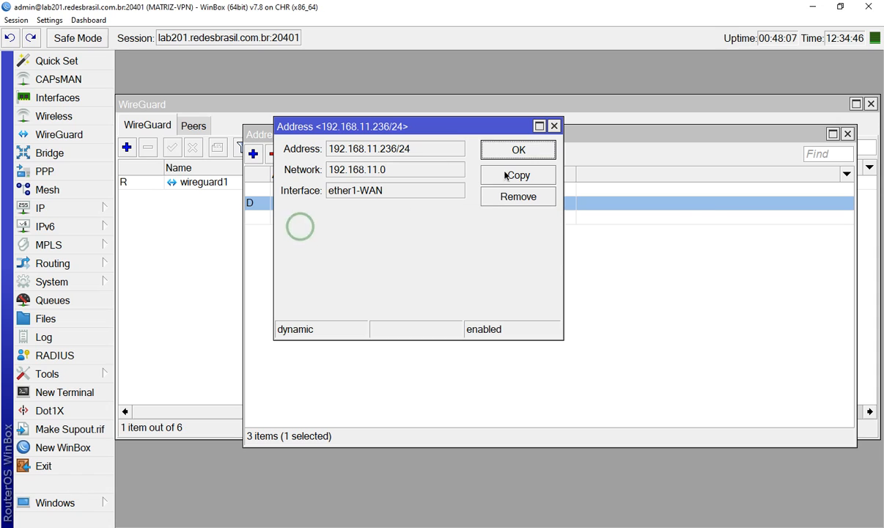
click(522, 150)
Open the wireguard1 interface's settings, copy its public key, and paste it into Notepad on the line below the IP address.
click(192, 185)
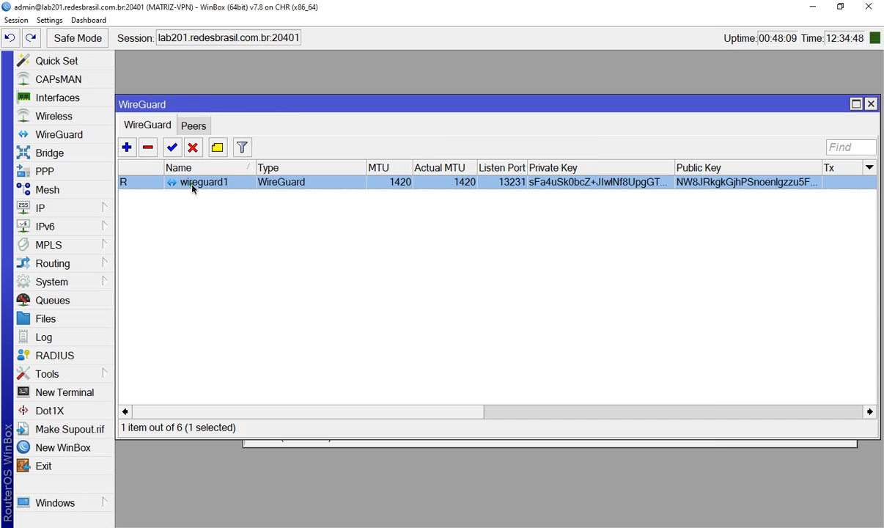
double_click(193, 186)
double_click(454, 261)
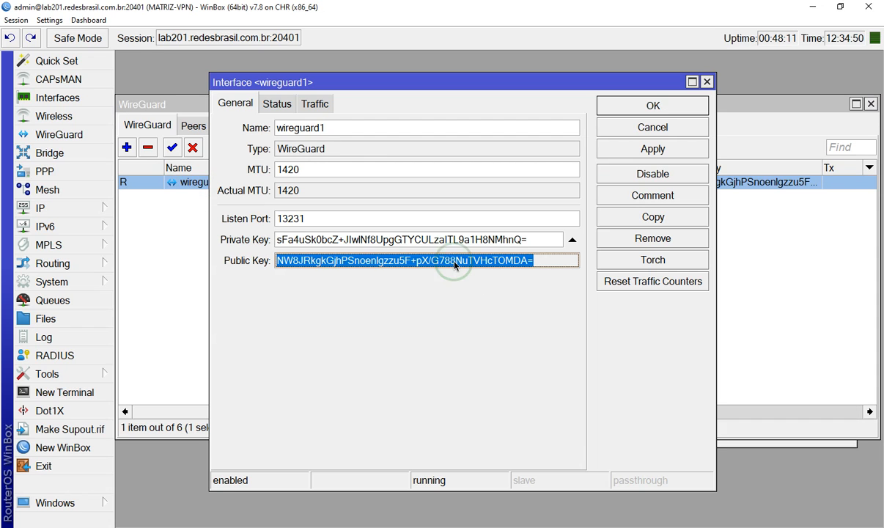
key(alt+Tab)
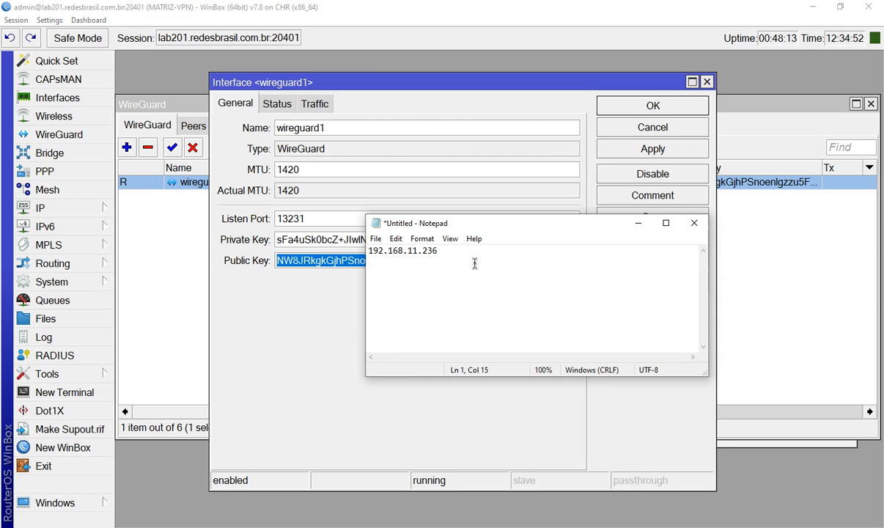
key(Return)
right_click(473, 280)
click(503, 332)
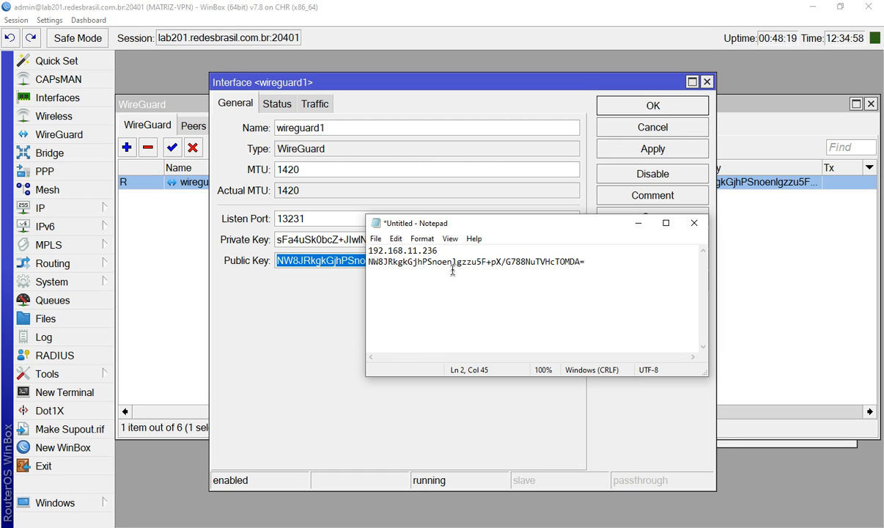
Add the heading "Informações da Matriz VPN - WG" above the IP address, leaving a blank line between them.
click(373, 251)
key(Return)
key(Return)
key(Up)
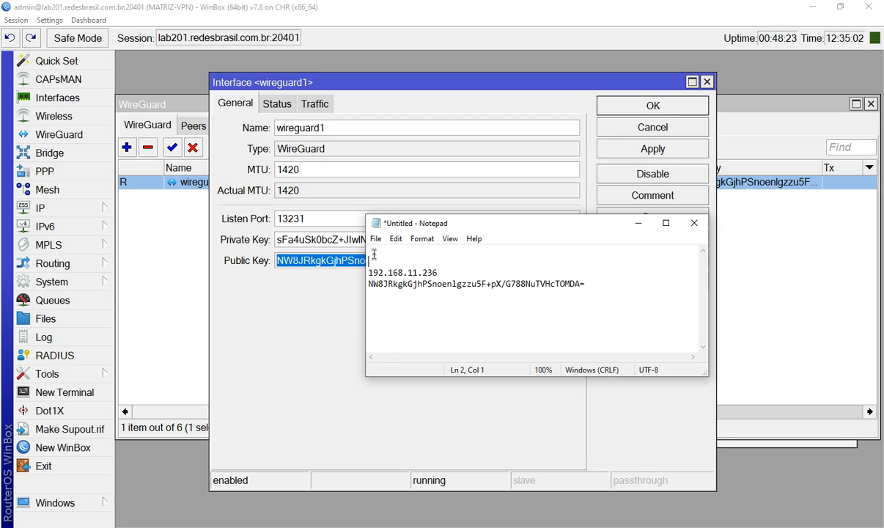
text(Informações da M)
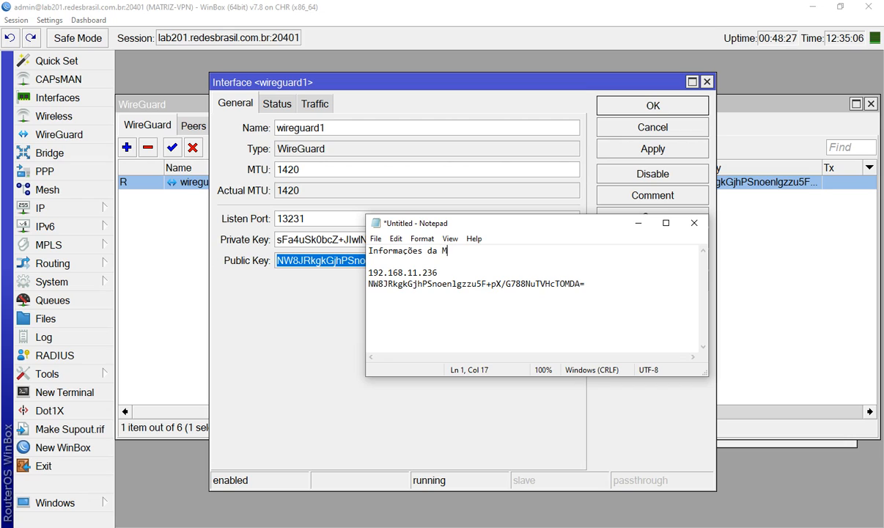
text(atriz VPN - WG)
Look over the noted address and public key, minimize Notepad, and close the wireguard1 settings.
click(554, 258)
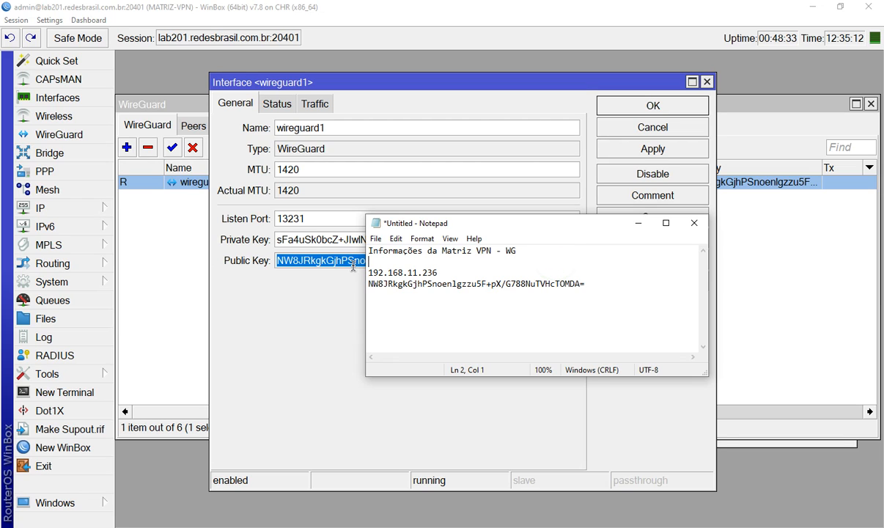
click(439, 273)
click(452, 284)
click(638, 223)
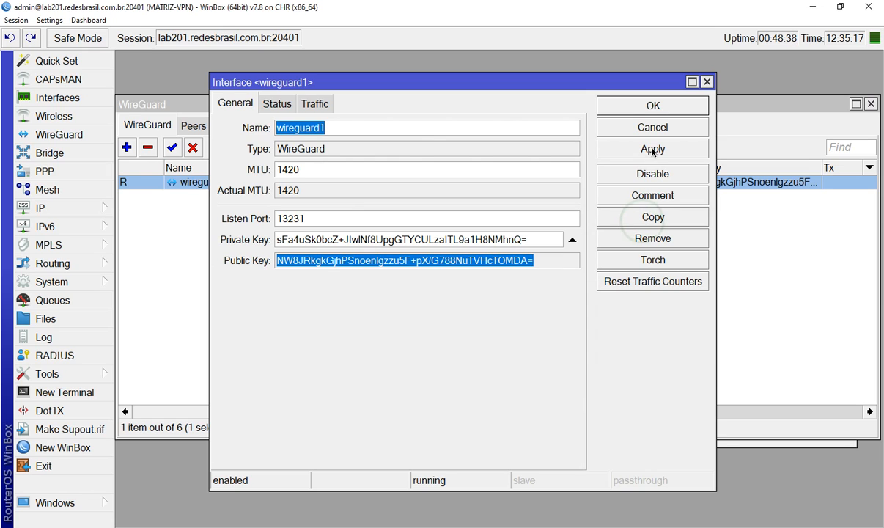
click(693, 106)
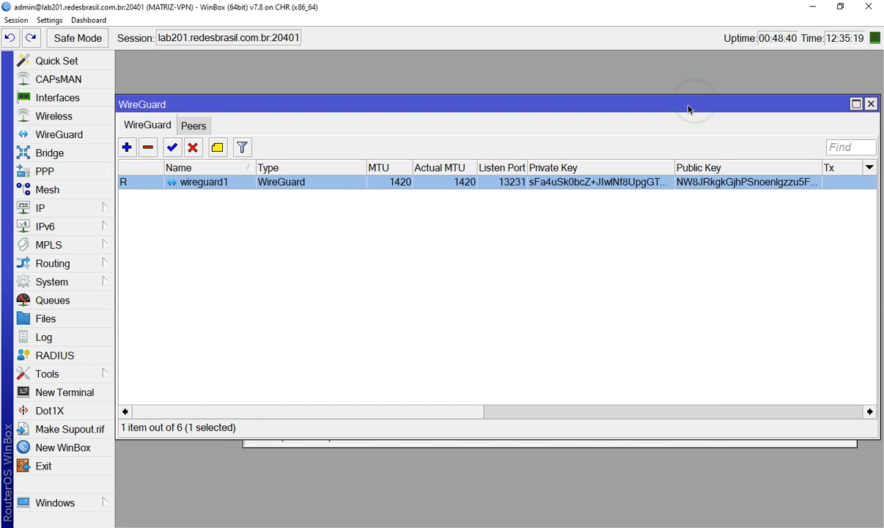
Bring up the IP address list and check the wireguard1 interface's address entry.
click(87, 209)
click(166, 76)
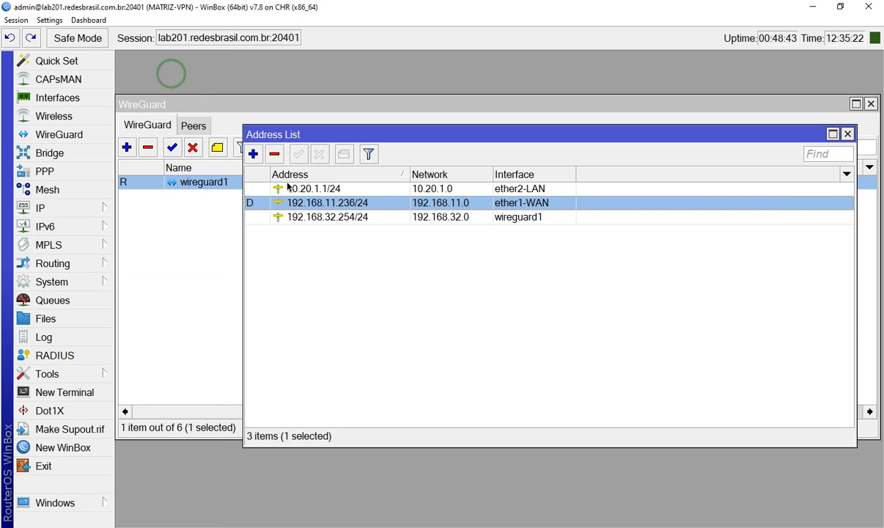
click(433, 219)
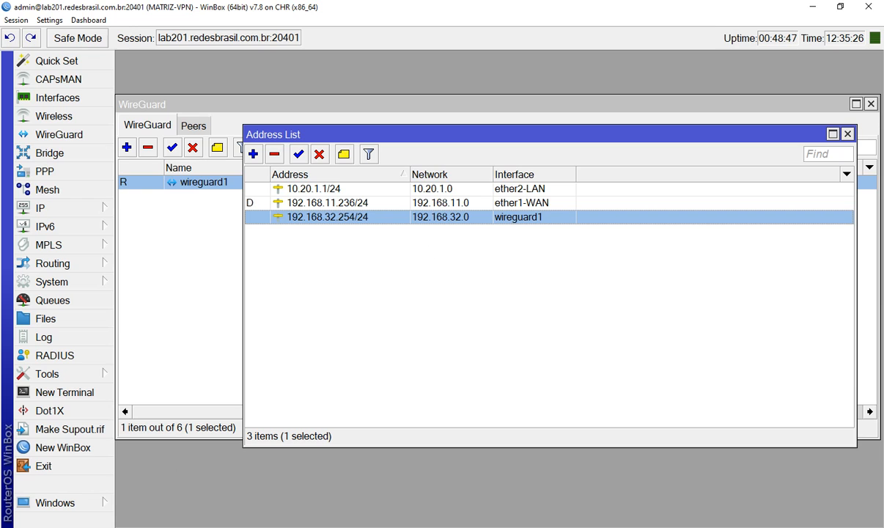
Connect to the branch router at lab201.redesbrasil.com.br:20402 in a new WinBox session and bring that session to the front.
mouse_move(130, 524)
click(90, 515)
click(402, 233)
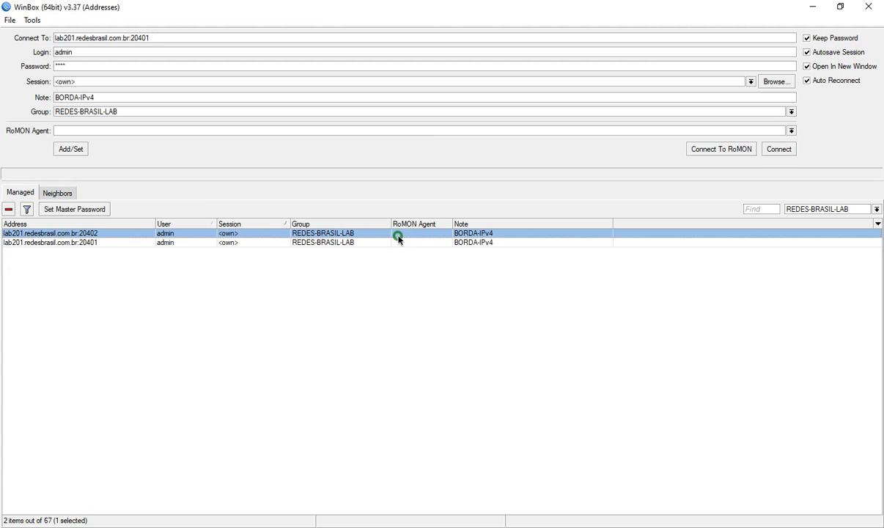
click(769, 152)
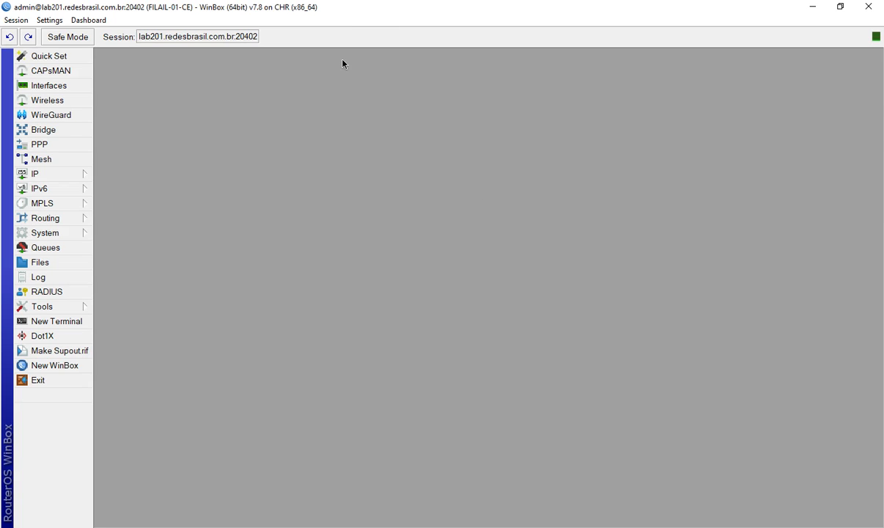
key(alt+Tab)
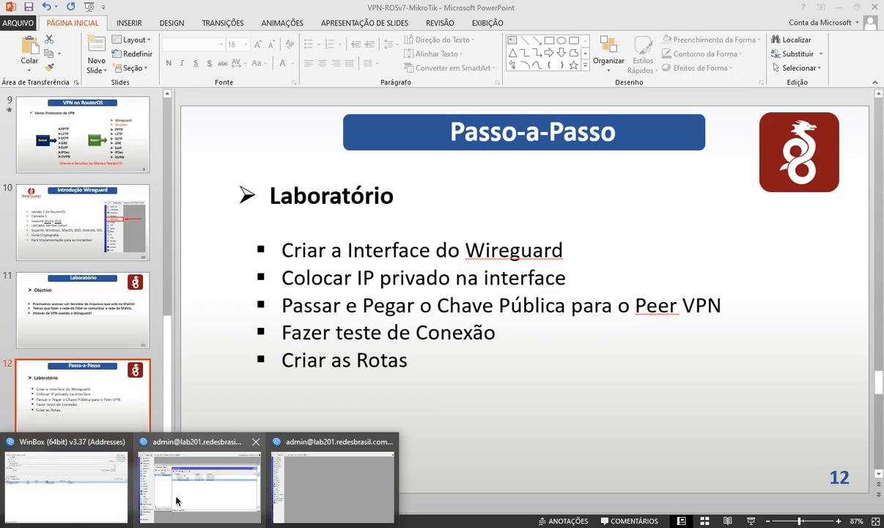
click(242, 473)
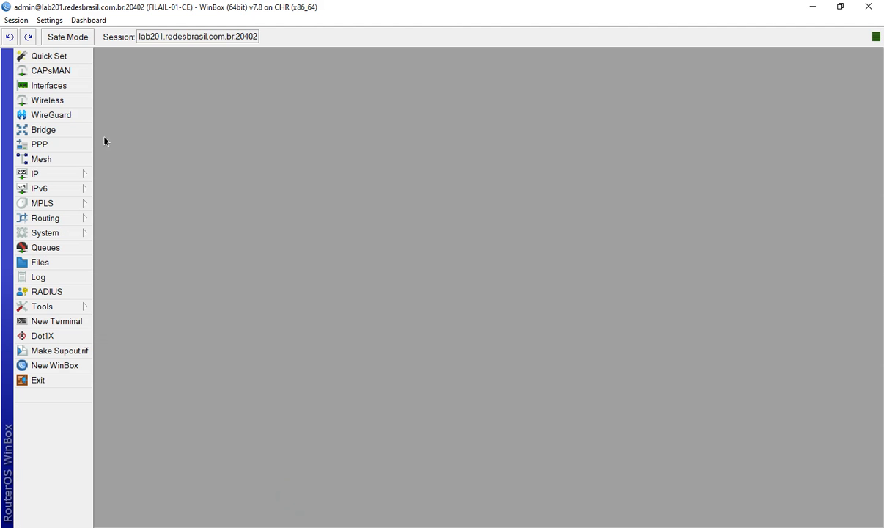
Create a WireGuard interface named wireguard1 on the branch router, keeping listen port 13231, and apply it.
click(52, 114)
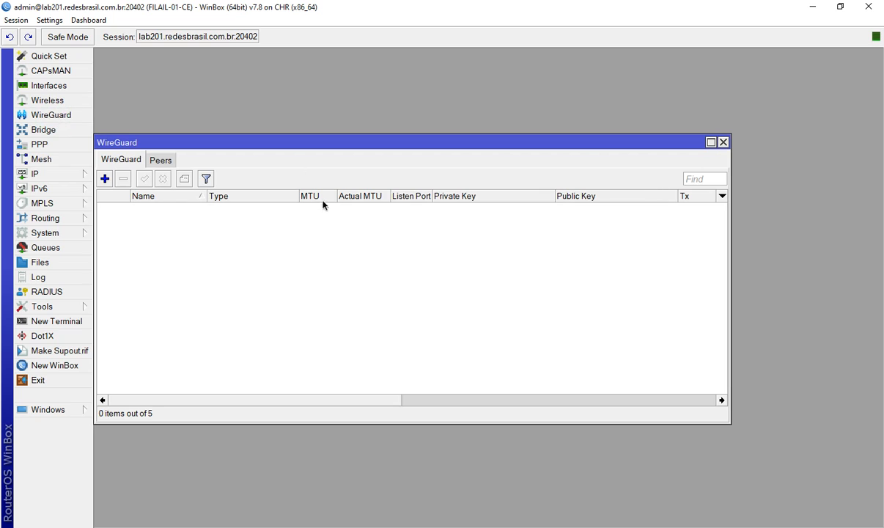
click(105, 178)
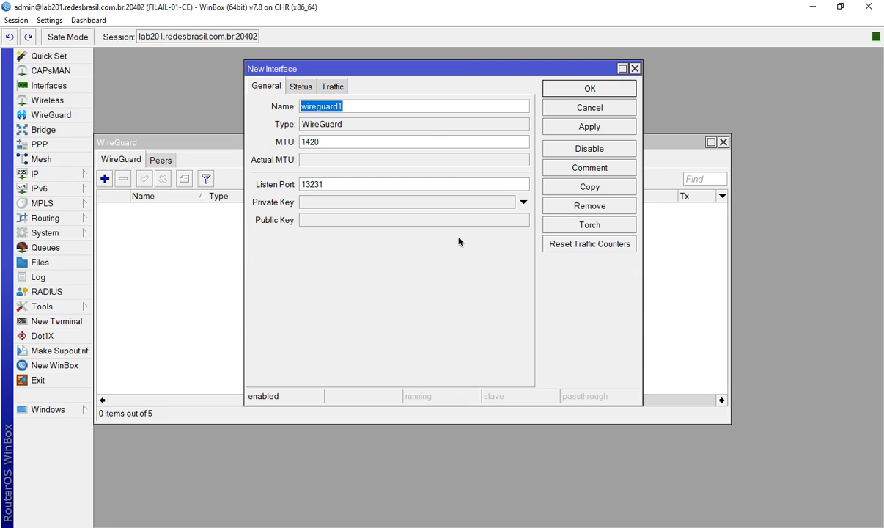
double_click(420, 184)
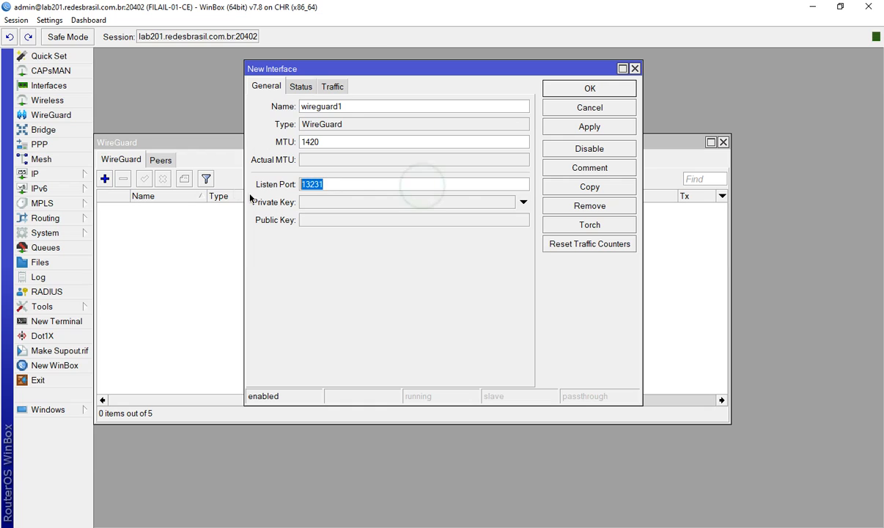
click(621, 127)
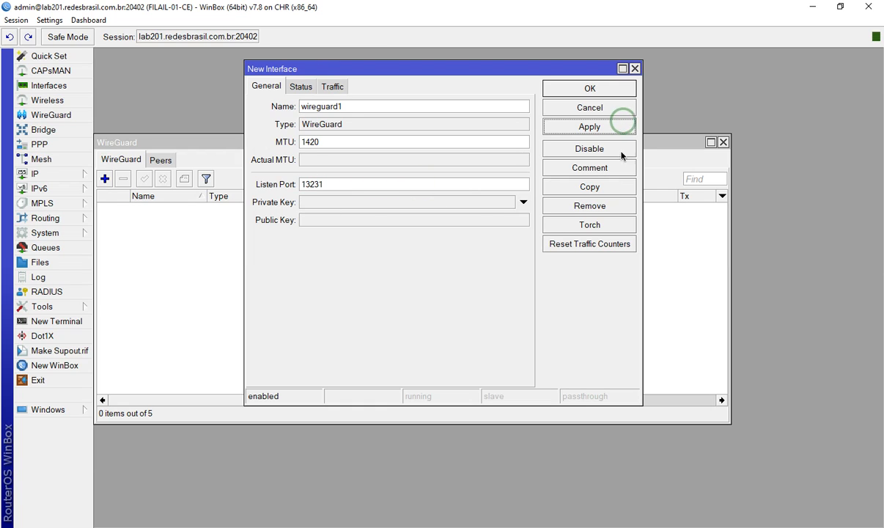
Copy the branch wireguard1 interface's public key and paste it at the end of the Notepad notes under the heading "Informações da Filial".
double_click(396, 221)
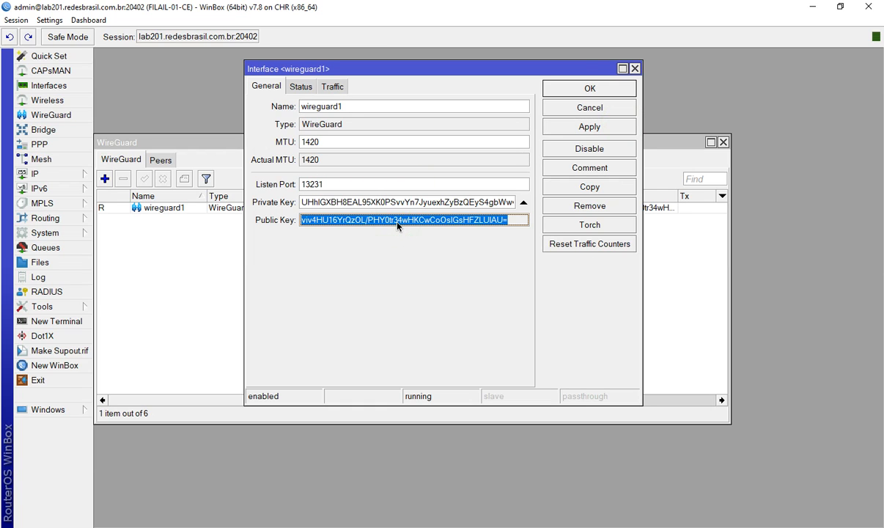
key(alt+Tab)
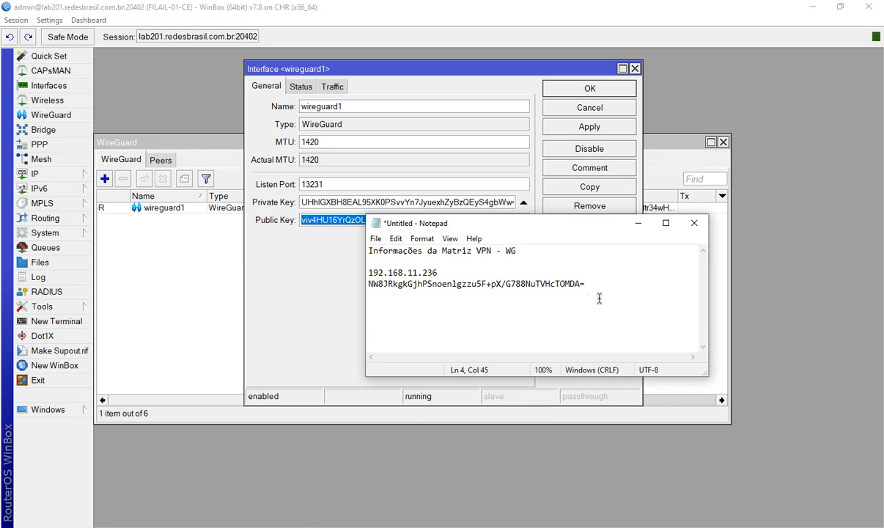
key(Return)
key(Return)
text(Informações d)
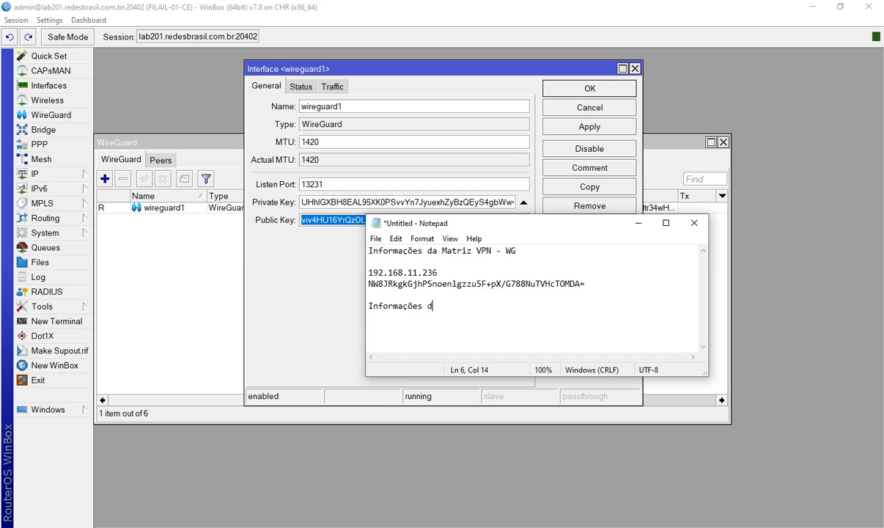
text(a Filial)
key(Return)
key(Return)
text(viv4HU16YrQzOL/PHY0tr34wHKCwCoOslGsHFZLUlAU=)
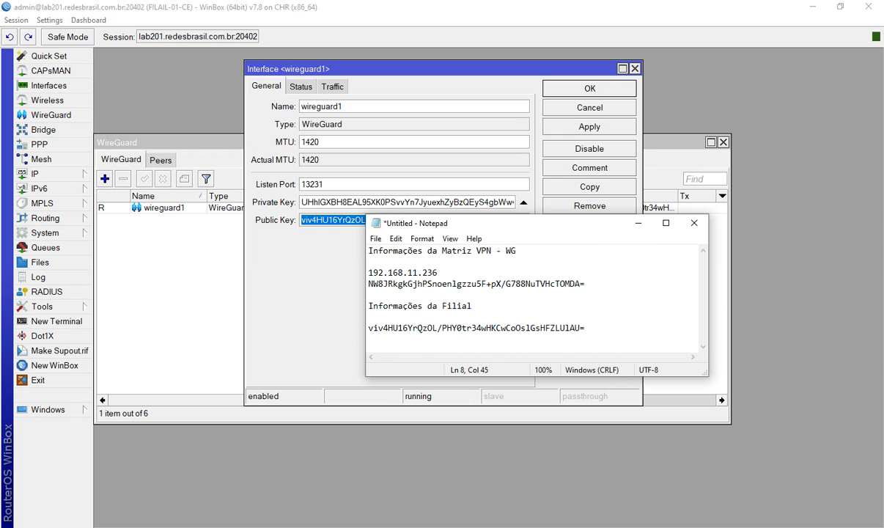
Review the branch's public key in the notes and compare it with the Matriz entry above.
click(533, 328)
drag(589, 328, 367, 328)
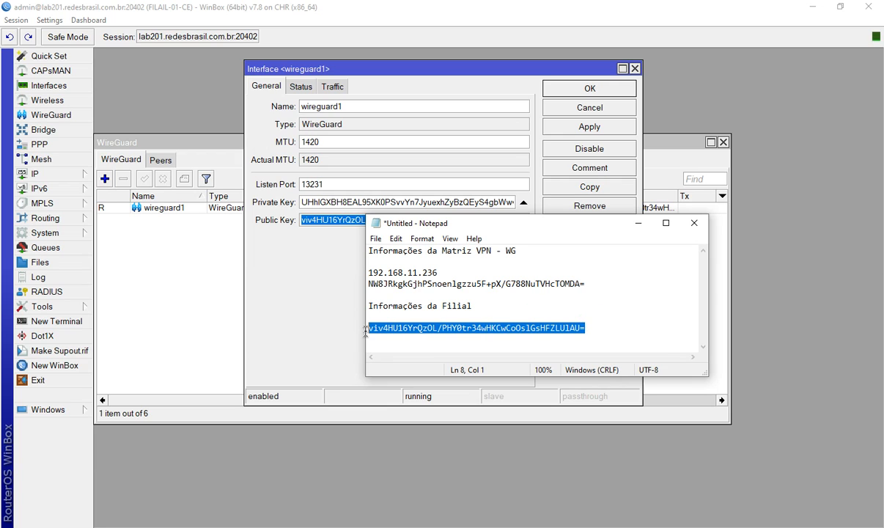
click(586, 291)
click(373, 292)
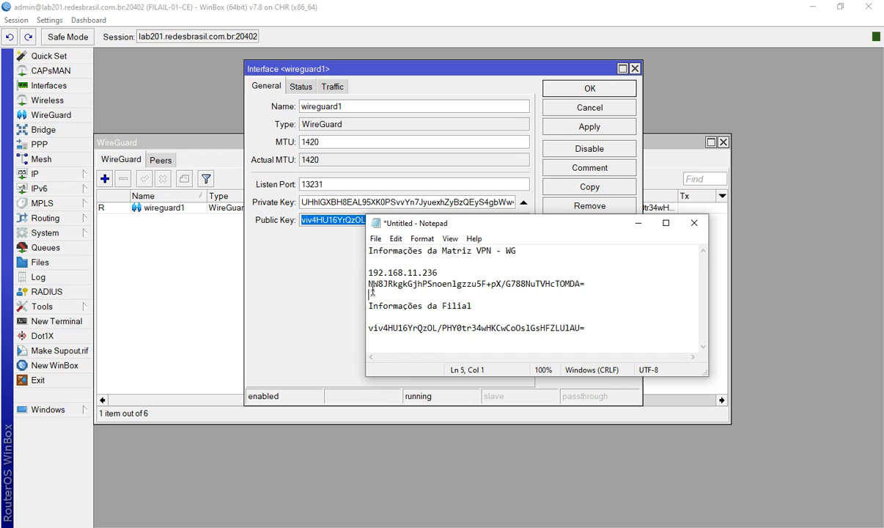
Select the Matriz public key in the Notepad notes, then save and close the branch router's wireguard1 interface settings.
drag(373, 293, 369, 283)
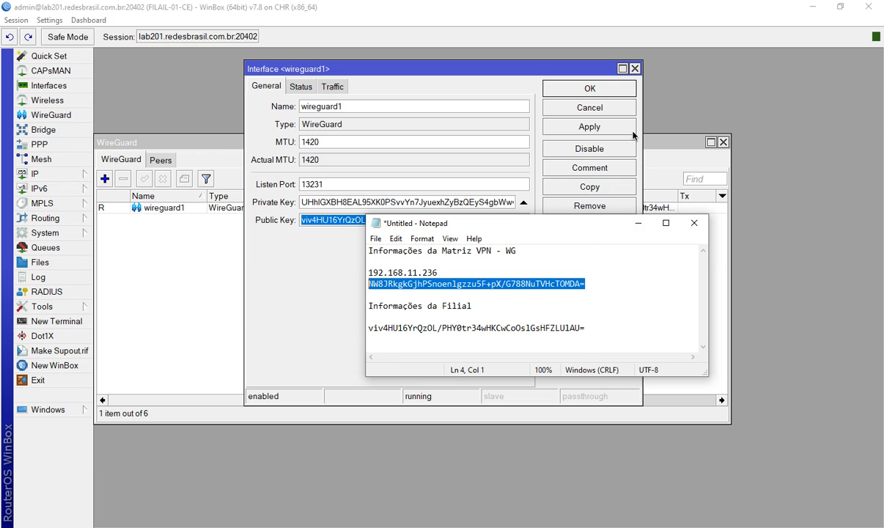
click(636, 222)
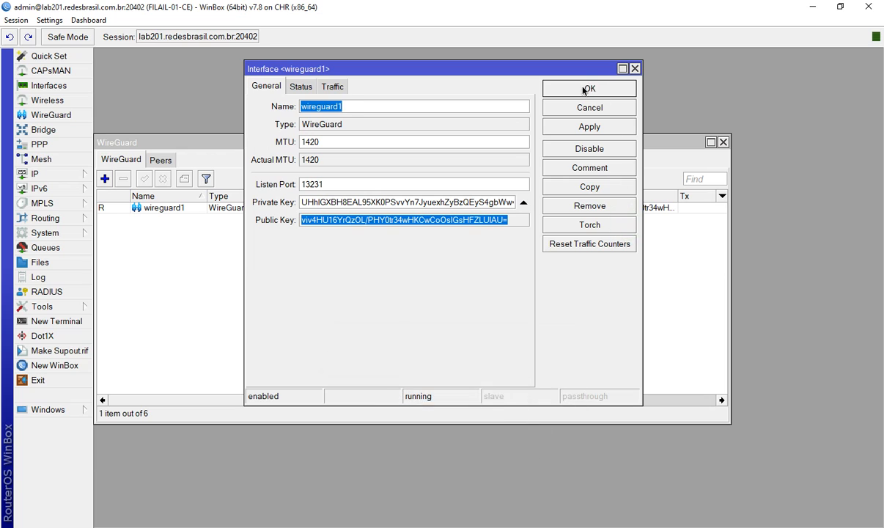
click(589, 89)
Assign the IP address 192.168.32.10/24 to the wireguard1 interface on the branch router and close the address list.
click(55, 174)
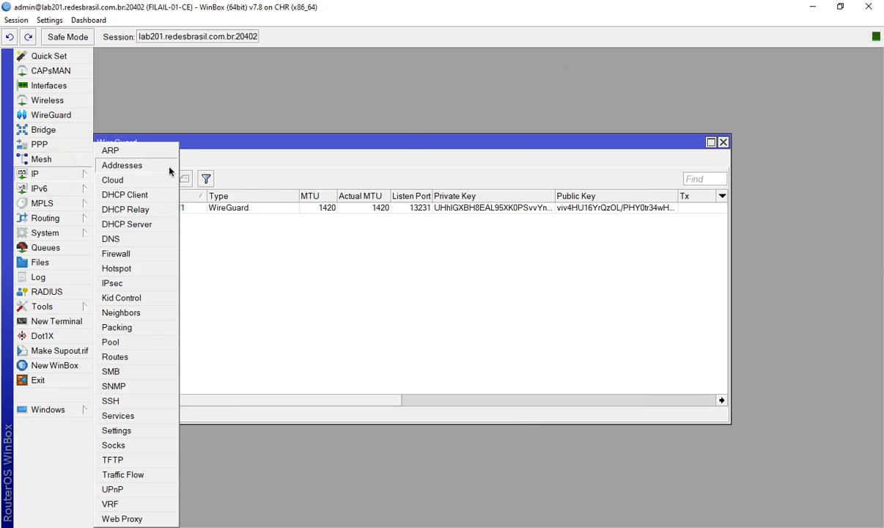
click(169, 169)
click(162, 107)
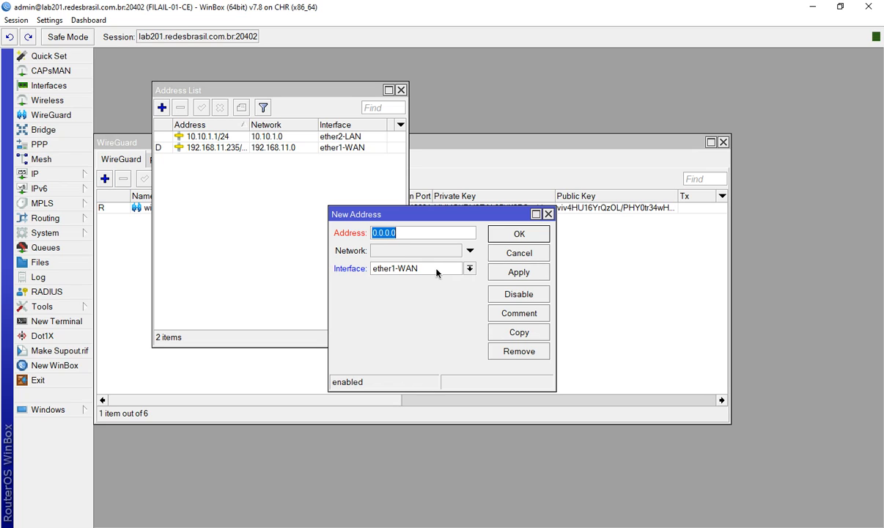
text(192.168.32.10/24)
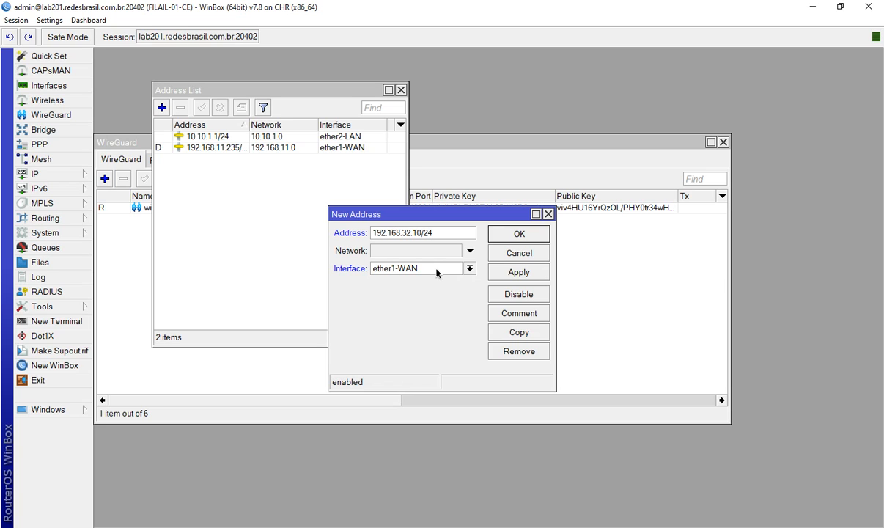
click(436, 270)
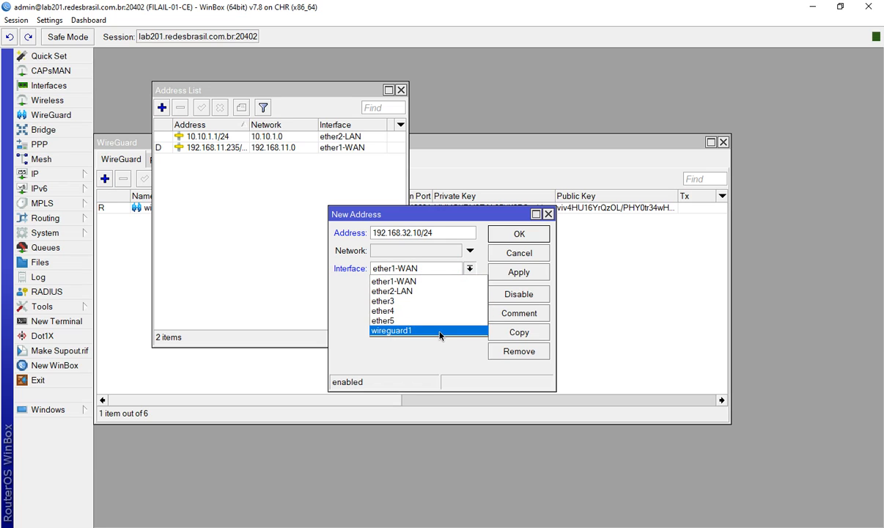
click(440, 332)
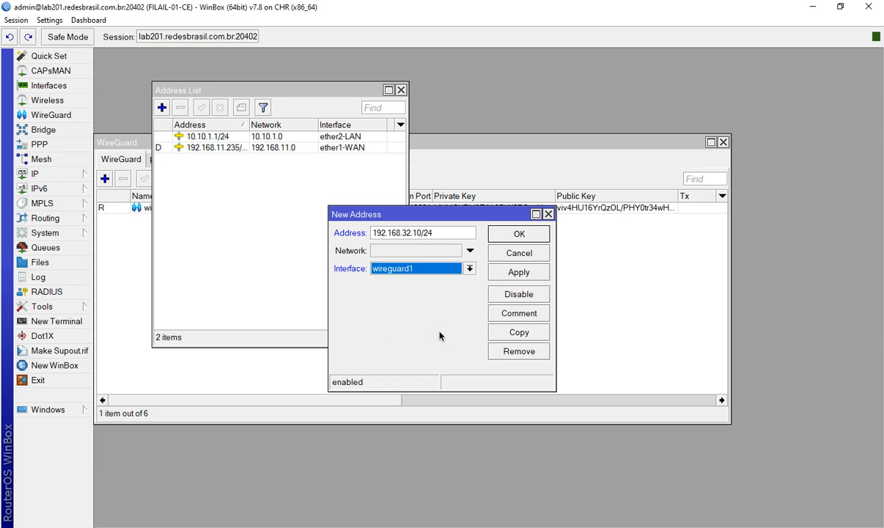
click(537, 239)
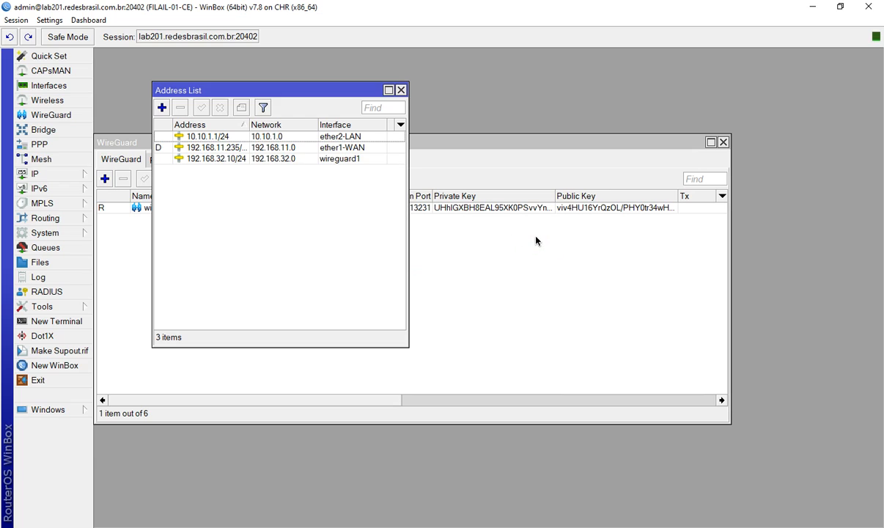
click(253, 158)
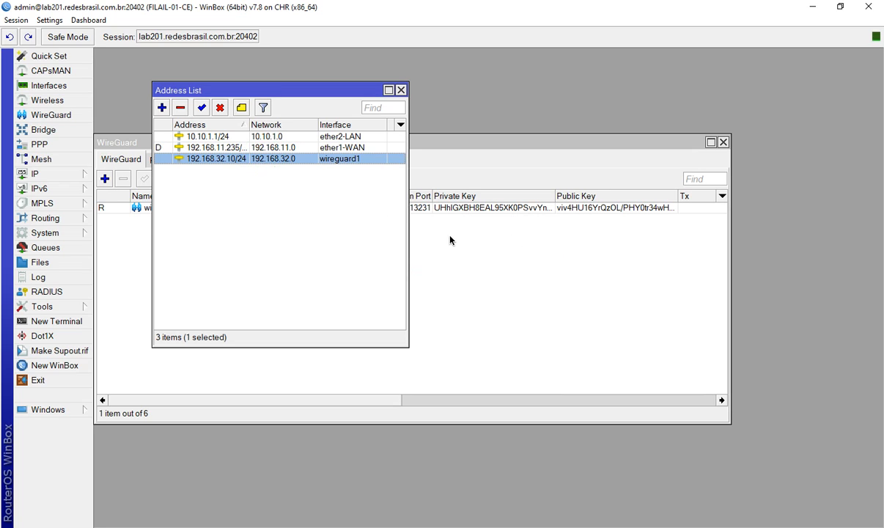
click(401, 89)
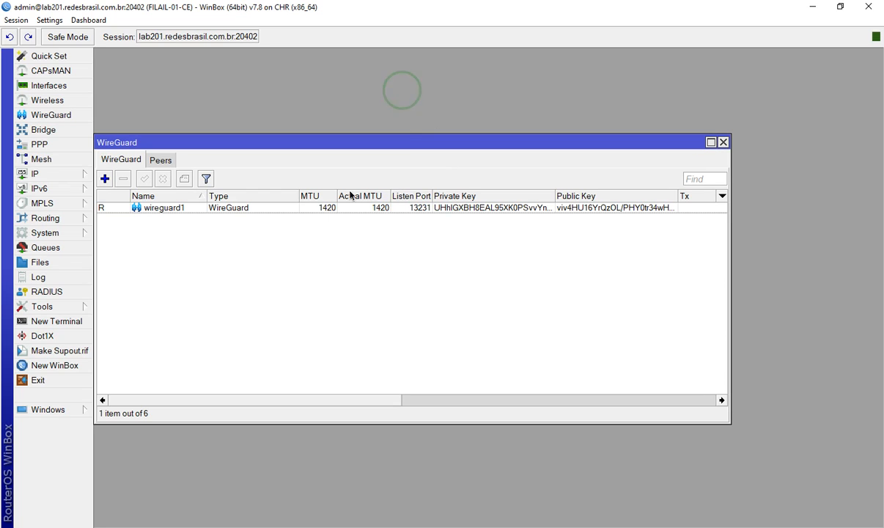
Start a new WireGuard peer on the branch's wireguard1 interface and paste the Matriz public key from the Notepad notes.
click(159, 160)
click(107, 179)
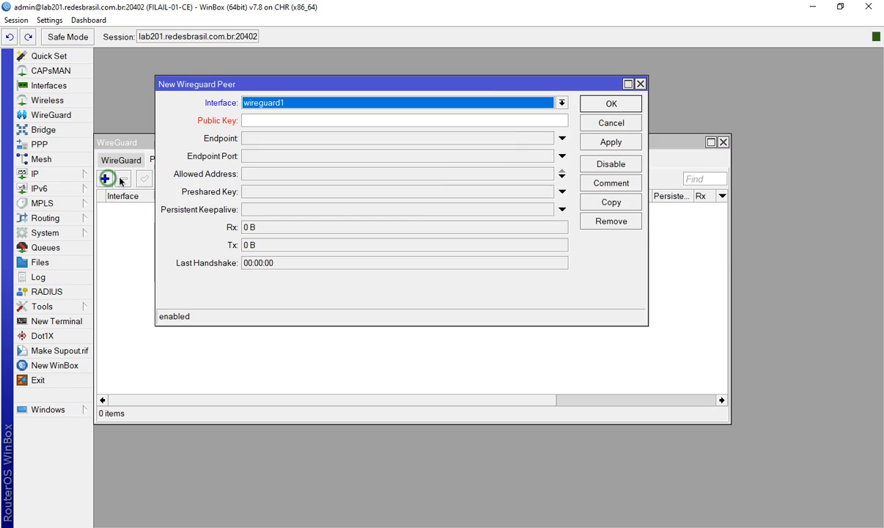
drag(449, 82, 515, 79)
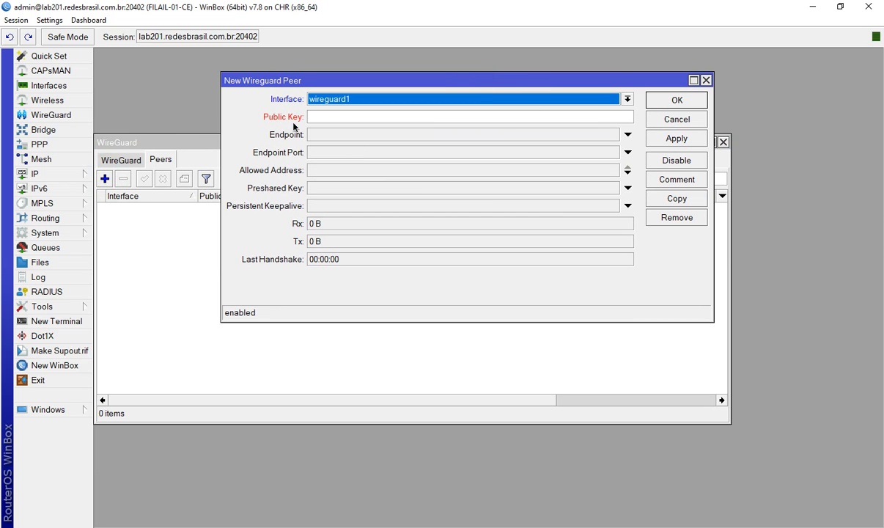
click(315, 526)
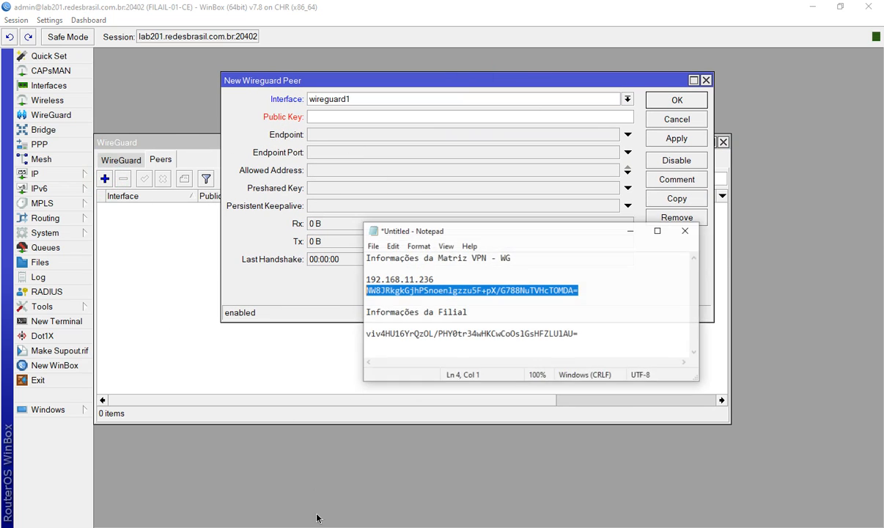
right_click(476, 283)
click(513, 328)
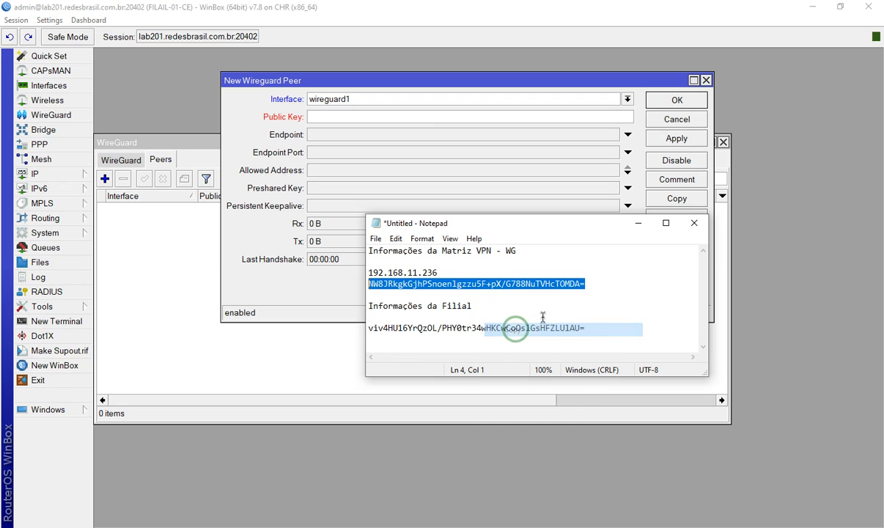
click(638, 223)
click(331, 117)
right_click(334, 119)
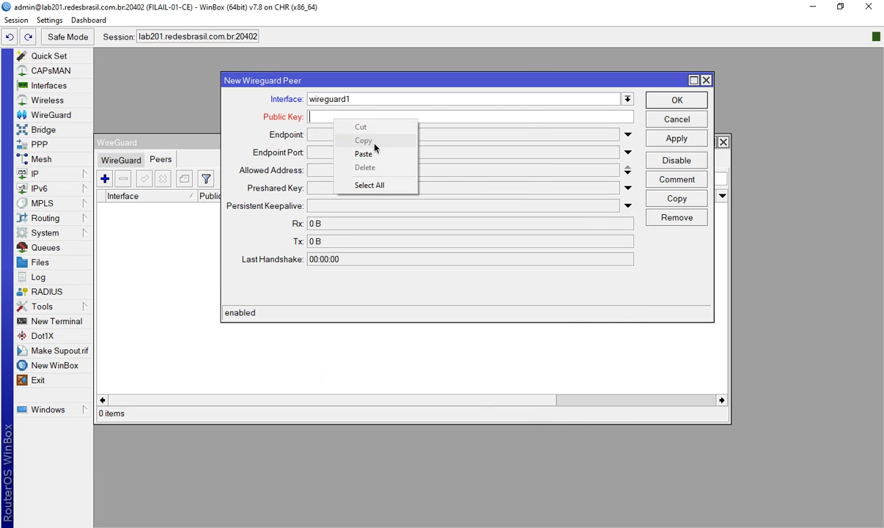
click(372, 154)
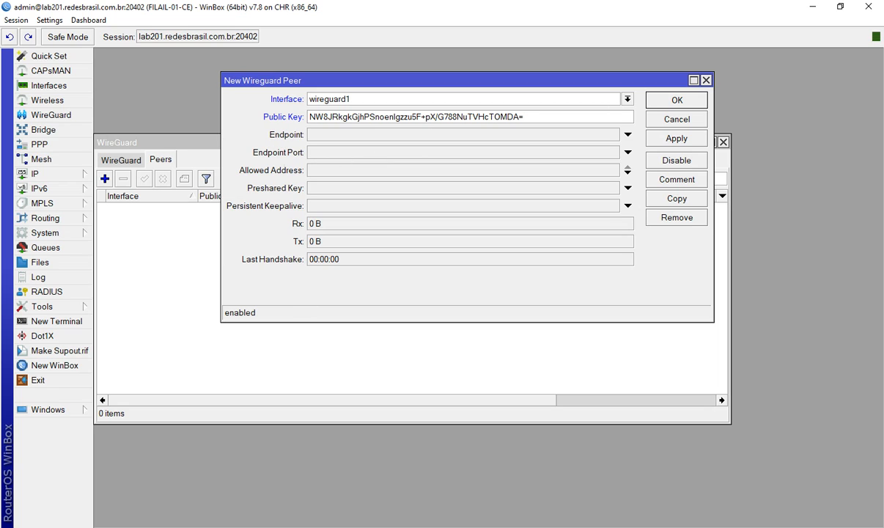
Copy the Matriz address 192.168.11.236 from the notes as the peer's endpoint and set the endpoint port to 13231.
key(alt+Tab)
double_click(408, 272)
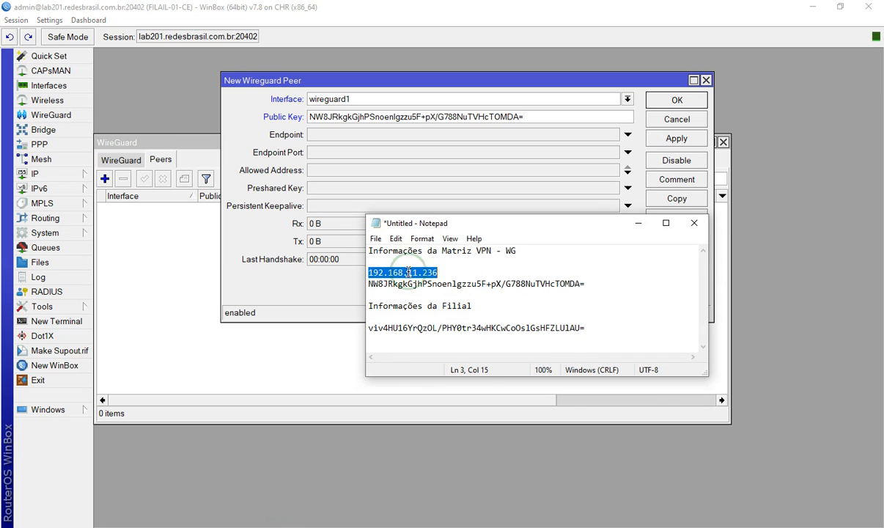
right_click(440, 275)
click(441, 311)
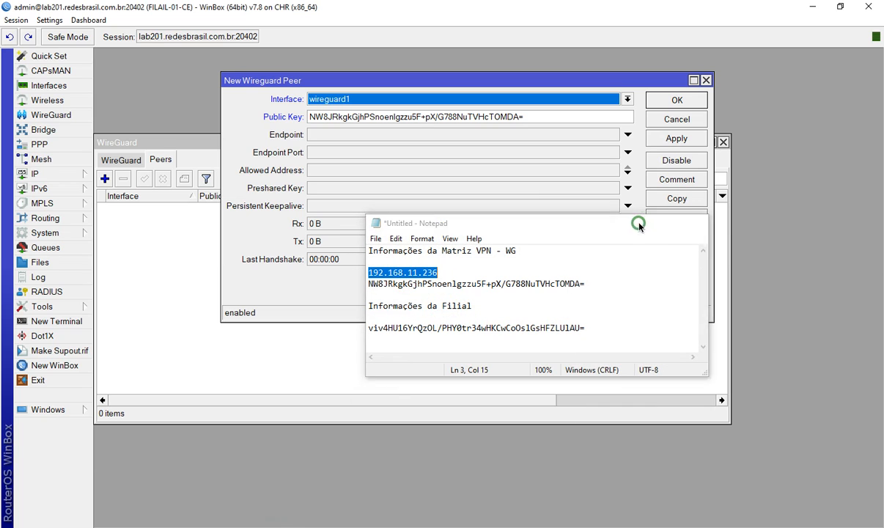
click(638, 223)
click(330, 134)
right_click(331, 135)
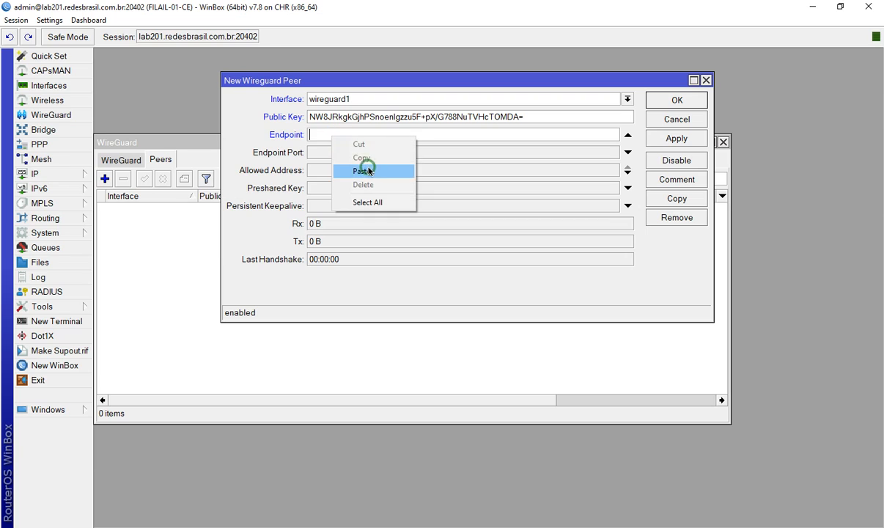
click(363, 171)
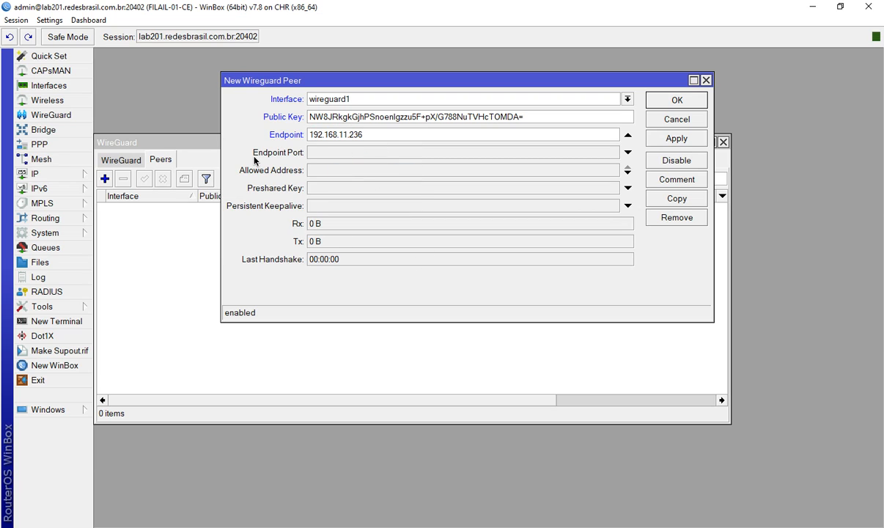
click(333, 155)
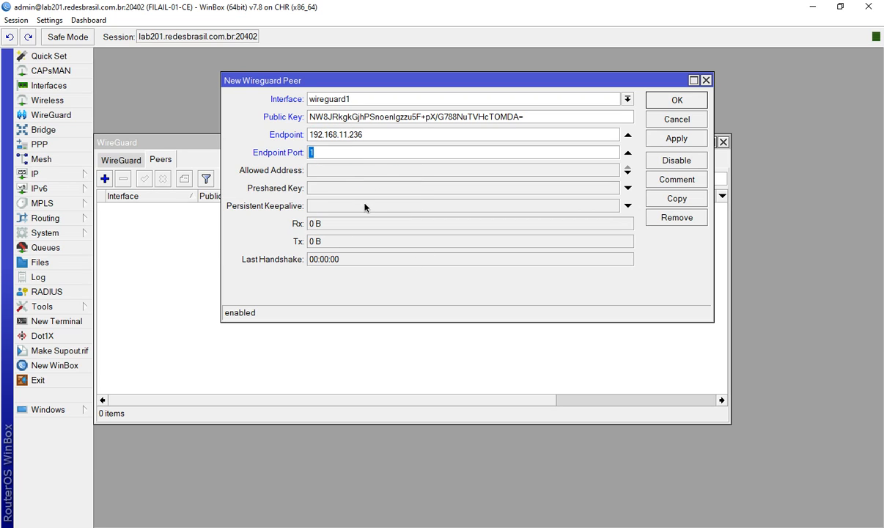
text(13231)
double_click(338, 152)
click(355, 152)
Check the Matriz LAN network in the EVE topology and set the peer's allowed address to 10.20.1.0/24.
key(alt+Tab)
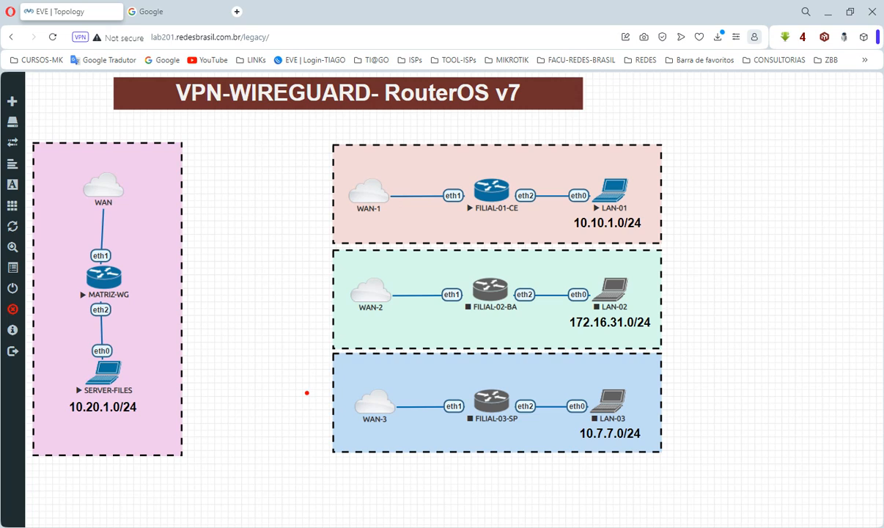
drag(139, 400, 378, 290)
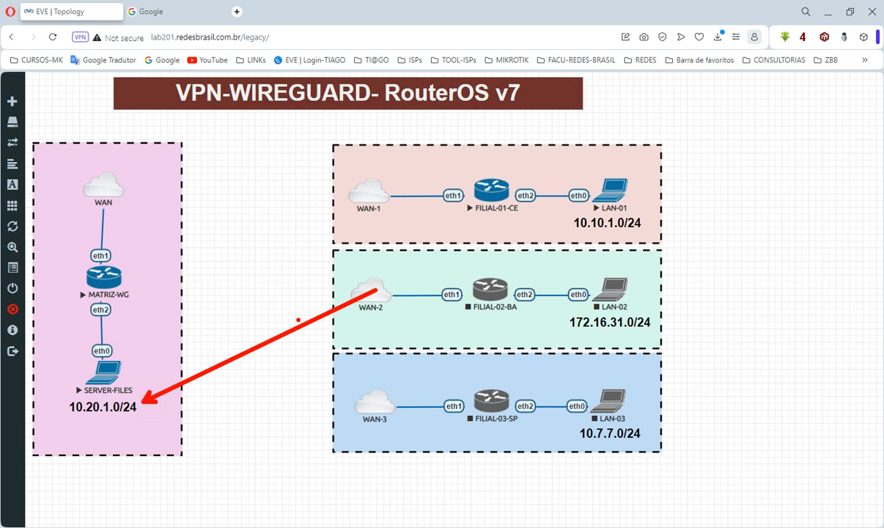
key(Escape)
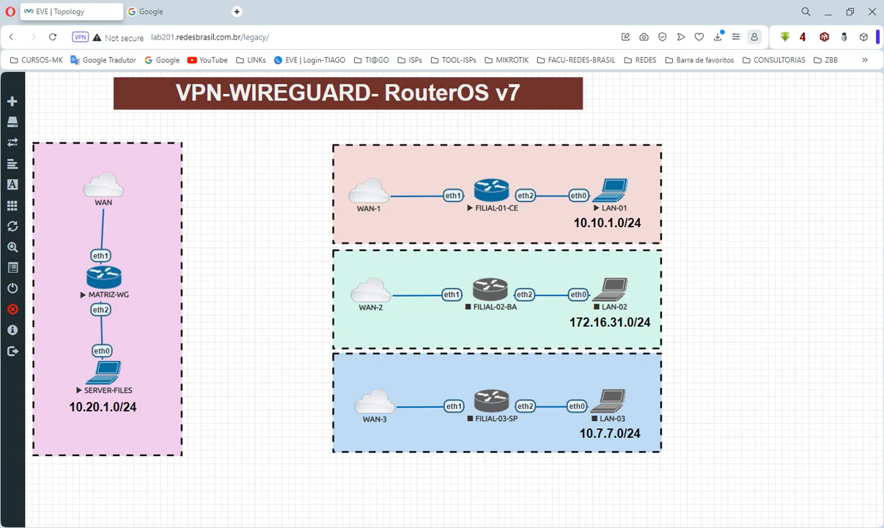
key(alt+Tab)
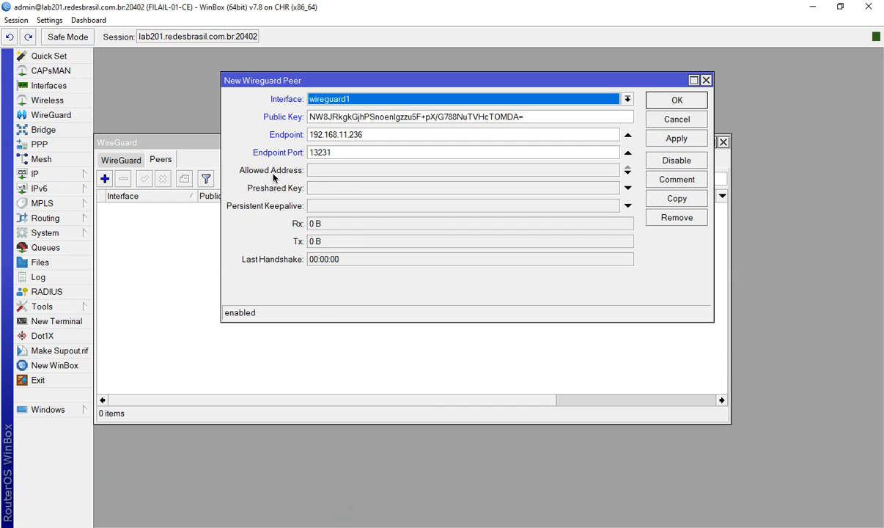
click(607, 172)
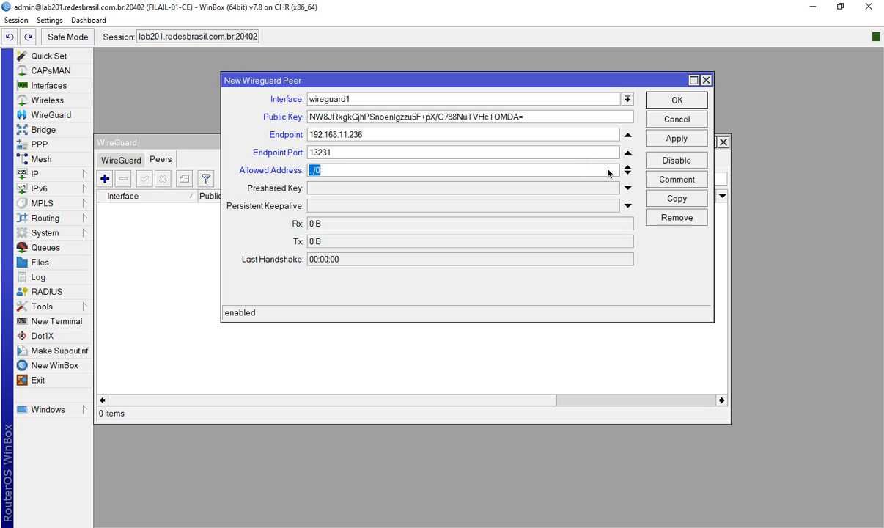
text(10.20.)
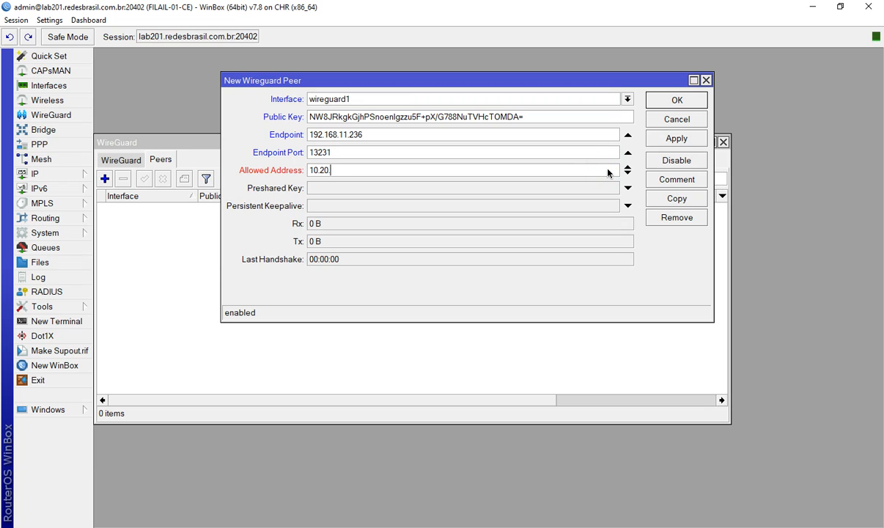
text(1.0/24)
Add 192.168.32.0/24 as a second allowed address, then apply and save the branch's WireGuard peer.
click(627, 173)
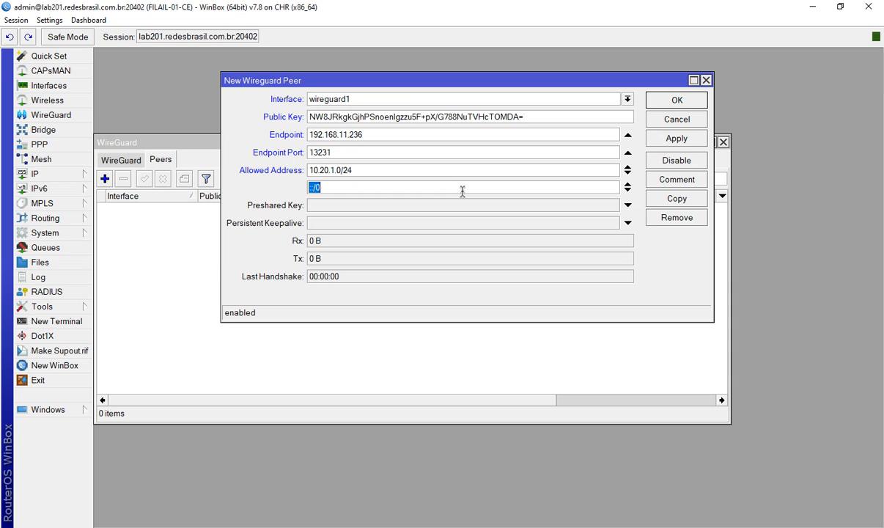
text(192.168.32.0/24)
double_click(356, 189)
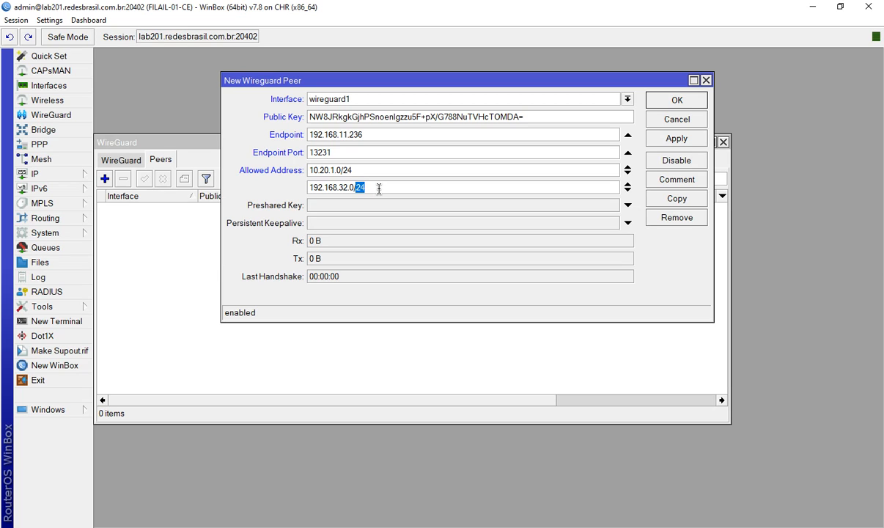
click(378, 188)
click(664, 137)
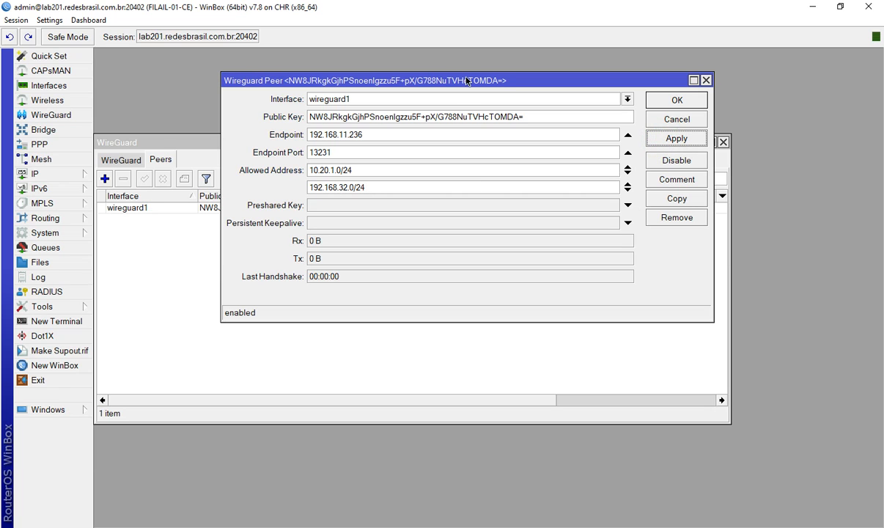
drag(458, 91, 524, 95)
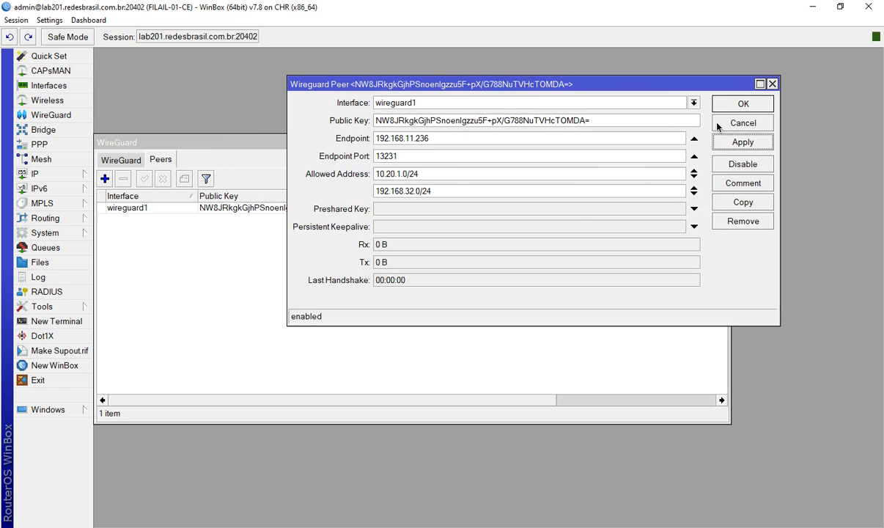
click(735, 105)
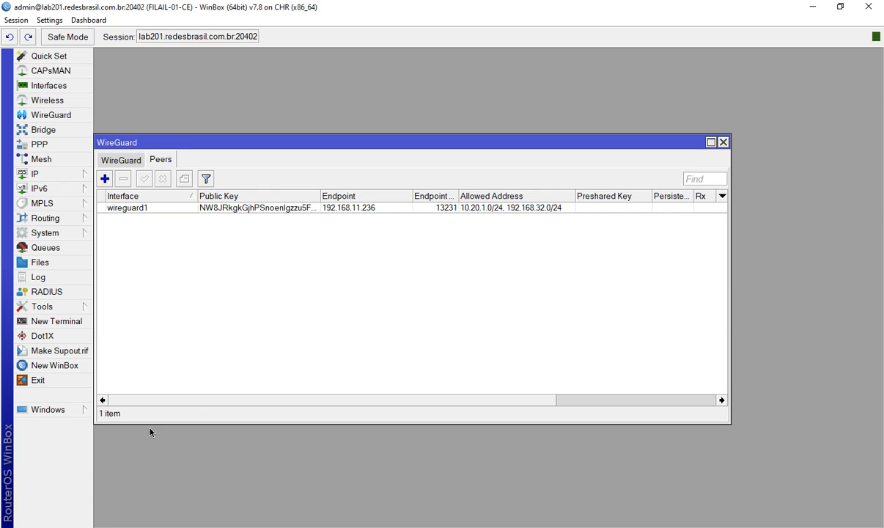
Switch to the EVE topology, open the SERVER-FILES host's console in PuTTY and request an address by DHCP.
key(alt+Tab)
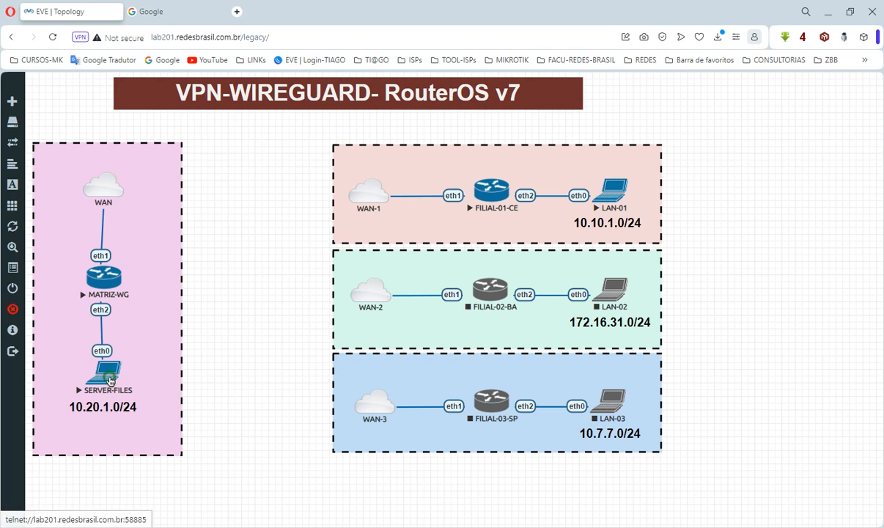
click(102, 362)
click(419, 115)
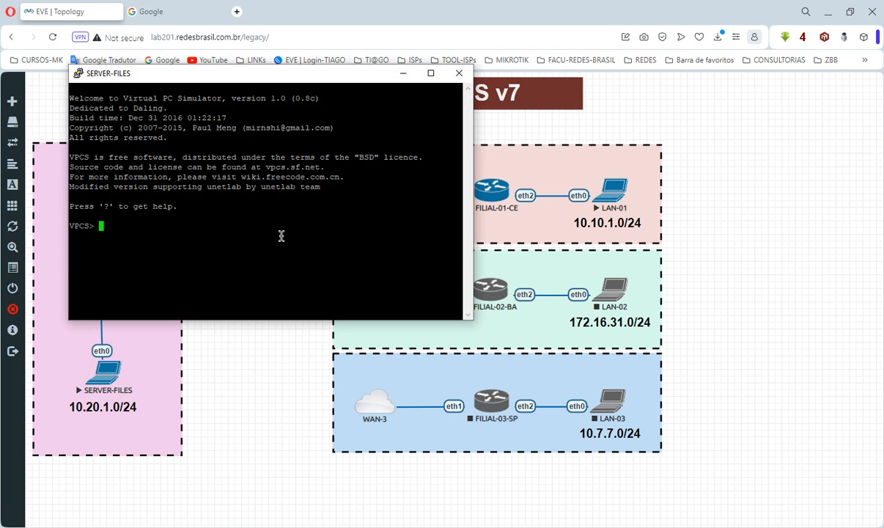
text(dh)
key(Return)
Open the LAN-01 host's console in PuTTY and request an address by DHCP.
click(620, 198)
click(469, 114)
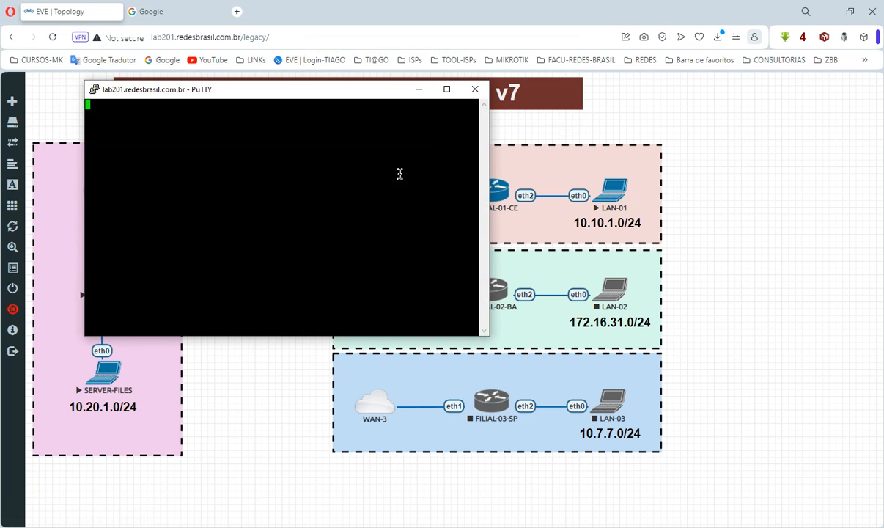
text(dh)
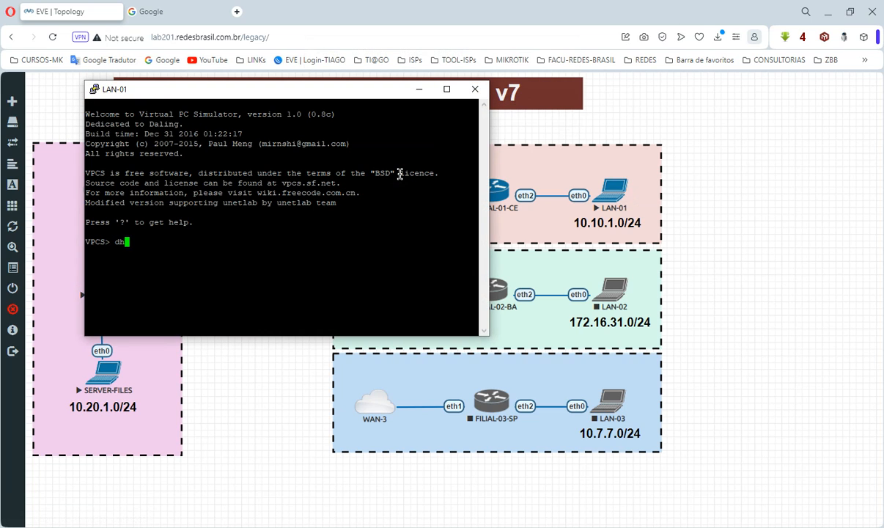
key(Return)
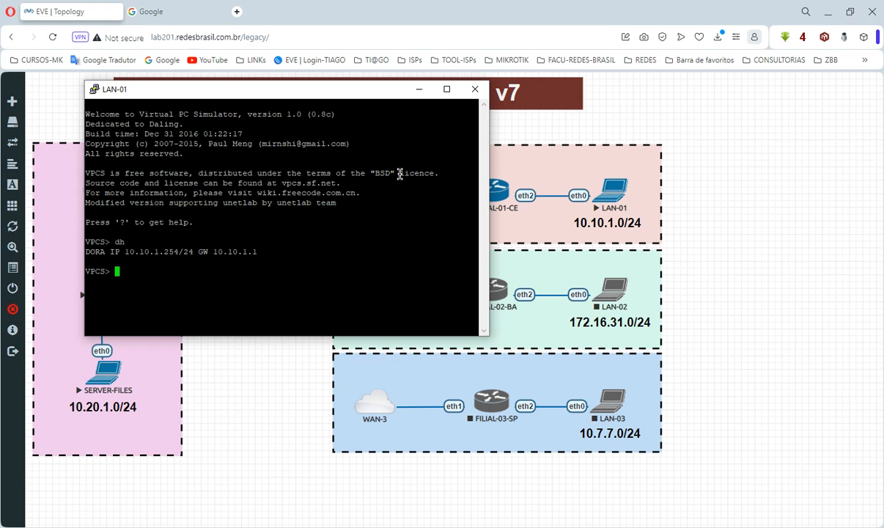
Check the SERVER-FILES host's address in its console and ping 10.20.1.254 from LAN-01.
click(135, 526)
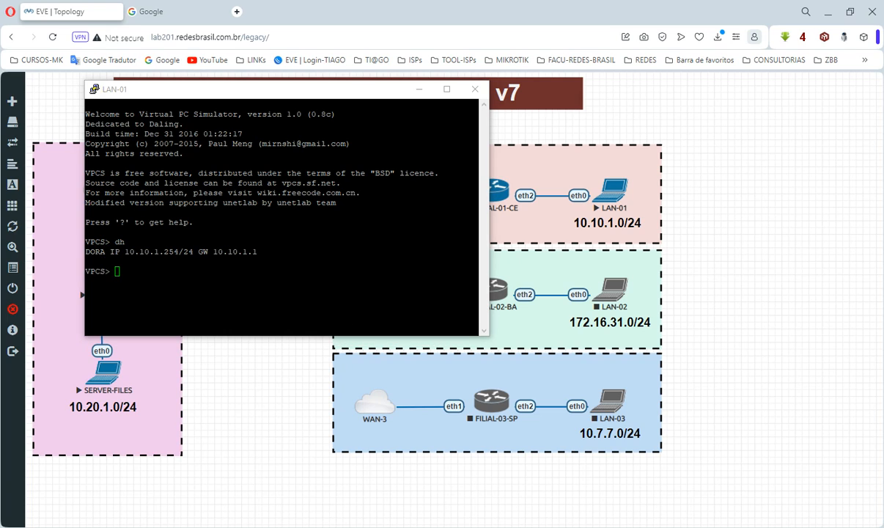
click(78, 501)
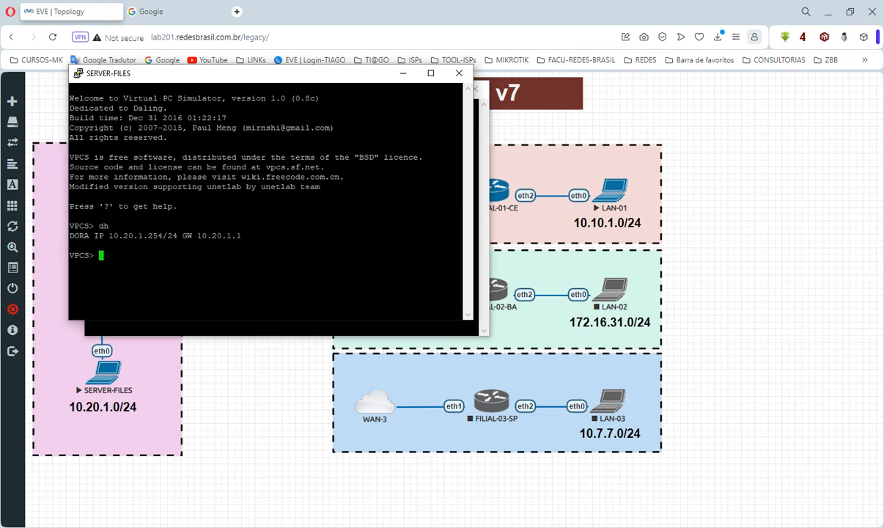
click(223, 472)
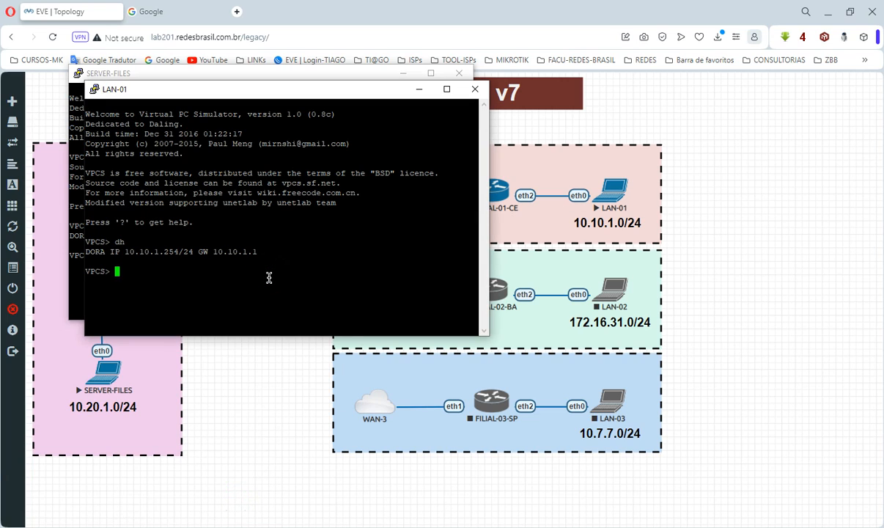
text(ping 10.20.1.254)
key(Return)
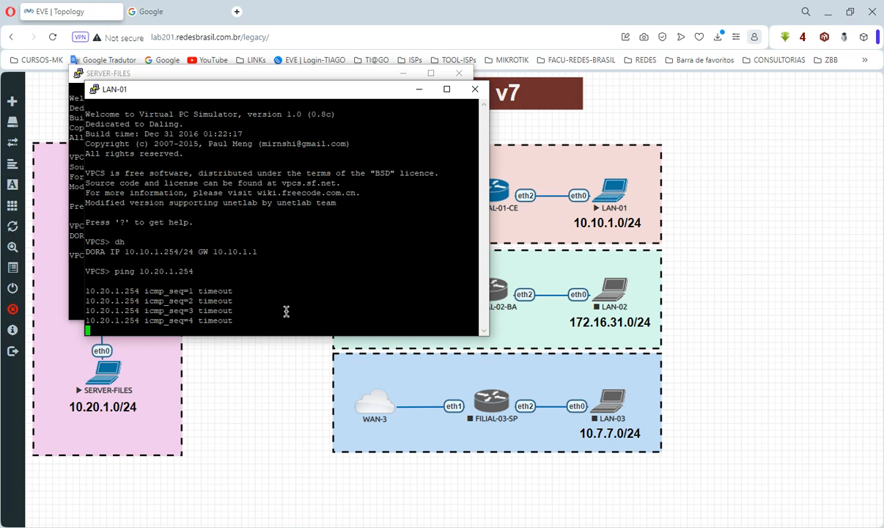
Arrange the SERVER-FILES and LAN-01 console windows side by side.
click(73, 261)
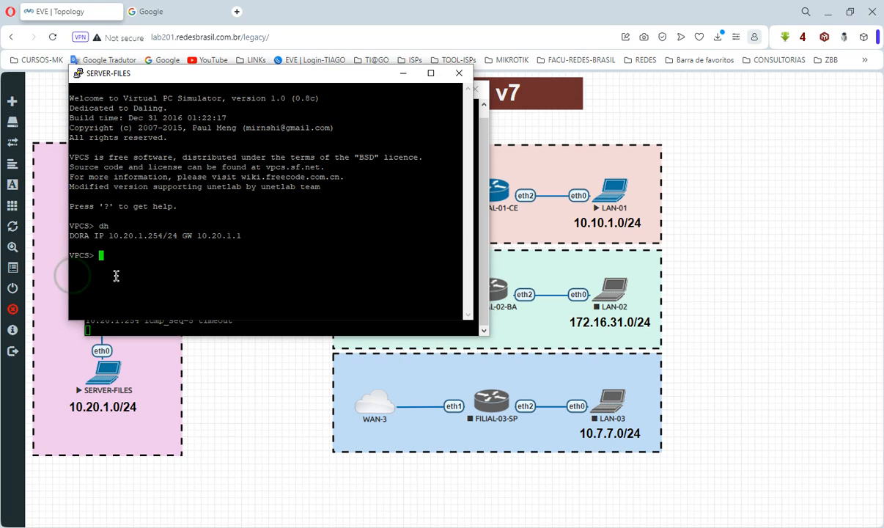
click(485, 160)
drag(347, 86, 707, 86)
drag(381, 79, 330, 85)
drag(461, 76, 480, 77)
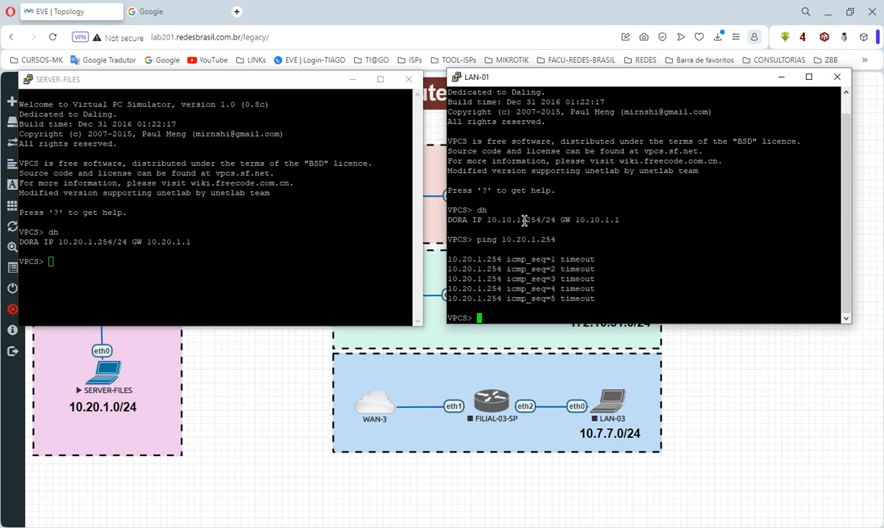
Ping LAN-01 at 10.10.1.254 from the SERVER-FILES console.
click(116, 264)
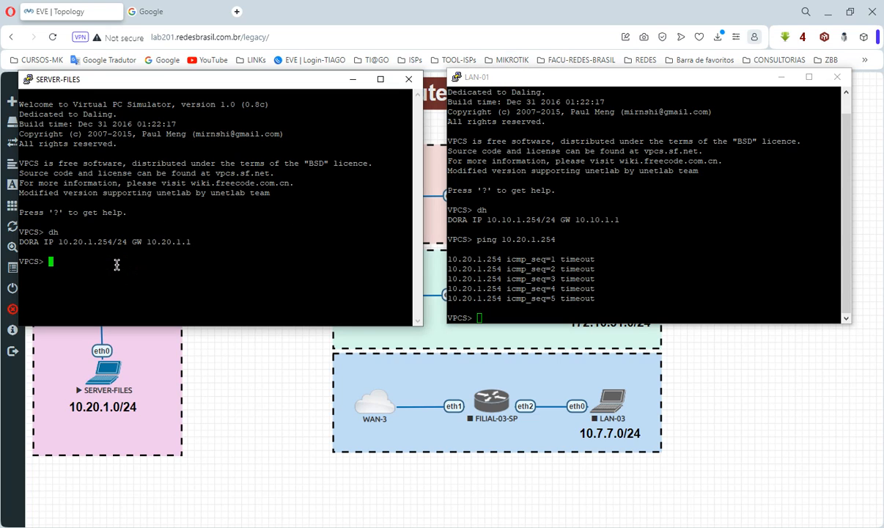
text(ping 10.10.1.254)
key(Return)
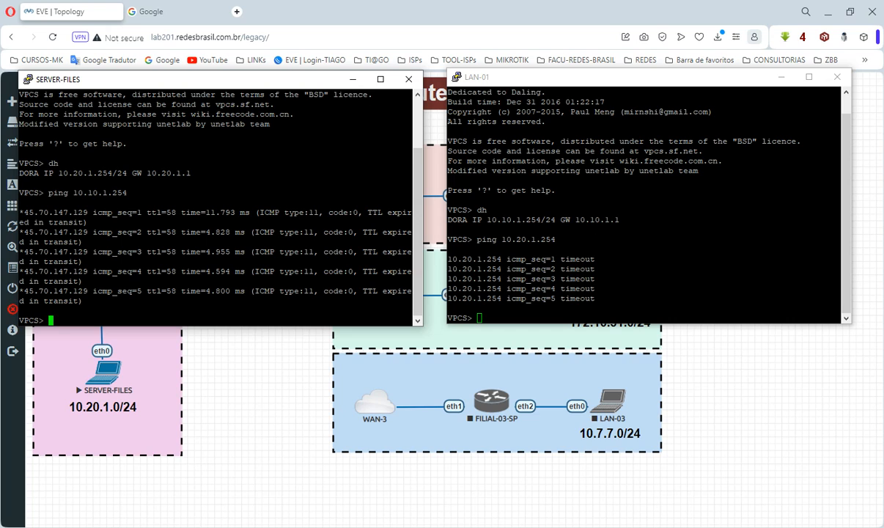
Switch to the Notepad notes and copy the branch's WireGuard public key.
mouse_move(235, 470)
click(304, 494)
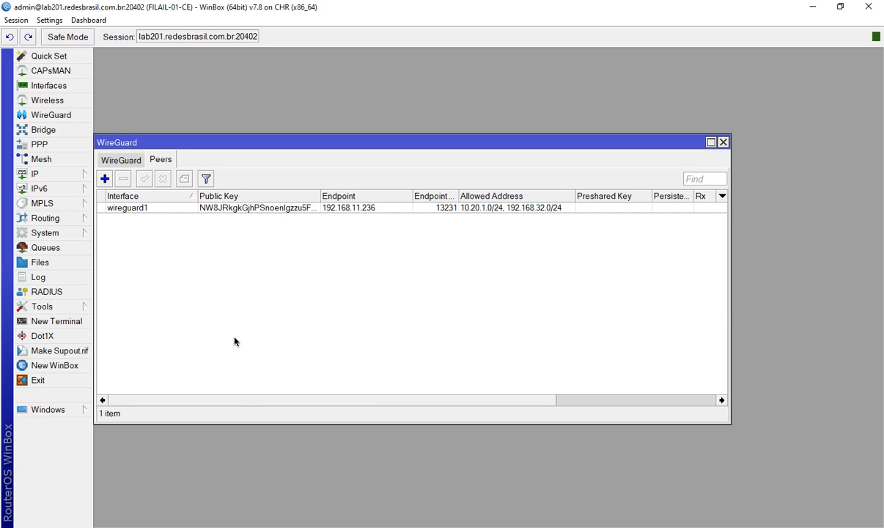
click(361, 525)
double_click(471, 328)
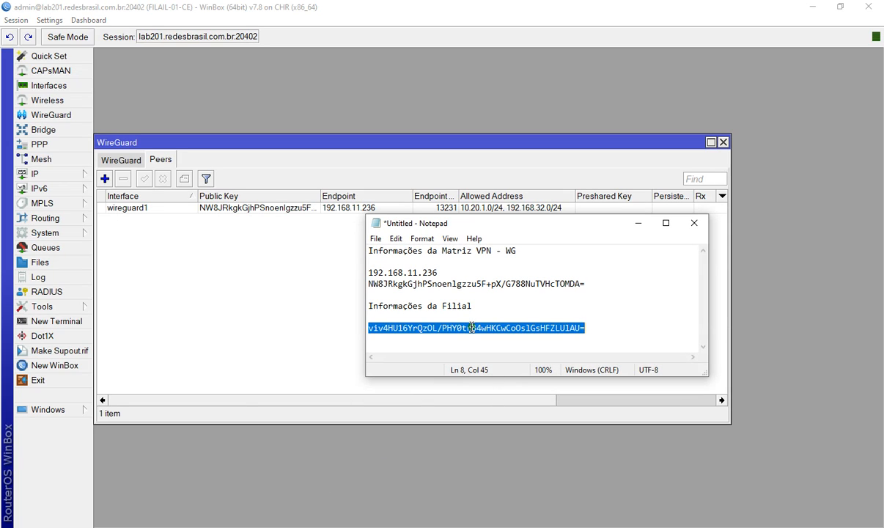
click(471, 327)
double_click(471, 327)
right_click(471, 328)
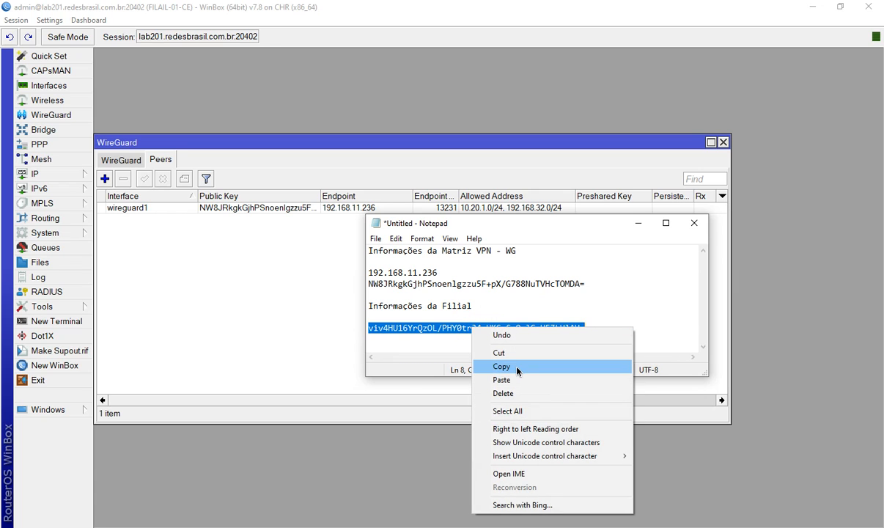
click(499, 368)
Switch to the MATRIZ-VPN router's WinBox session and start a new WireGuard peer on wireguard1.
click(200, 526)
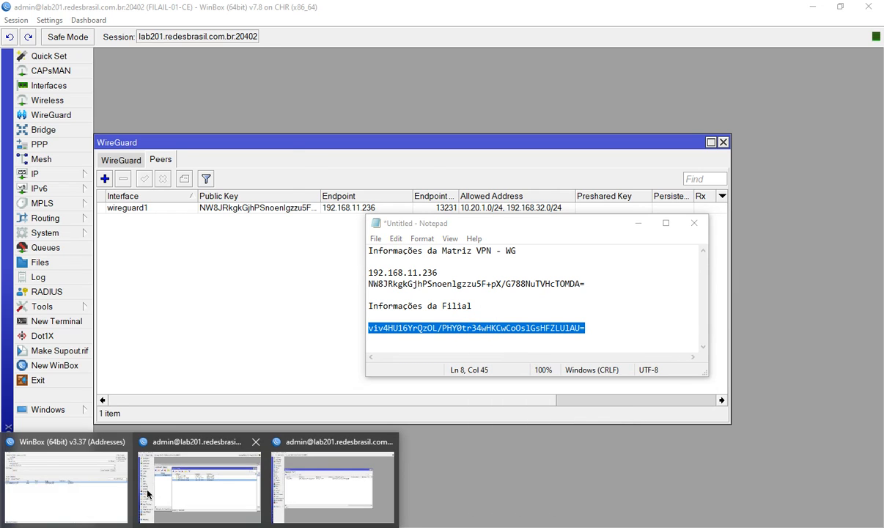
click(182, 489)
click(846, 134)
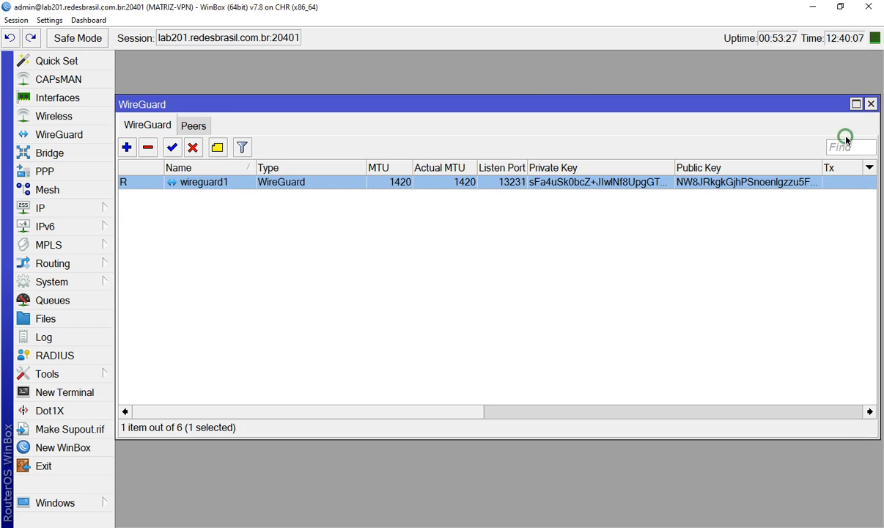
click(193, 125)
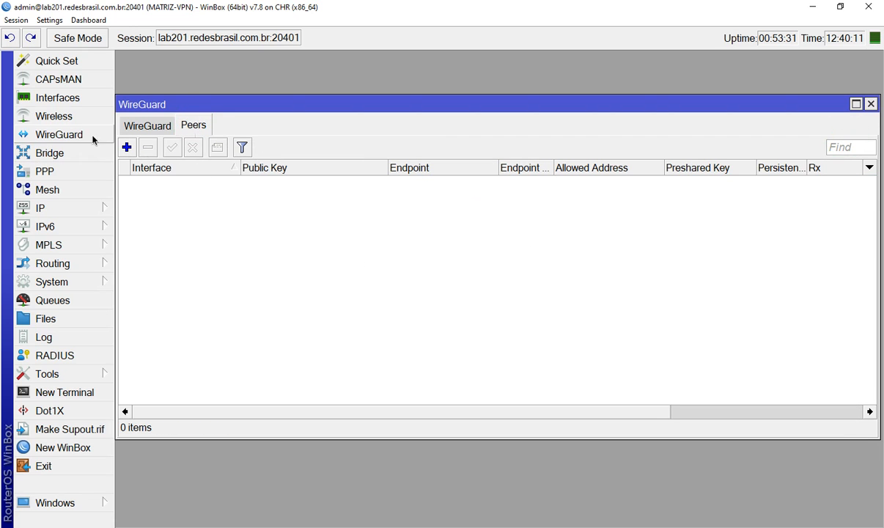
click(126, 148)
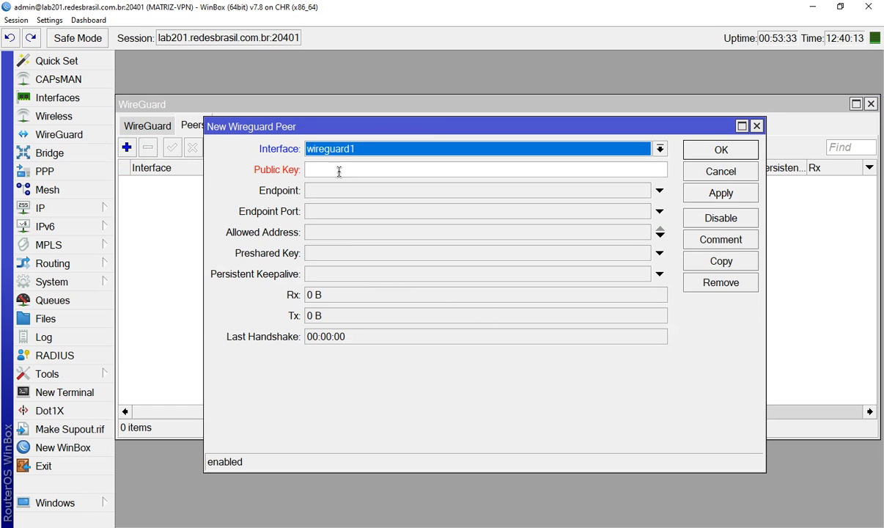
Paste the branch's public key into the new peer and set its endpoint port to 13231.
click(403, 171)
right_click(414, 170)
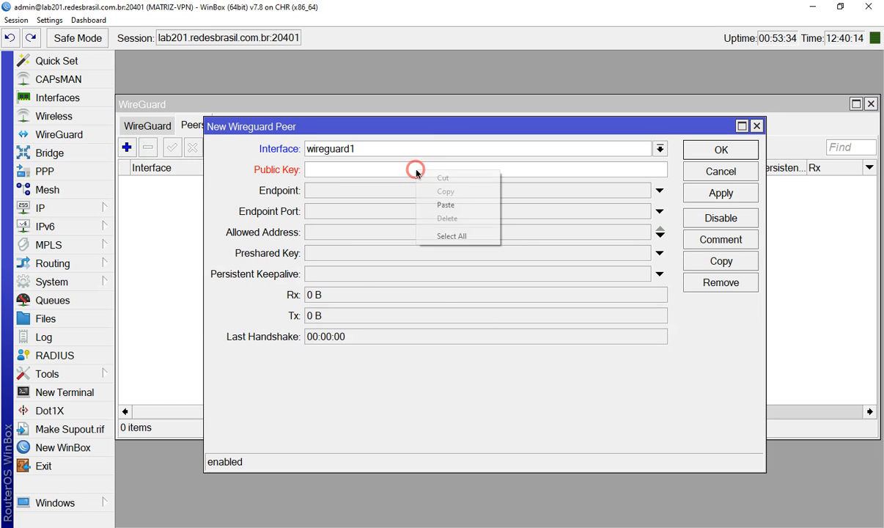
click(447, 206)
drag(583, 170, 297, 181)
click(331, 211)
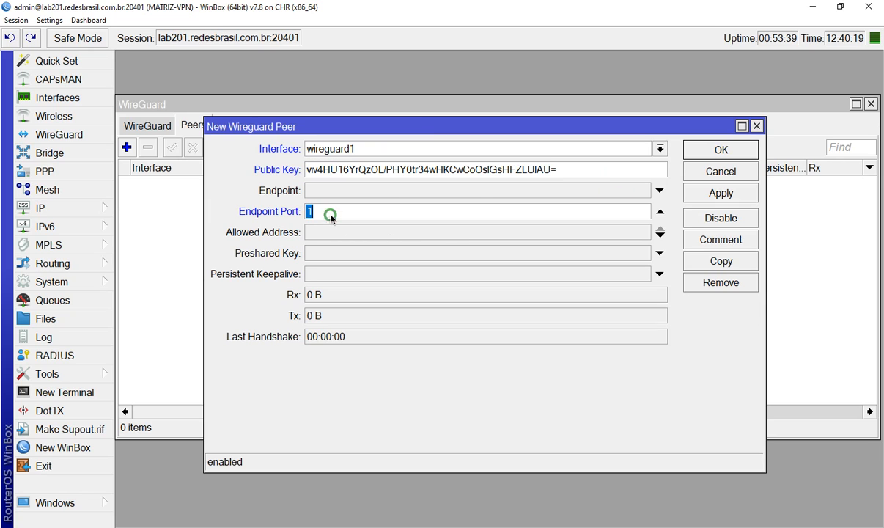
text(13231)
Check the branch LAN network in the EVE topology and set the peer's allowed address to 10.10.1.0/24.
click(375, 233)
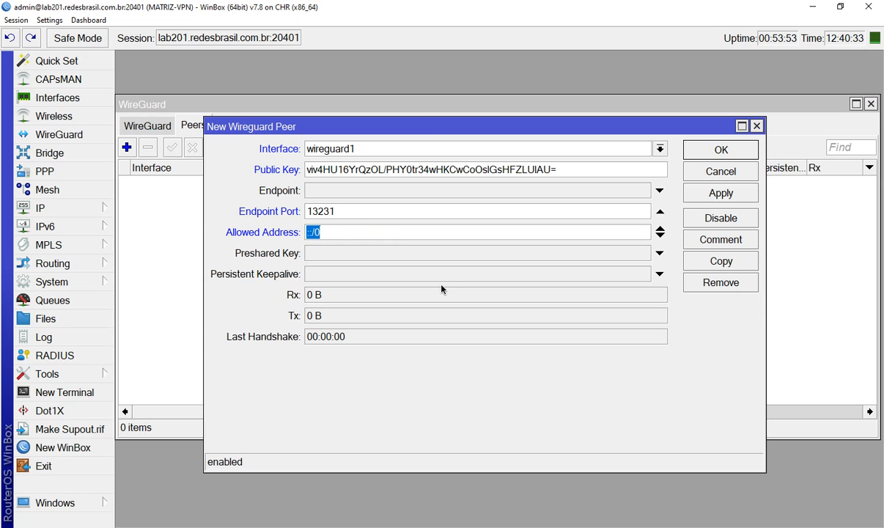
key(alt+Tab)
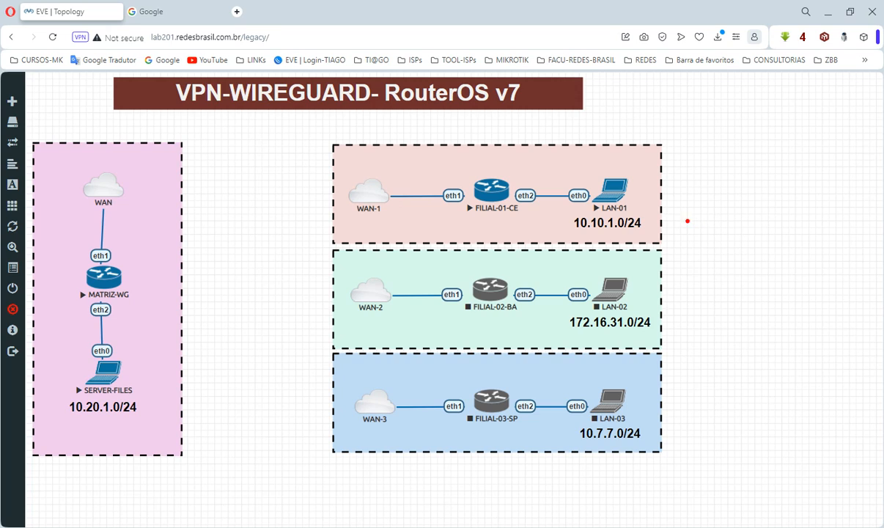
drag(649, 218, 723, 166)
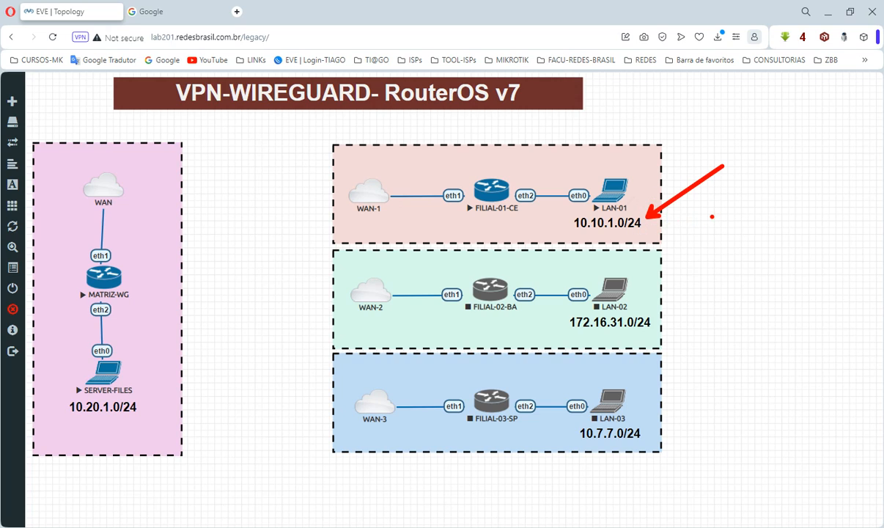
key(Escape)
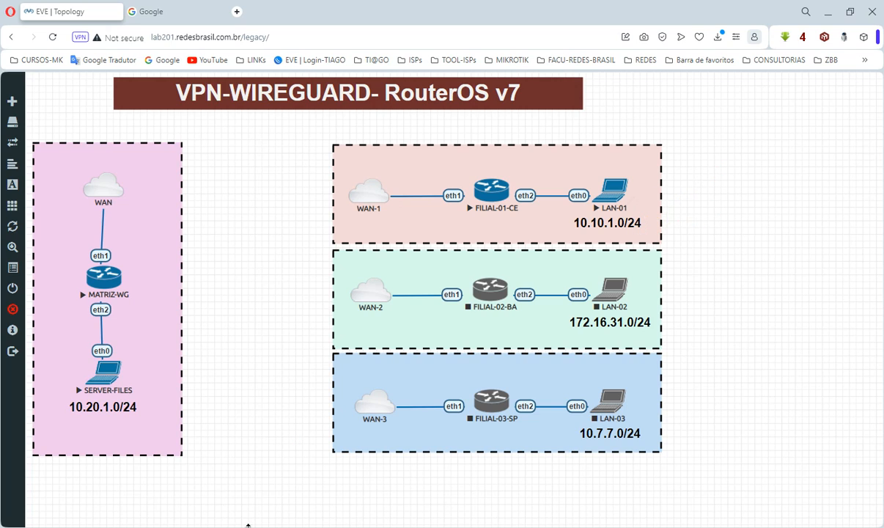
key(alt+Tab)
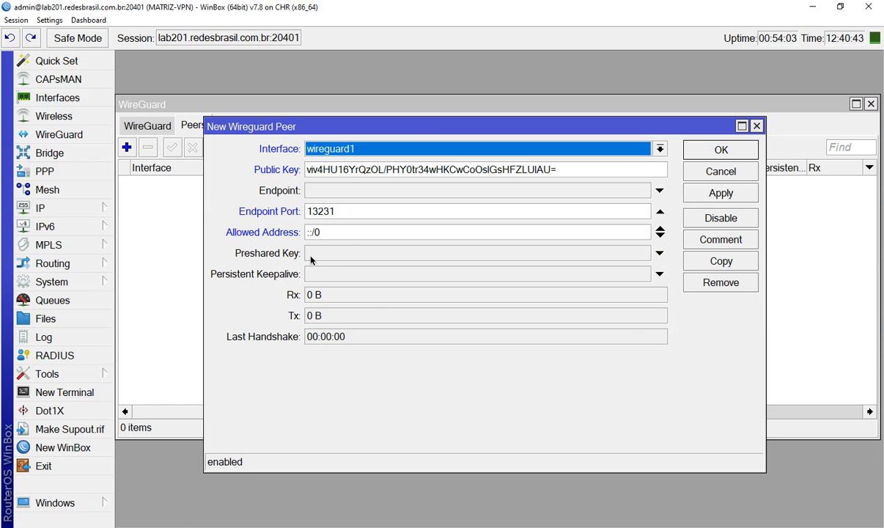
click(335, 234)
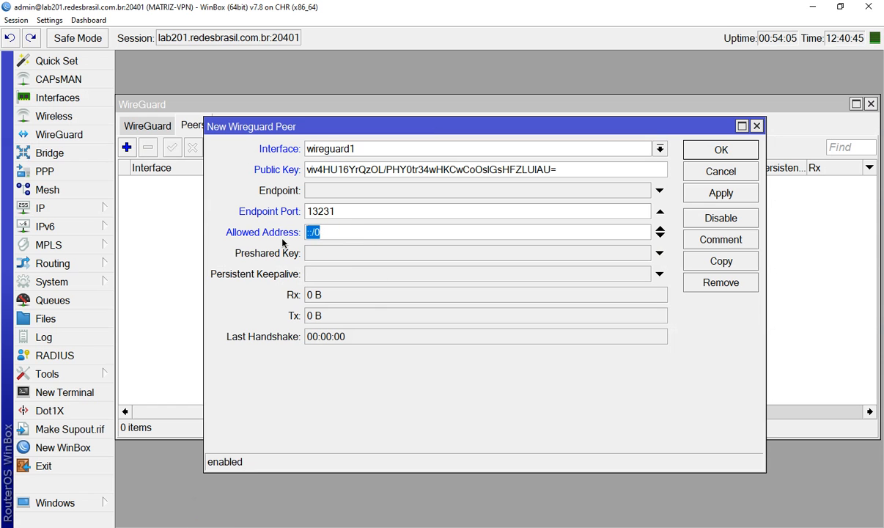
text(10.10.1.0)
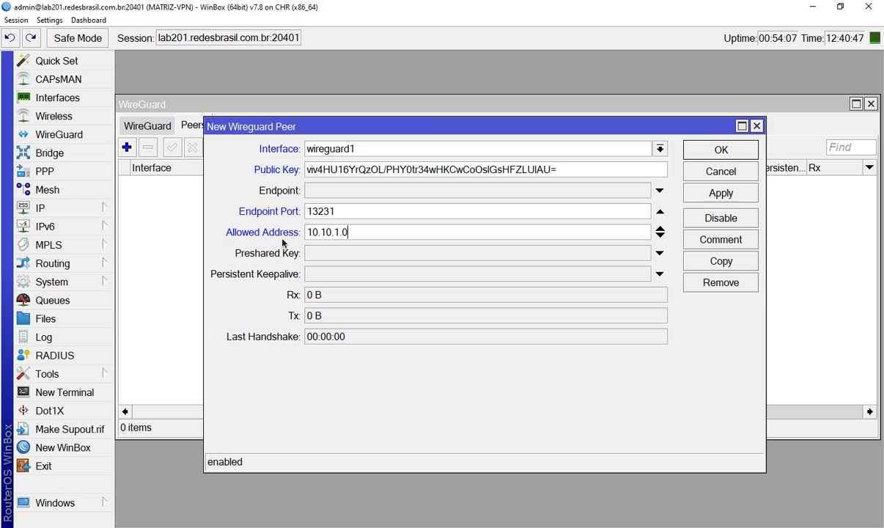
text(/24)
Add 192.168.32.10/32 as the peer's second allowed address.
click(660, 235)
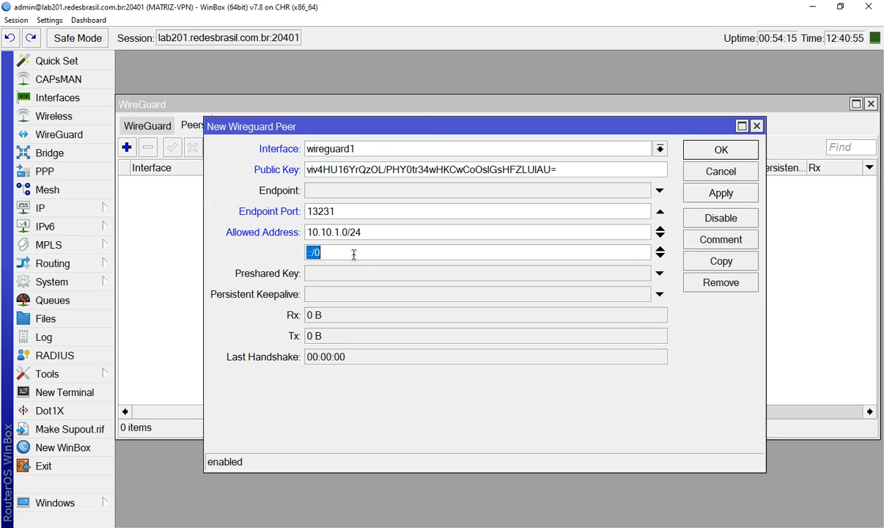
text(192.168.33.10/32)
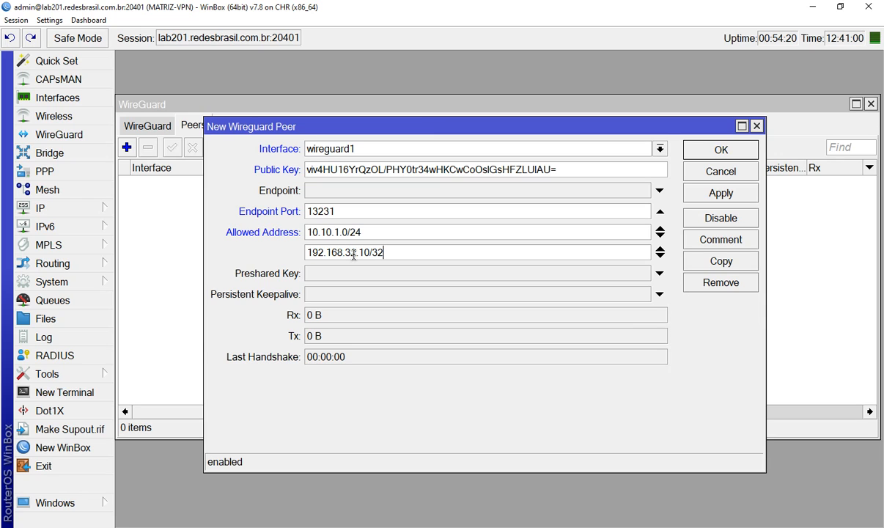
double_click(406, 260)
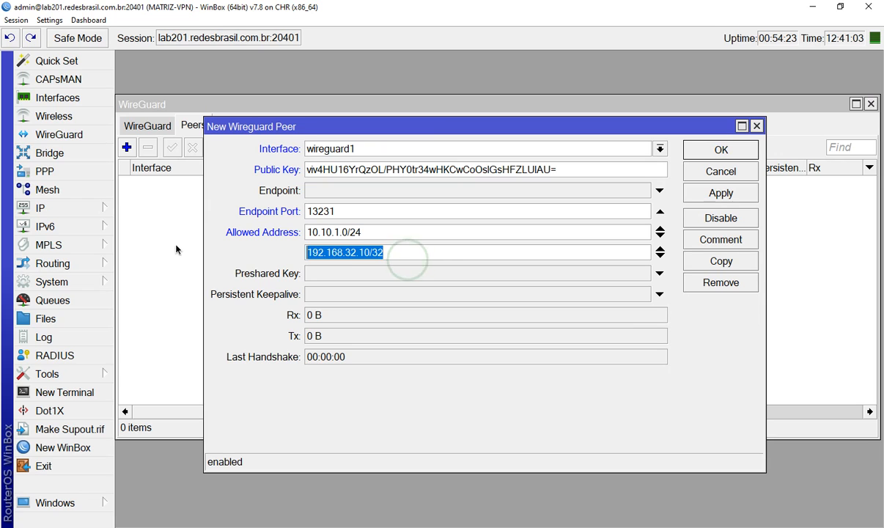
Try 0.0.0.0/0 and ::/0 as a third allowed address on the new peer, and remove that entry.
click(660, 256)
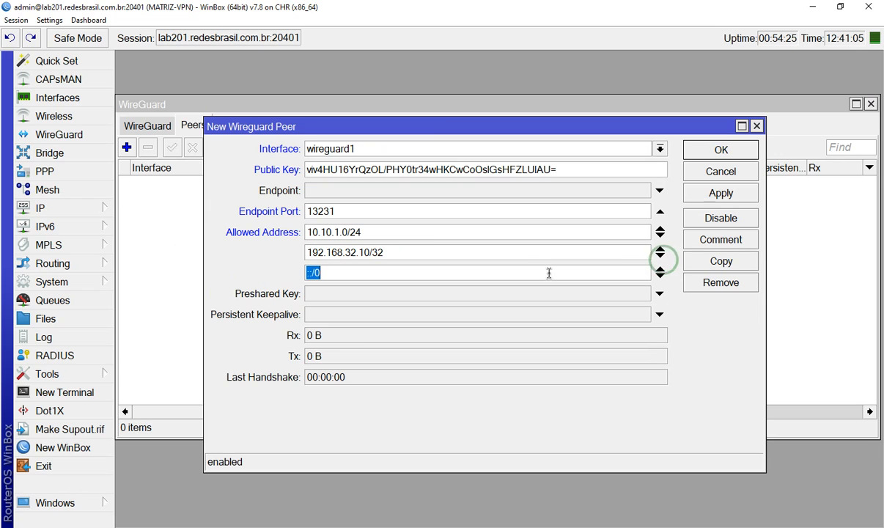
text(0.0.0.0)
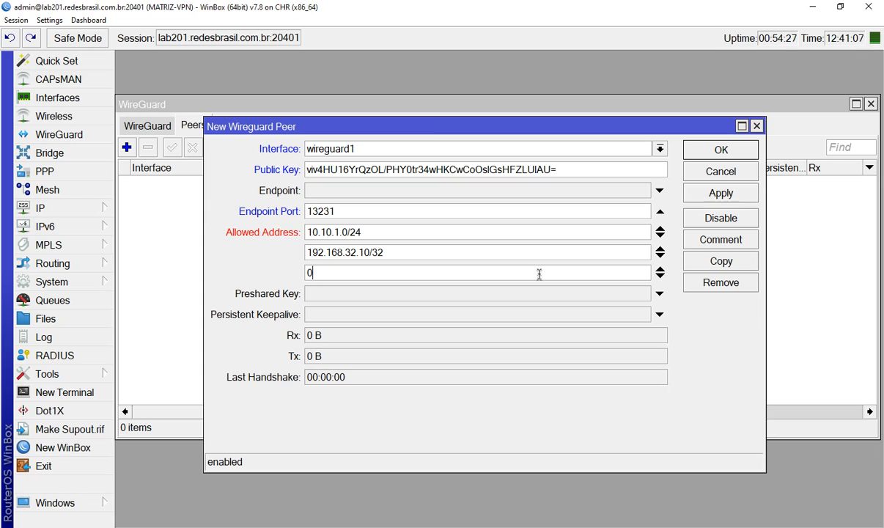
text(/0)
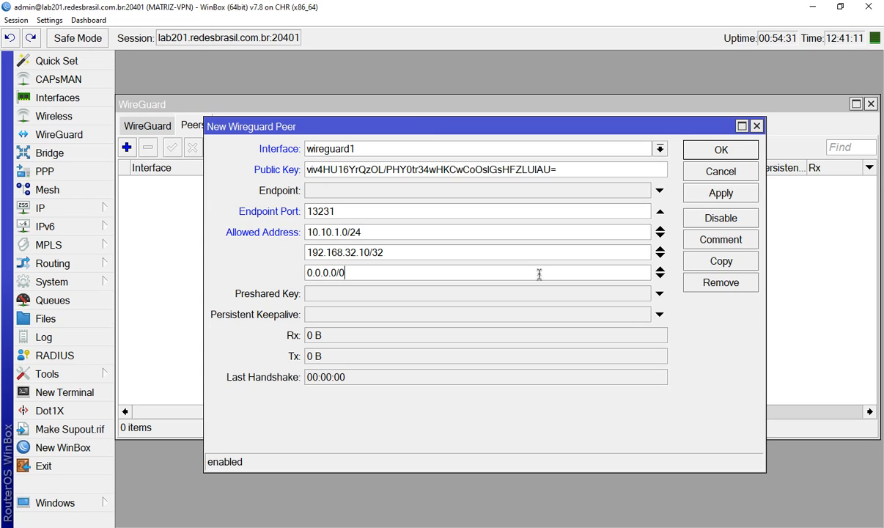
double_click(535, 273)
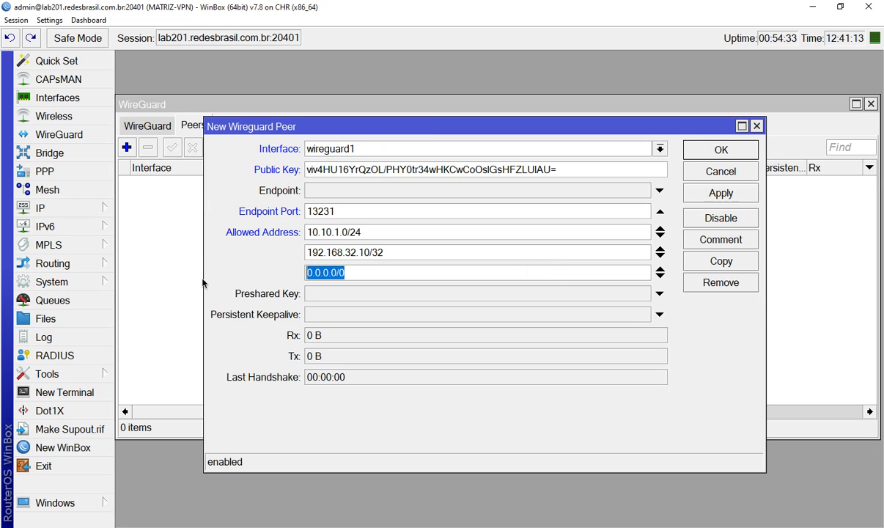
key(BackSpace)
text(::)
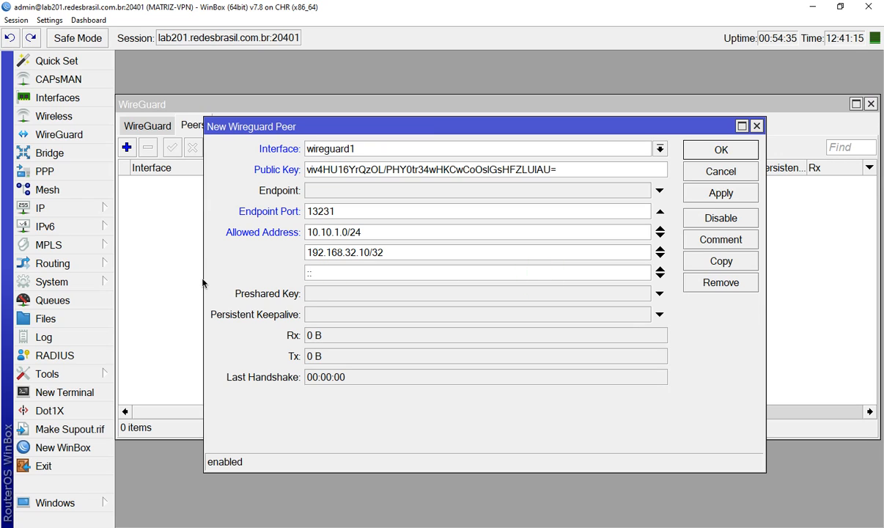
text(/0)
click(335, 272)
click(661, 275)
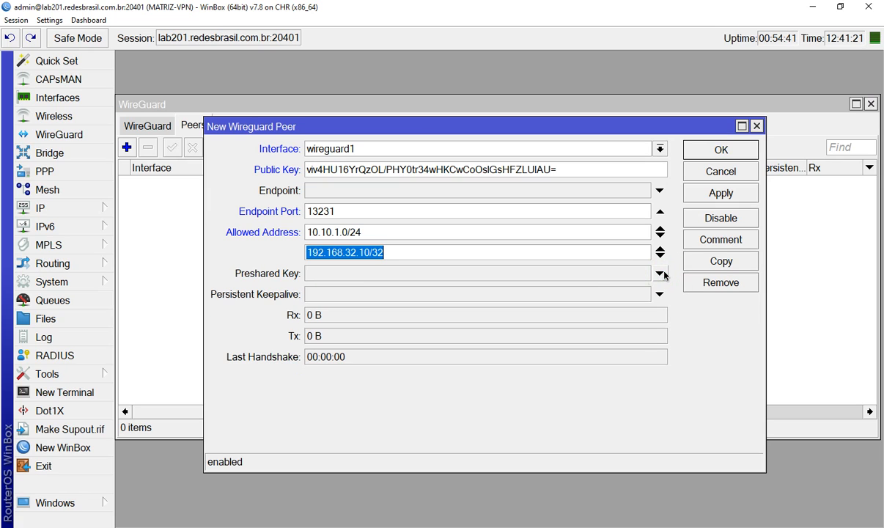
Save the new WireGuard peer on the MATRIZ-VPN router.
click(420, 251)
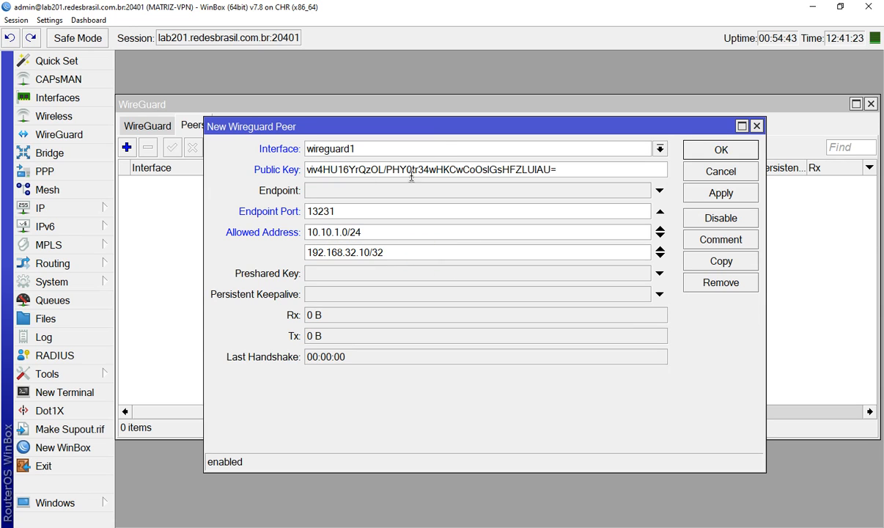
click(701, 151)
Switch to the PowerPoint "Passo-a-Passo" slide and highlight the public key exchange item and the connection test item.
key(alt+Tab)
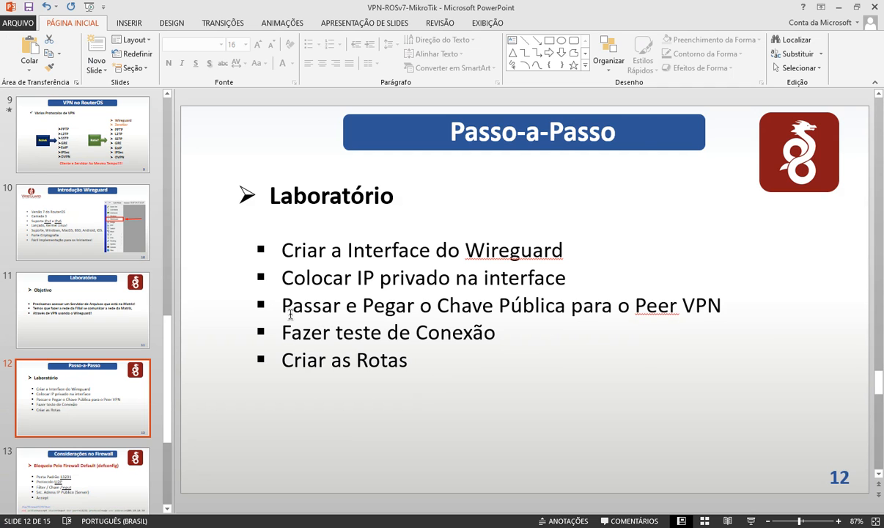
drag(281, 306, 711, 311)
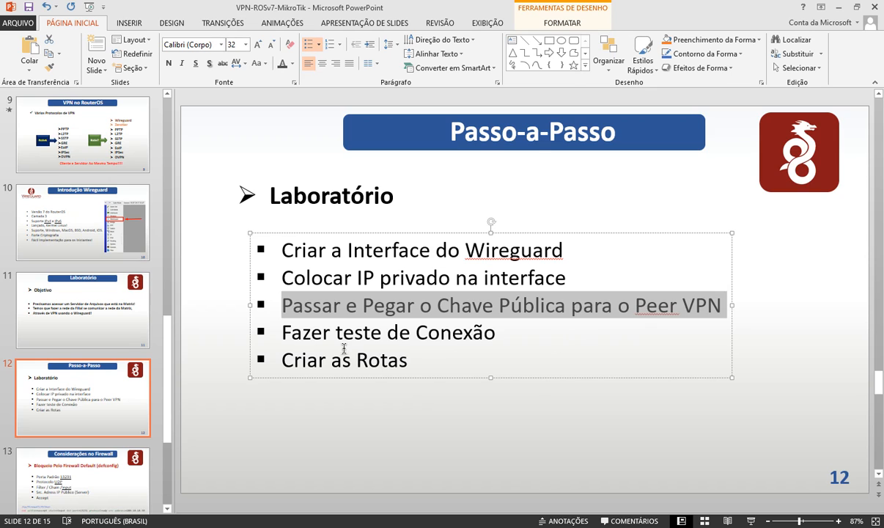
drag(280, 331, 490, 331)
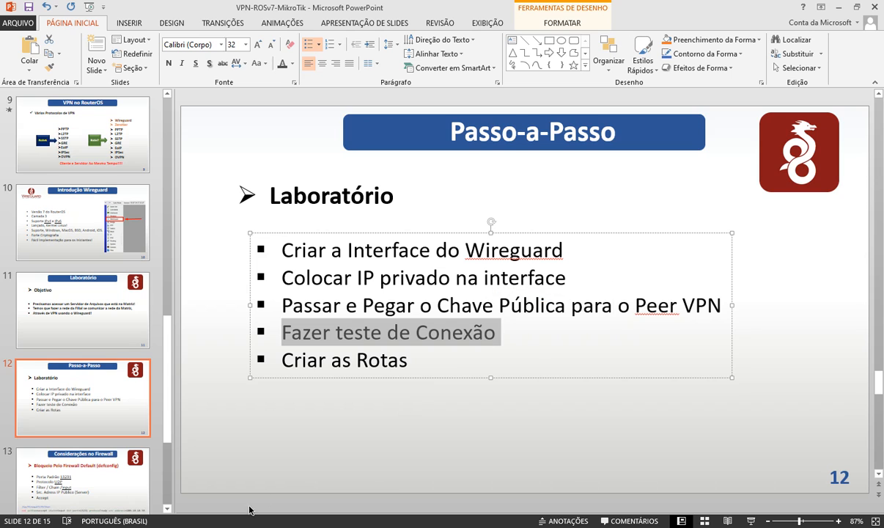
Return to the MATRIZ-VPN WinBox session and repeat the ping to 10.20.1.254 from the LAN-01 terminal.
mouse_move(193, 523)
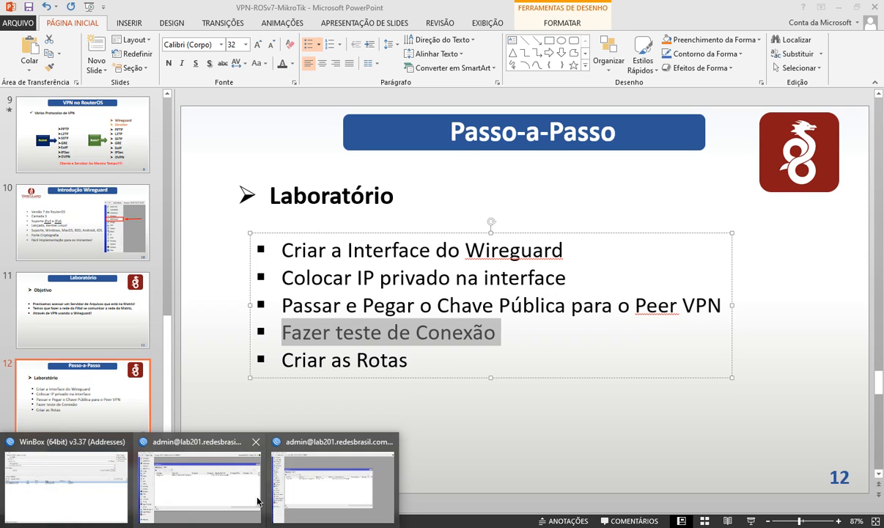
click(221, 491)
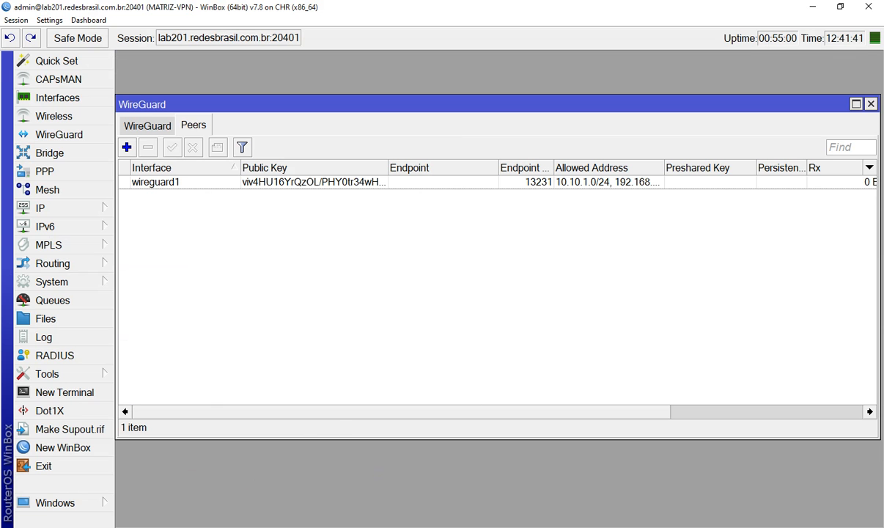
mouse_move(193, 523)
click(194, 469)
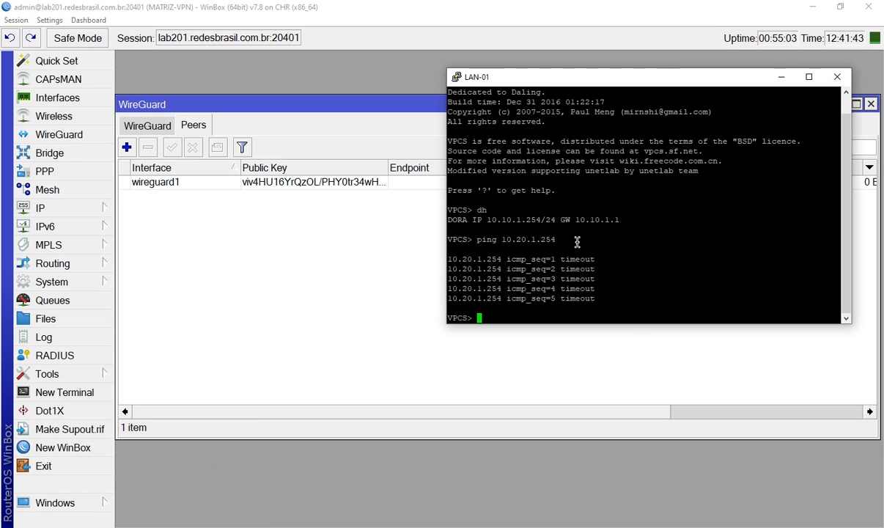
key(Up)
key(Return)
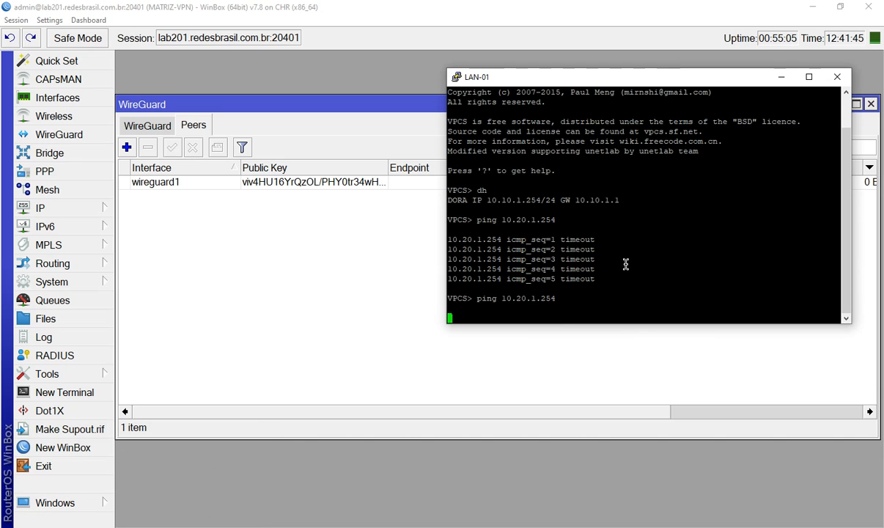
Repeat the ping to 10.10.1.254 from the SERVER-FILES terminal and return to WinBox.
mouse_move(132, 524)
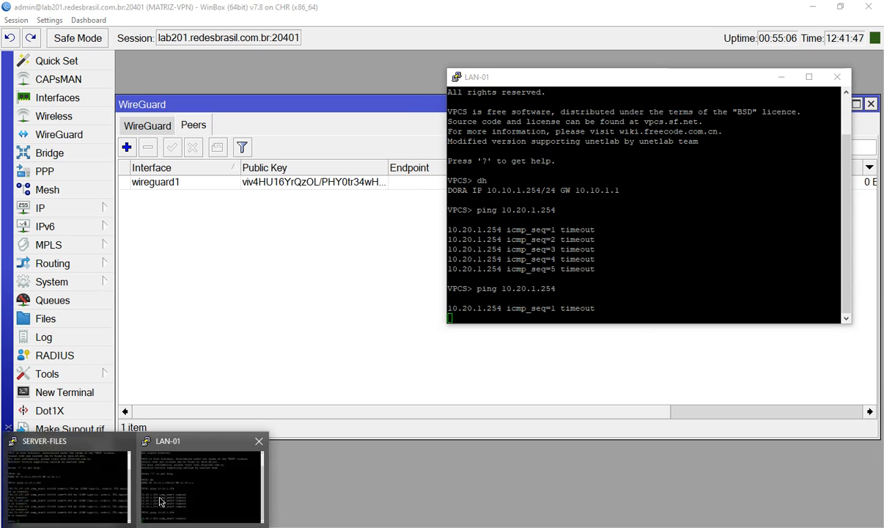
click(110, 469)
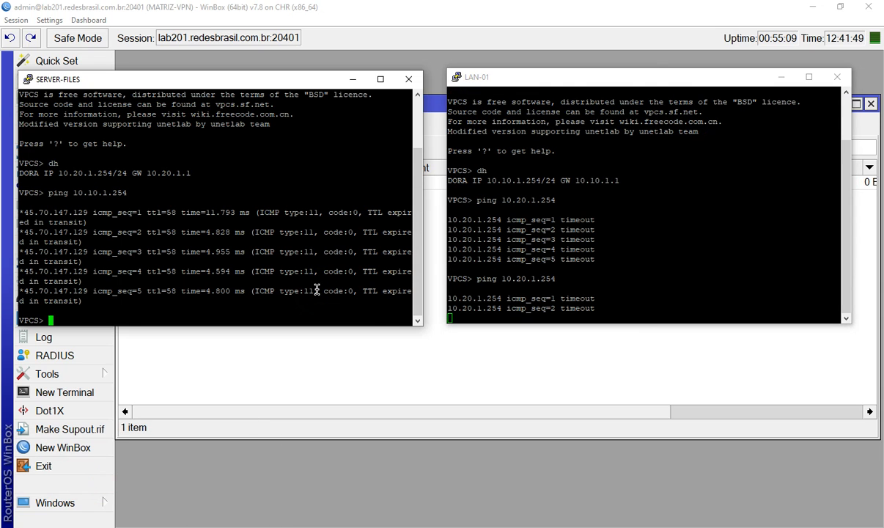
key(Up)
key(Return)
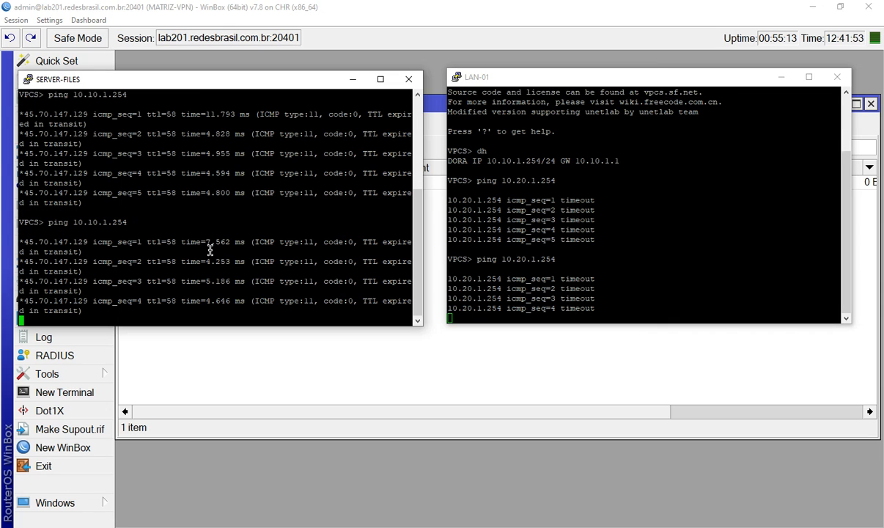
click(378, 458)
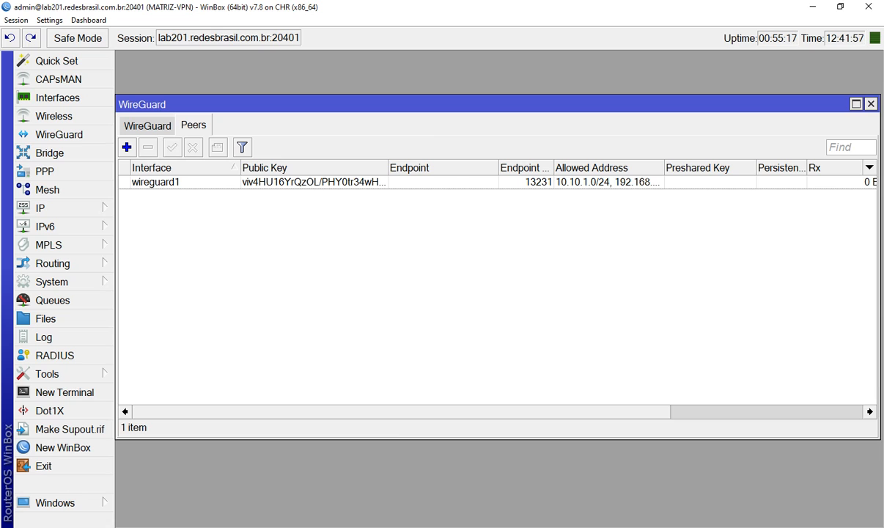
Switch to the FILAIL-01-CE router's WinBox session, enlarge its interface and reposition the WireGuard window.
mouse_move(174, 504)
click(330, 477)
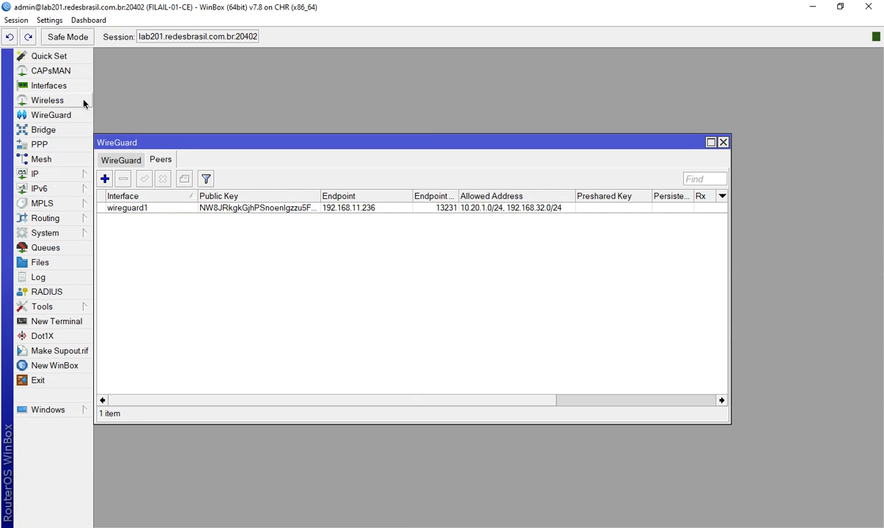
click(48, 20)
click(64, 65)
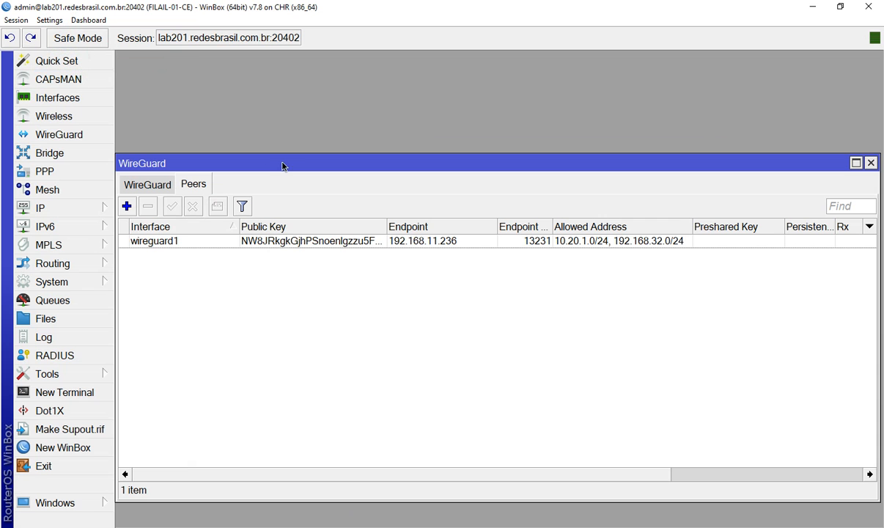
drag(283, 163, 308, 86)
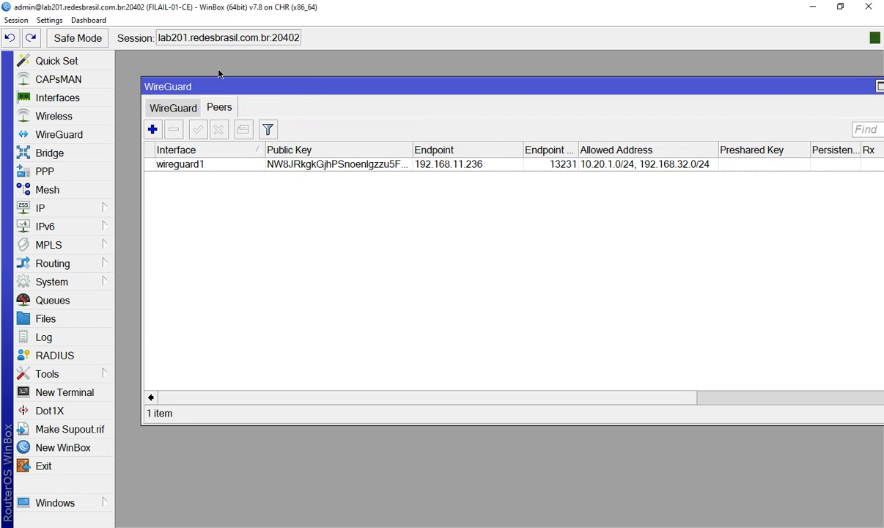
Ping the tunnel address 192.168.32.254 from the branch router with the Ping tool.
click(65, 374)
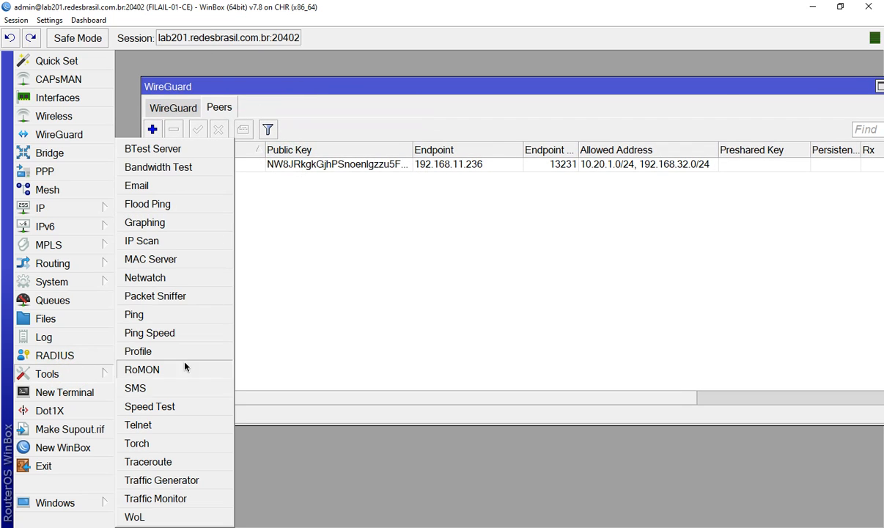
click(166, 315)
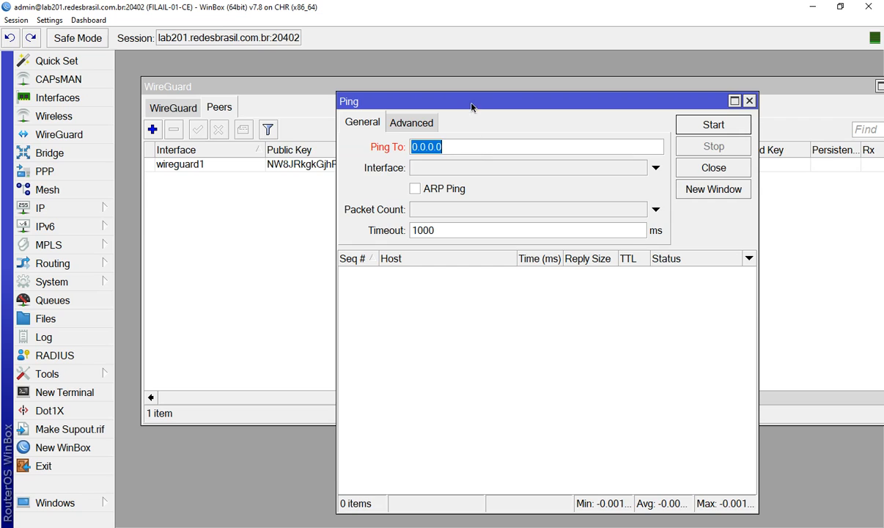
drag(471, 108, 389, 101)
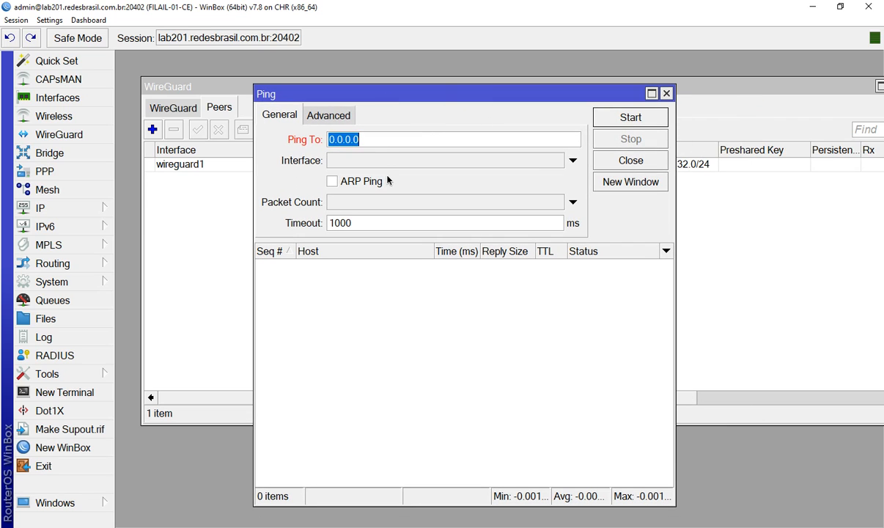
text(19)
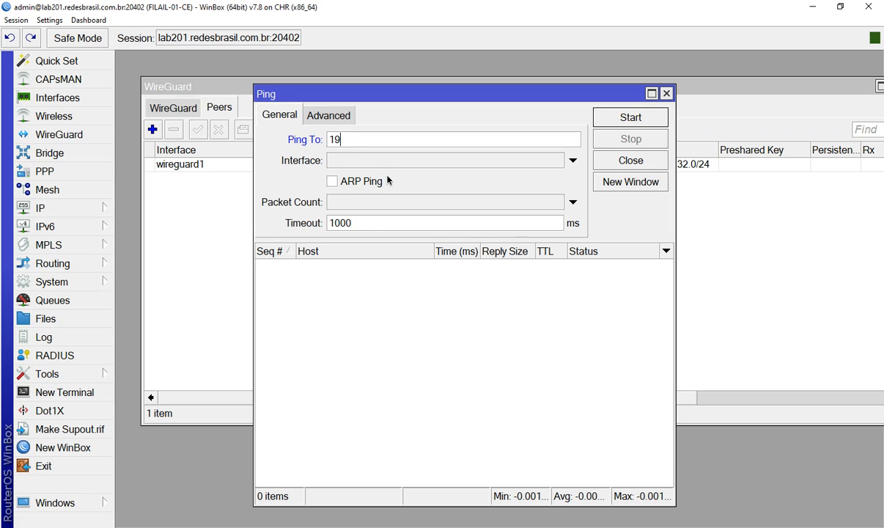
text(2.168.32.254)
click(648, 124)
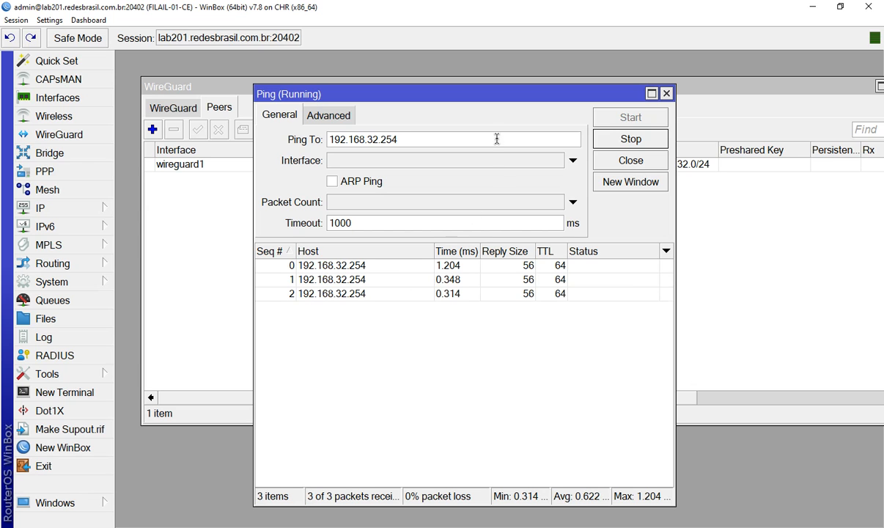
Disable and re-enable the branch's wireguard1 peer, checking the running ping after each change.
drag(473, 95, 595, 88)
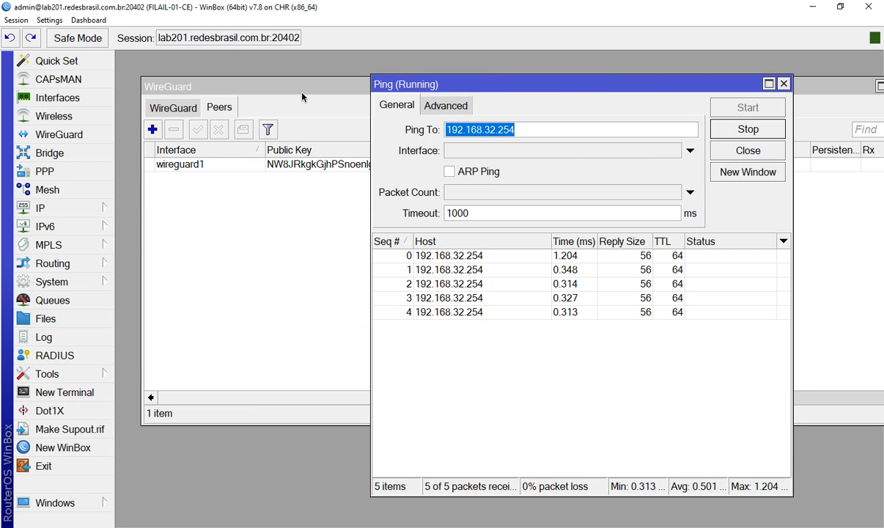
drag(301, 94, 277, 84)
click(177, 155)
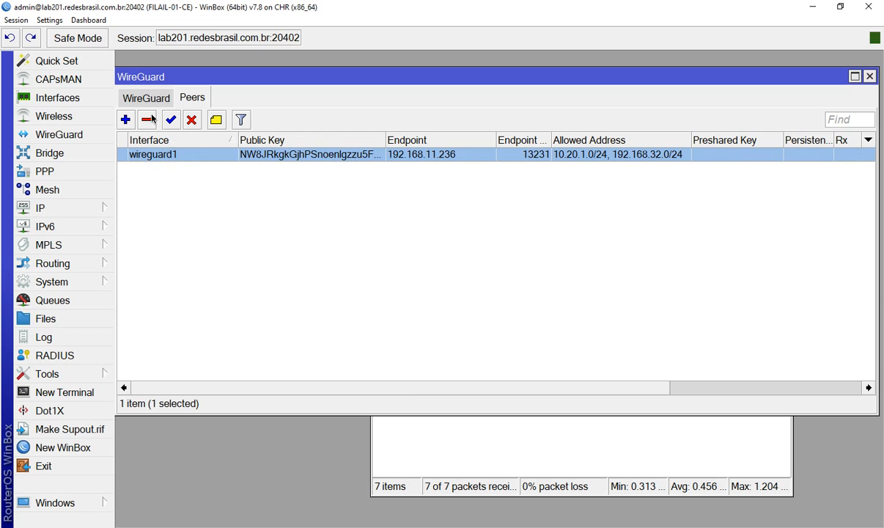
click(191, 120)
click(554, 444)
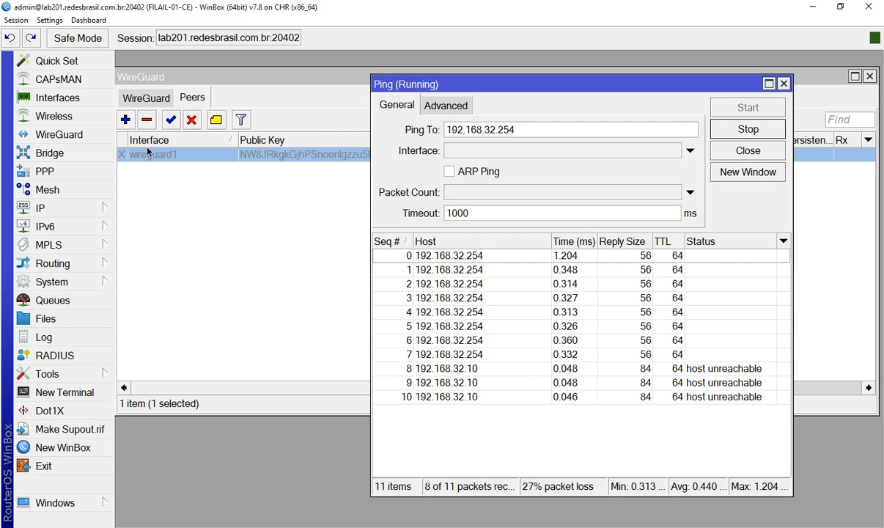
click(171, 120)
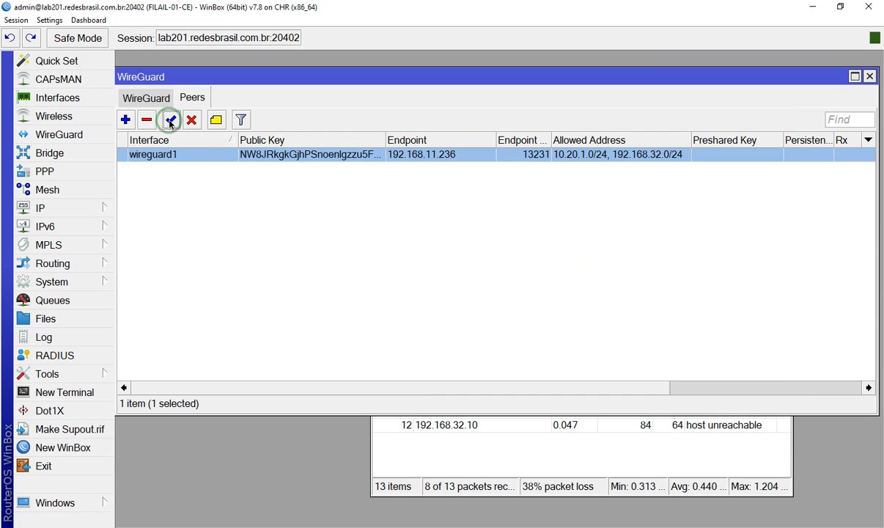
click(618, 477)
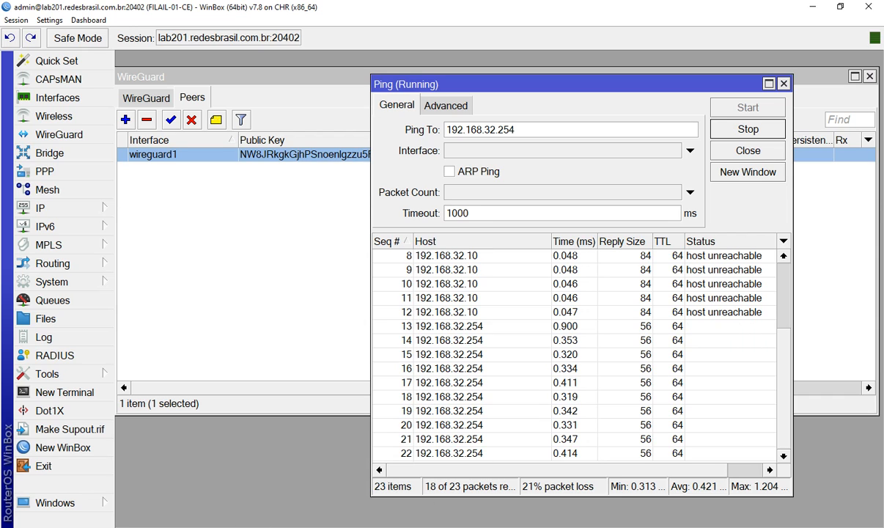
Ping 10.20.1.254 from the LAN-01 terminal again with the WireGuard peers active.
click(253, 484)
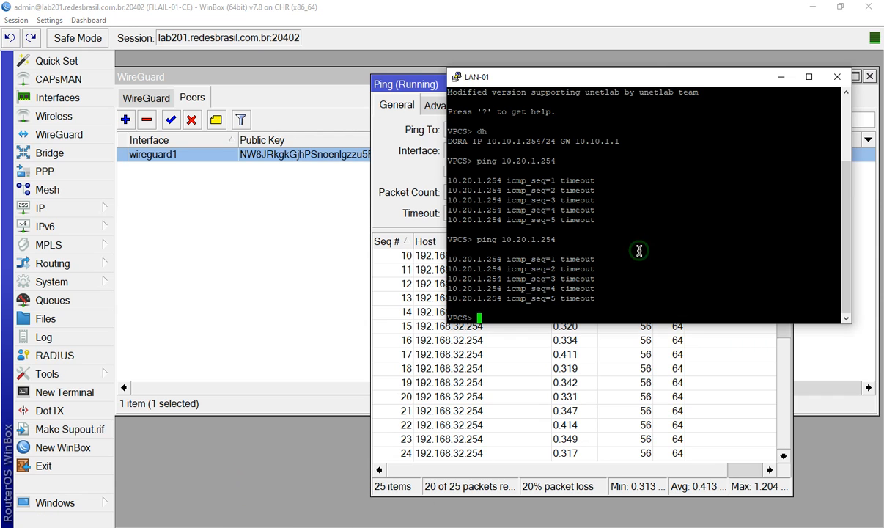
key(Up)
key(Return)
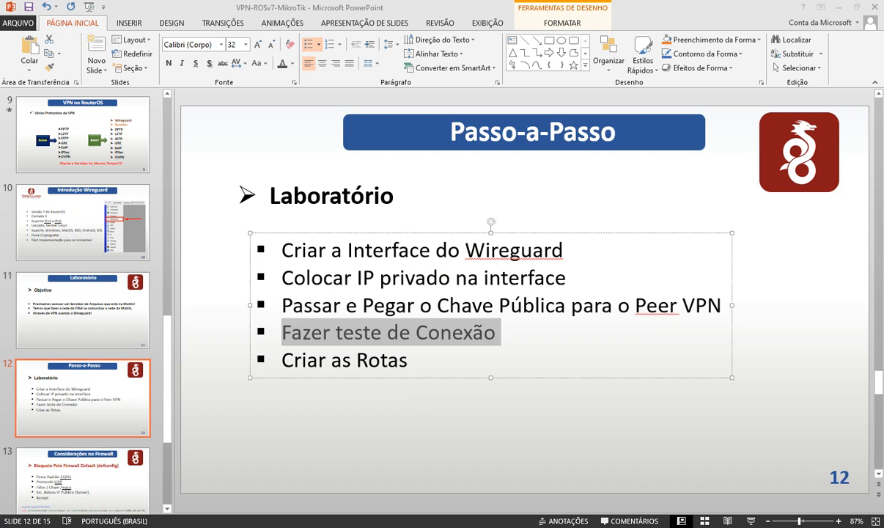
Check the "Criar as Rotas" item on the PowerPoint slide and switch to the MATRIZ-VPN WinBox session.
click(416, 367)
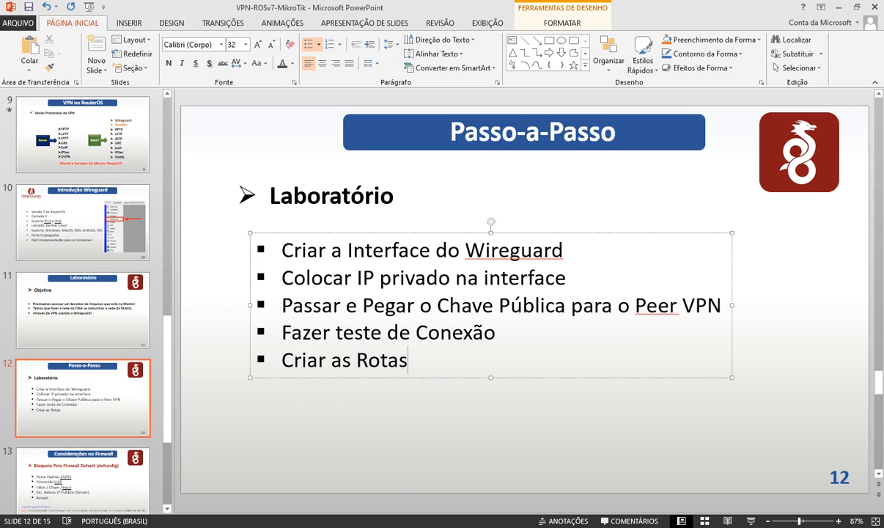
click(170, 525)
click(189, 490)
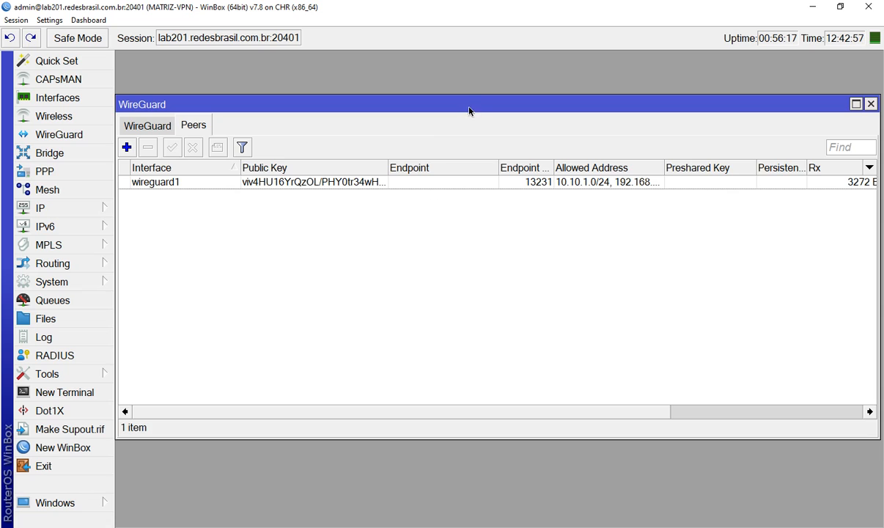
Start a new IP route on the MATRIZ-VPN router with destination address 10.10.1.0/24.
drag(469, 111, 510, 85)
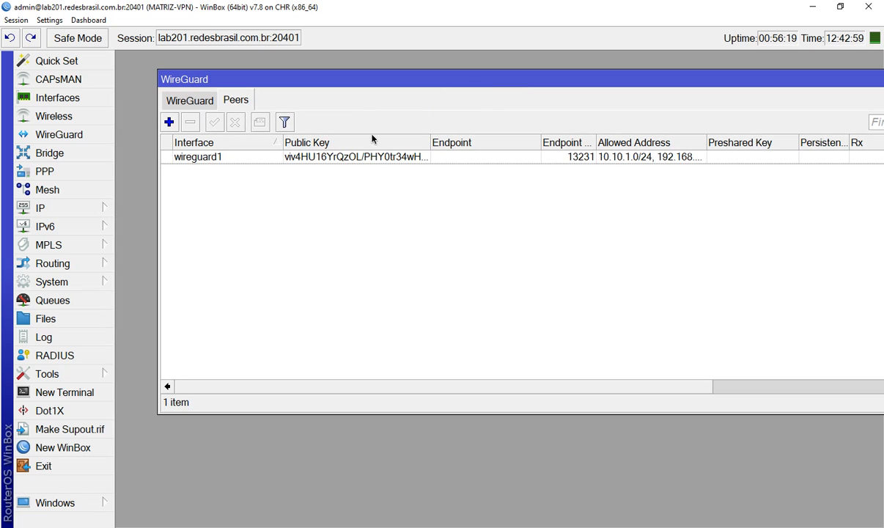
click(41, 208)
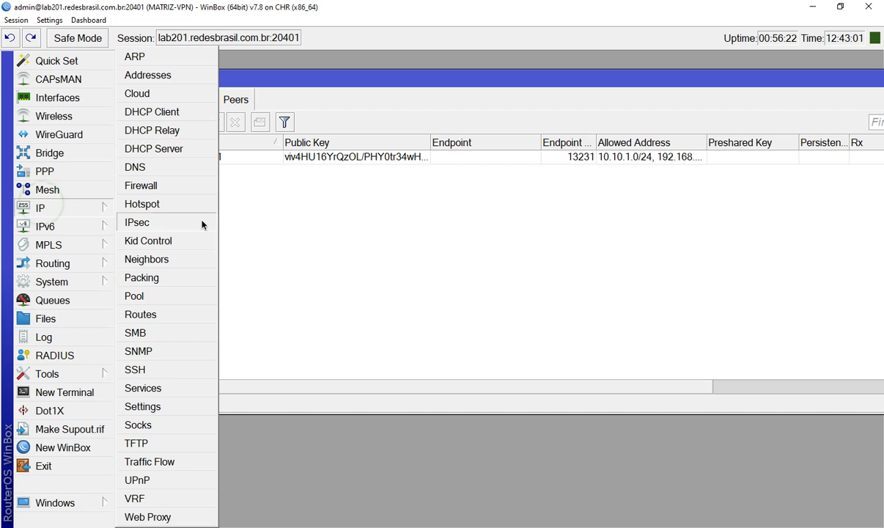
click(155, 320)
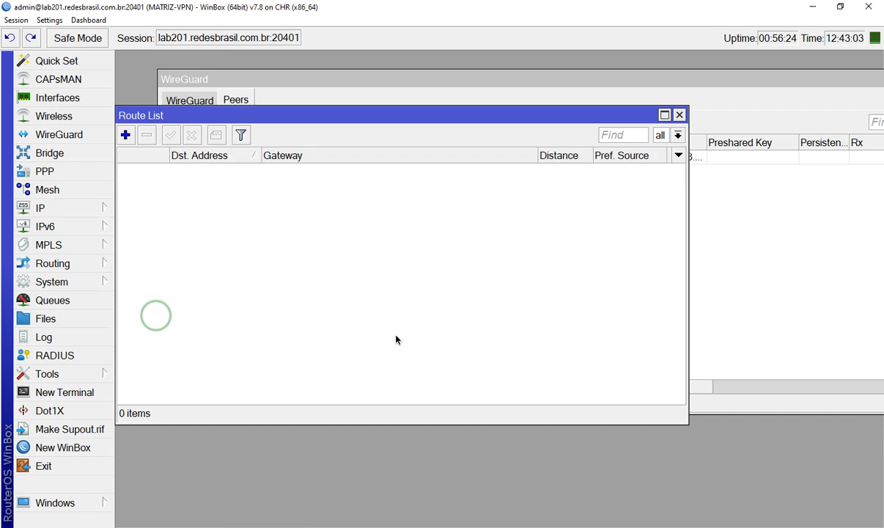
click(125, 137)
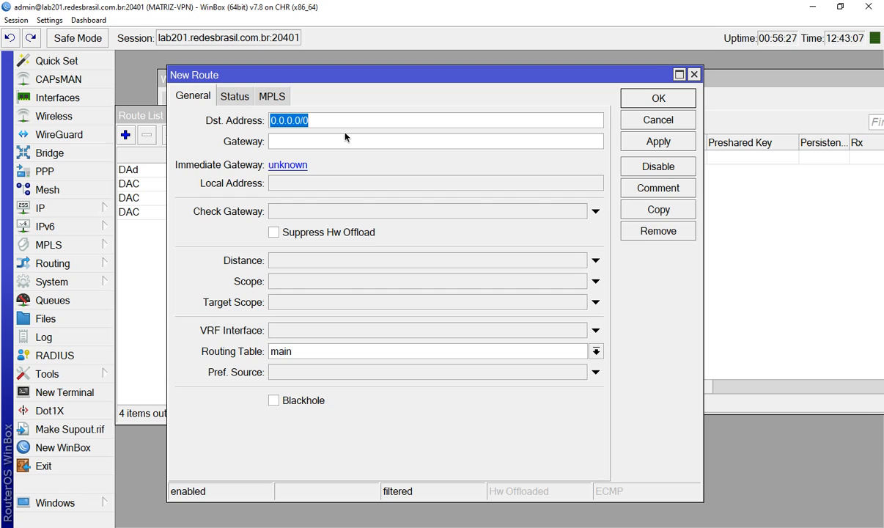
text(10.10.1.2)
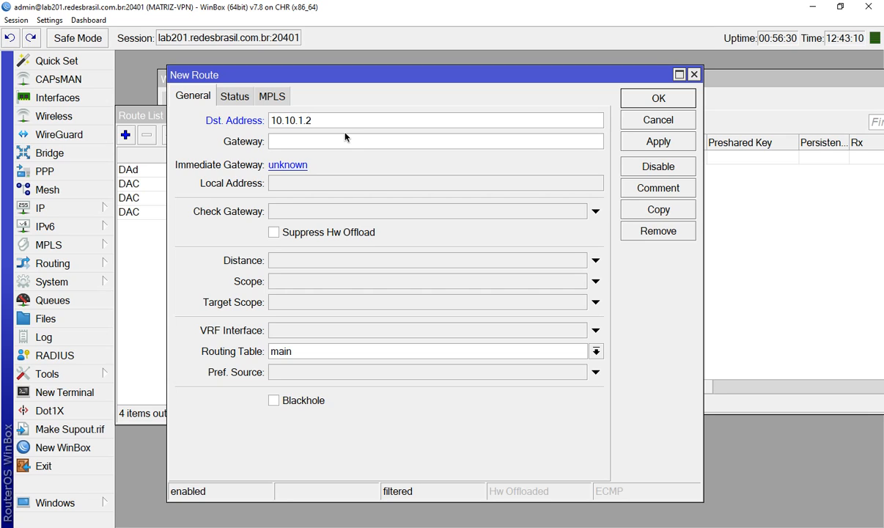
key(BackSpace)
text(0/24)
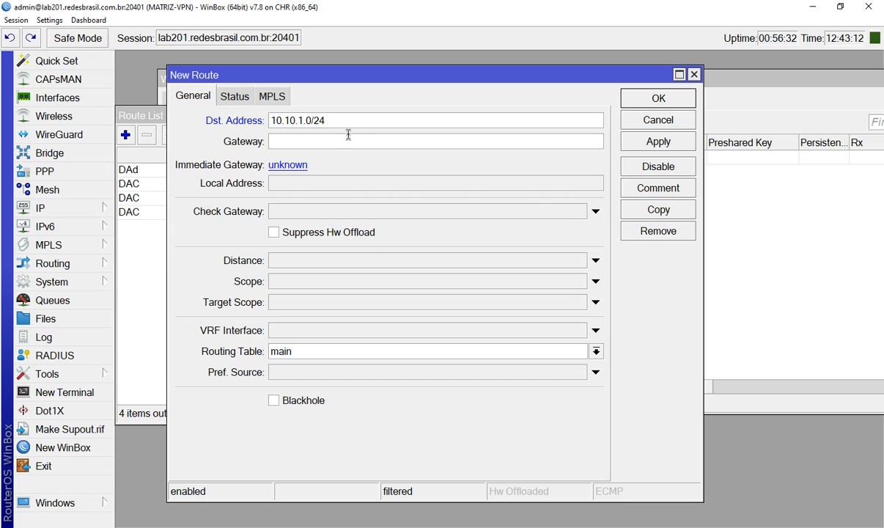
click(345, 137)
Ping the branch tunnel address 192.168.32.10 from a MATRIZ-VPN terminal and close the terminal.
click(88, 392)
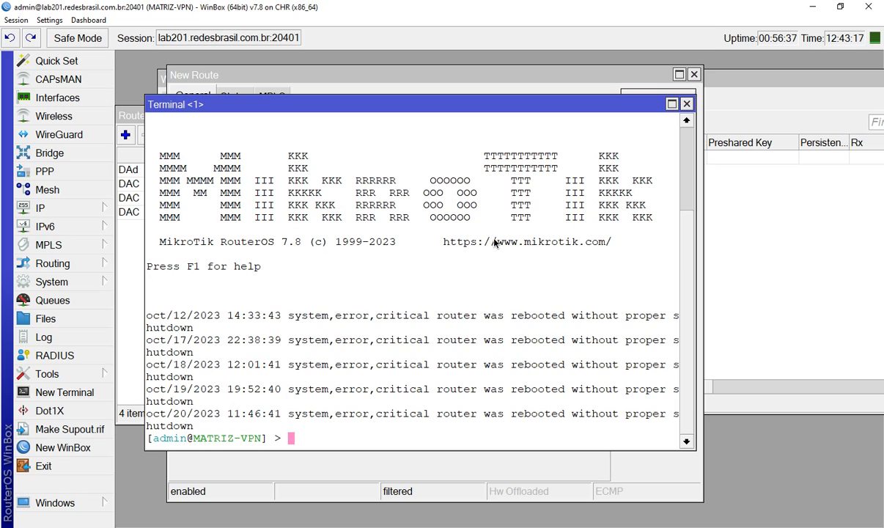
key(ctrl+l)
text(ping)
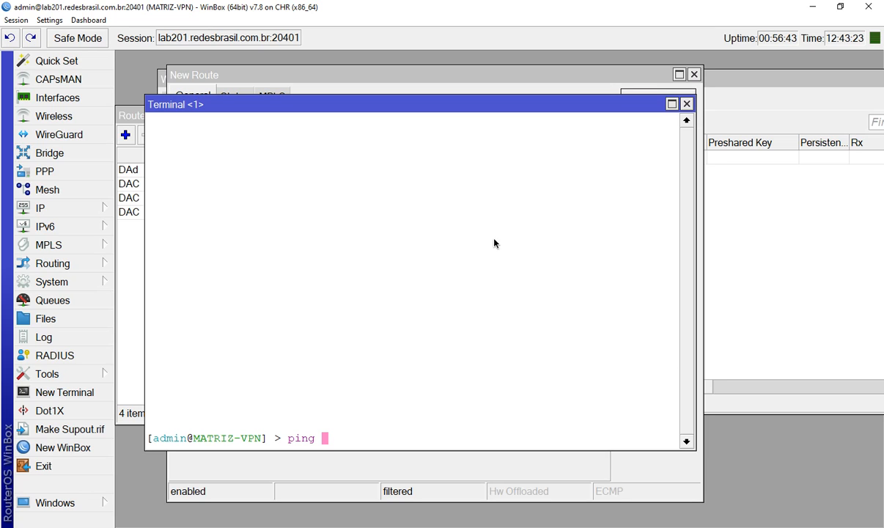
text(192.168.32.10)
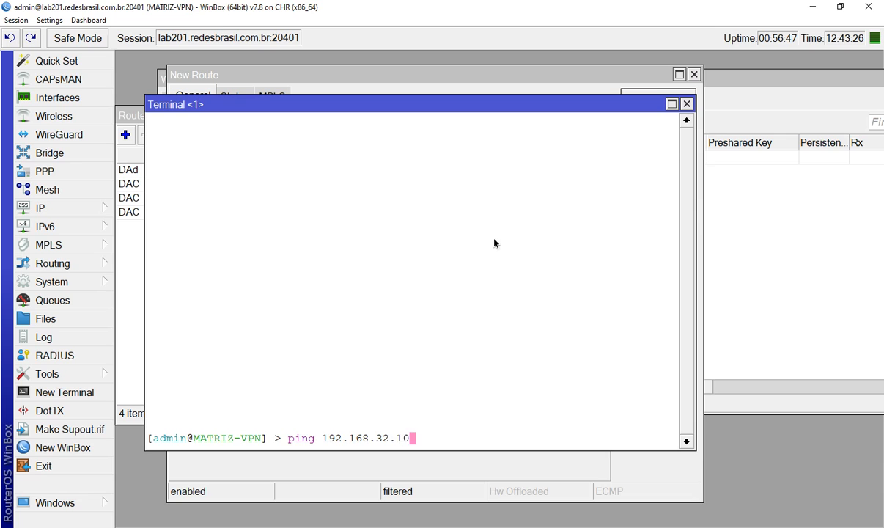
key(Return)
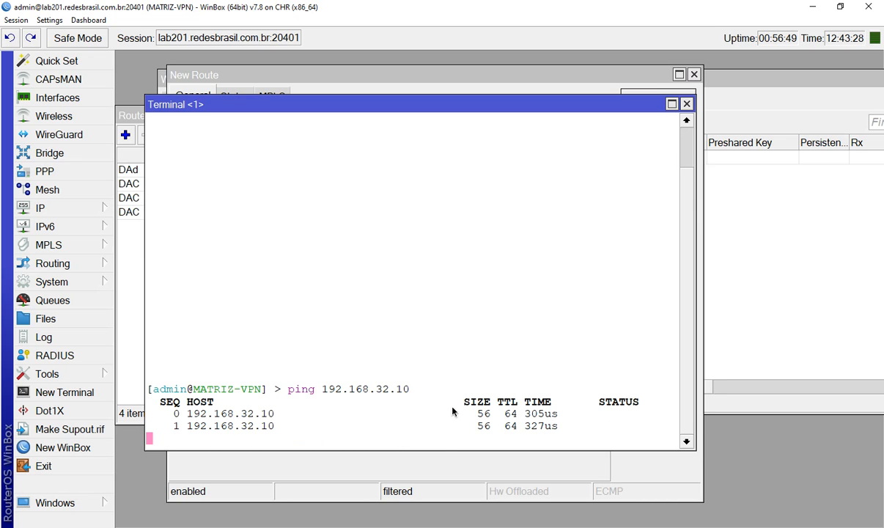
click(686, 104)
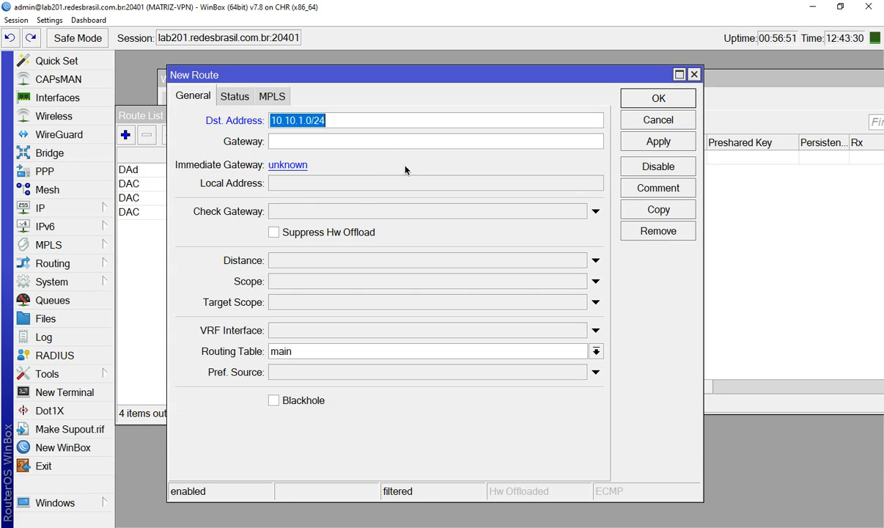
Set the new route's gateway to 192.168.32.10 and apply the route.
click(316, 142)
text(192)
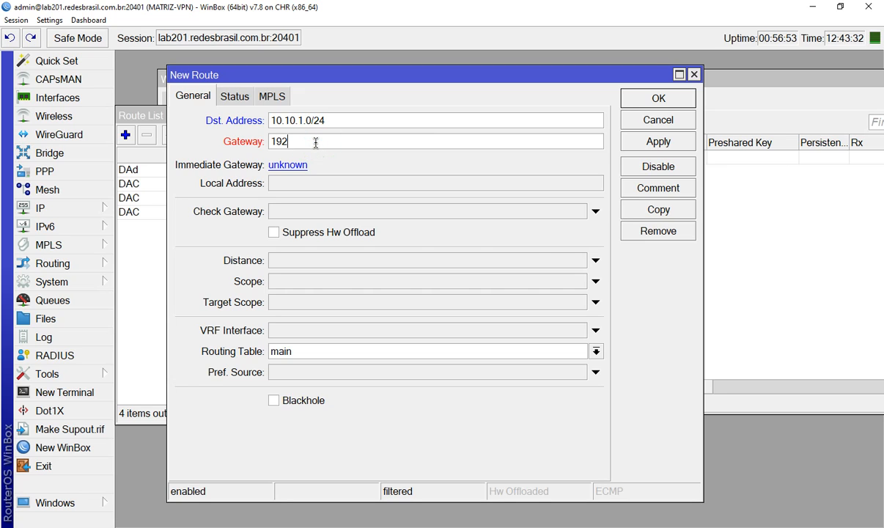
text(.168.32.10)
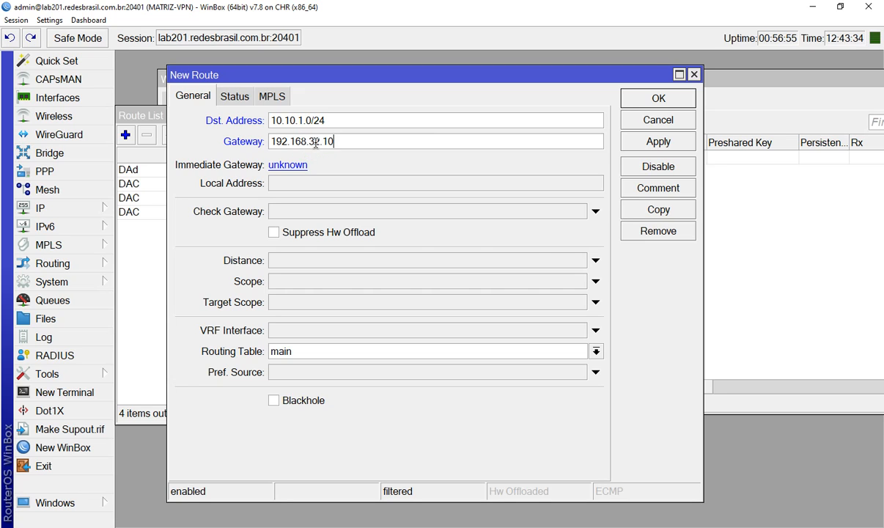
click(657, 141)
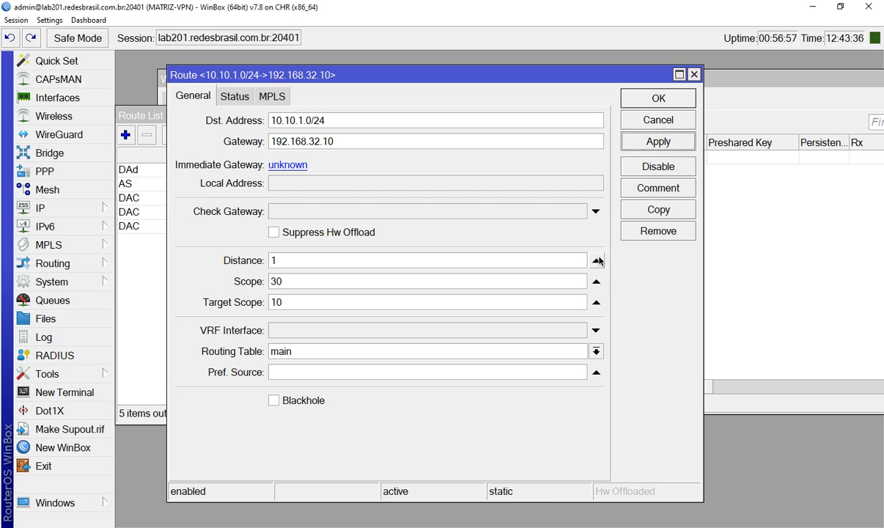
Comment the 10.10.1.0/24 route as "Rota Rede Filial" and save it.
click(665, 189)
text(Ro)
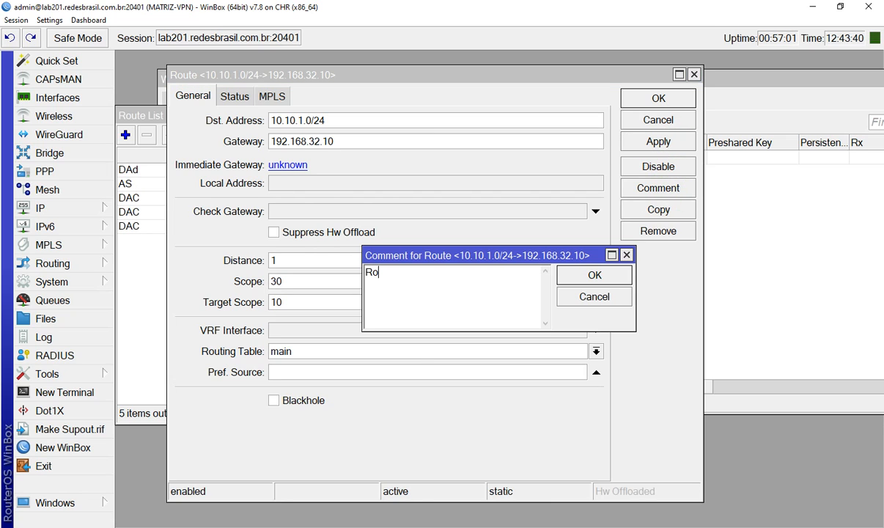
text(ta Rede Filail)
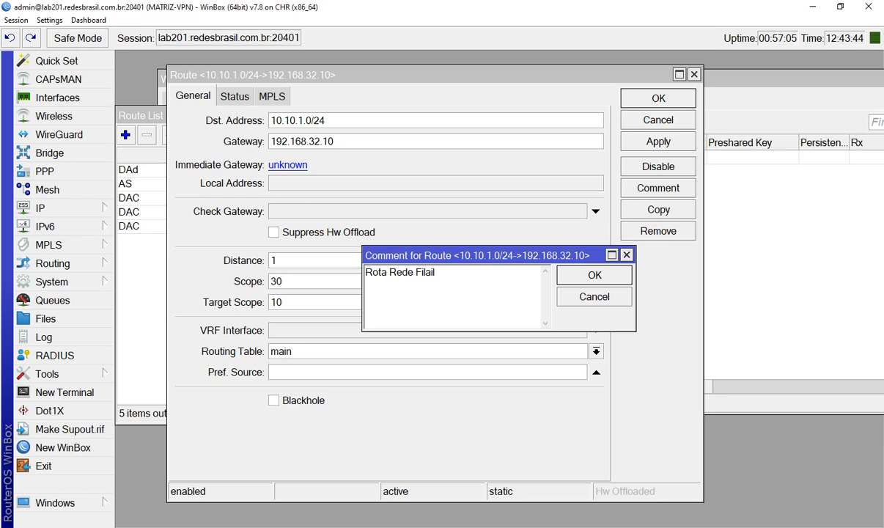
key(BackSpace)
key(BackSpace)
key(BackSpace)
text(ial)
click(607, 278)
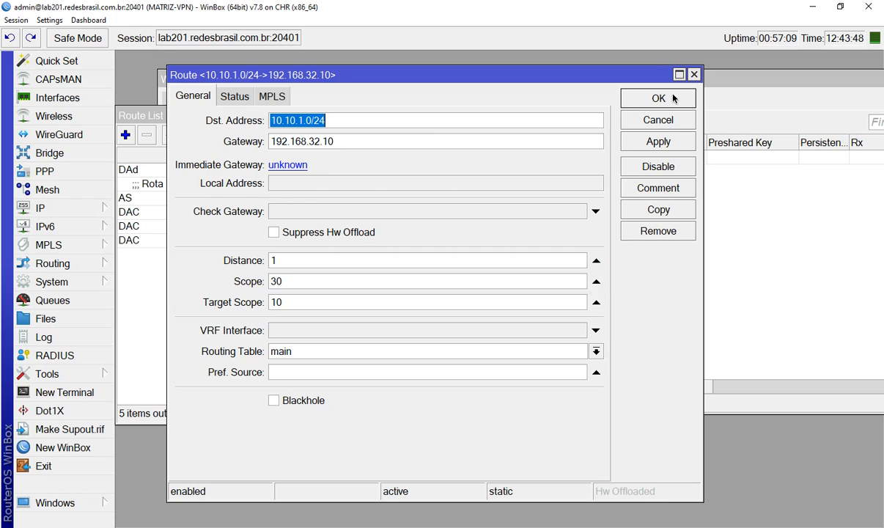
click(669, 95)
Ping 10.10.1.254 again from the SERVER-FILES terminal and recheck the 10.10.1.0/24 route in the MATRIZ-VPN route list.
click(213, 184)
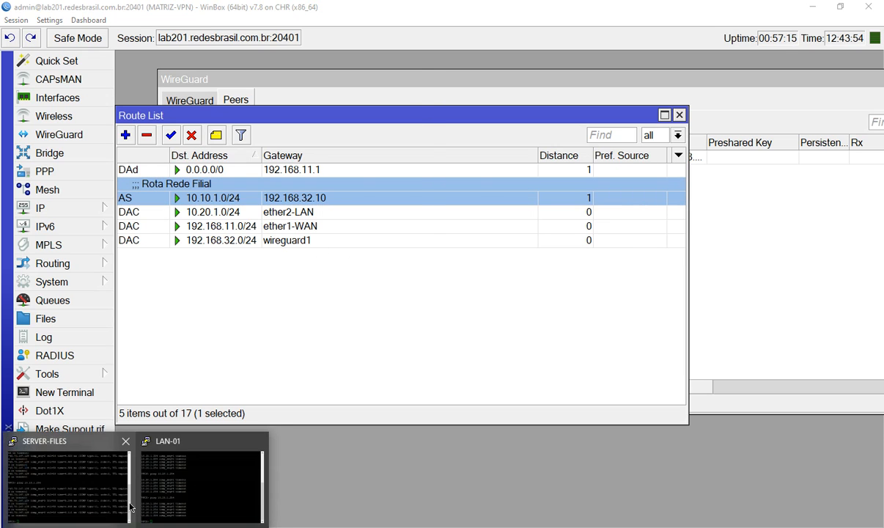
click(108, 469)
key(Up)
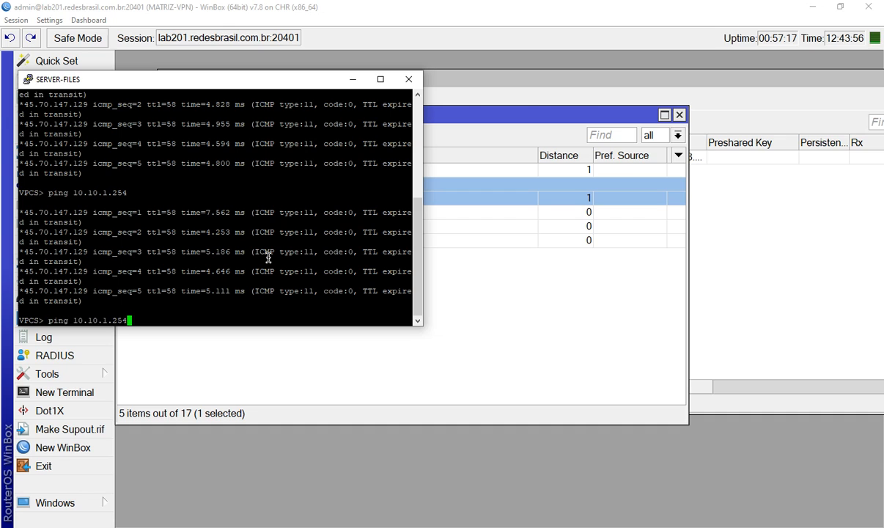
key(Return)
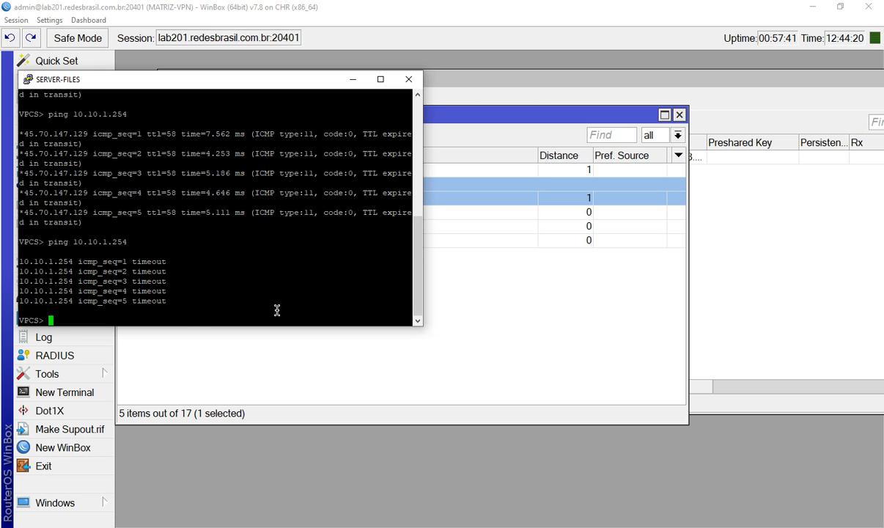
click(529, 258)
click(237, 199)
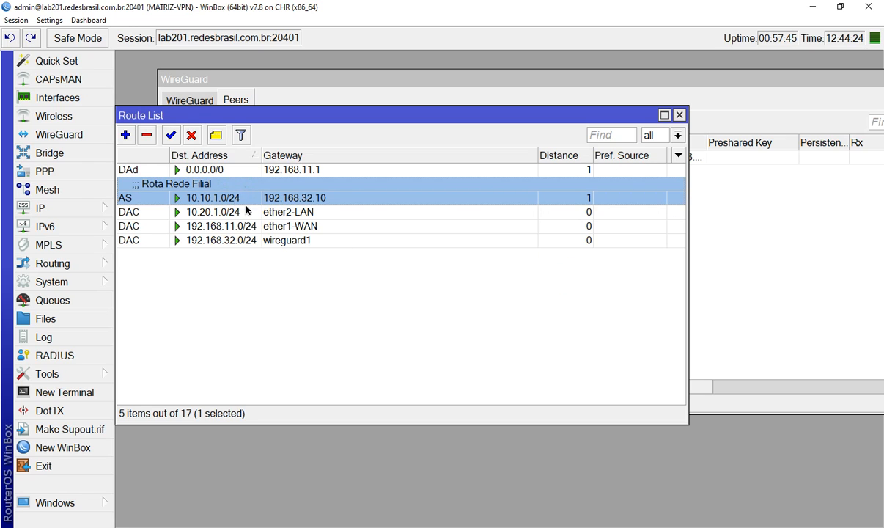
Switch to the FILIAL-01-CE WinBox session and replace its open Ping and WireGuard windows with the IP route list.
click(76, 526)
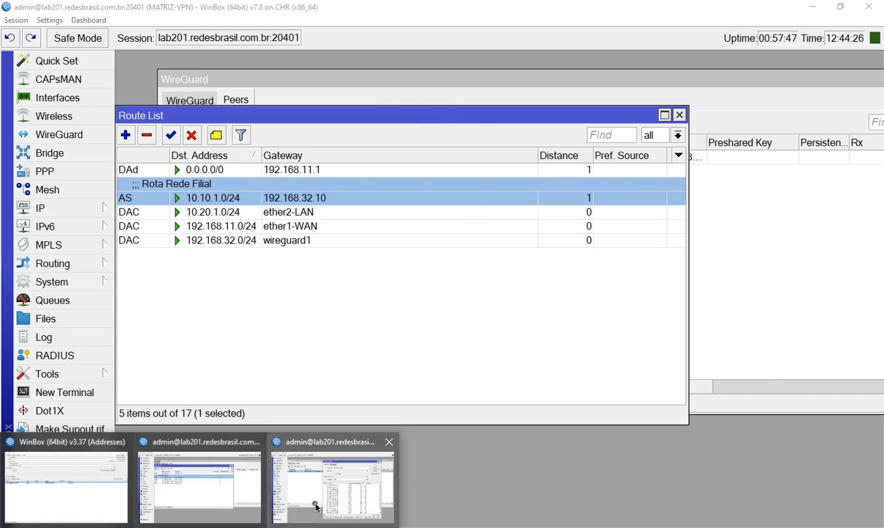
click(326, 483)
click(783, 84)
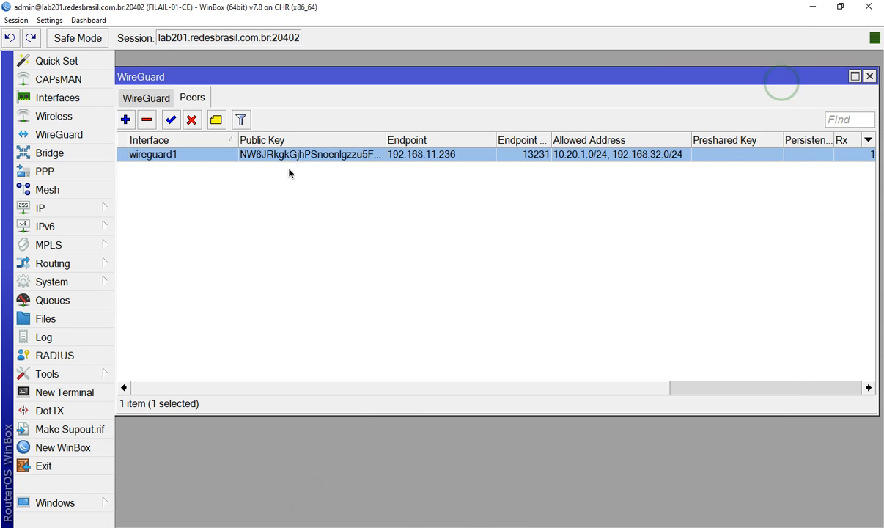
click(868, 78)
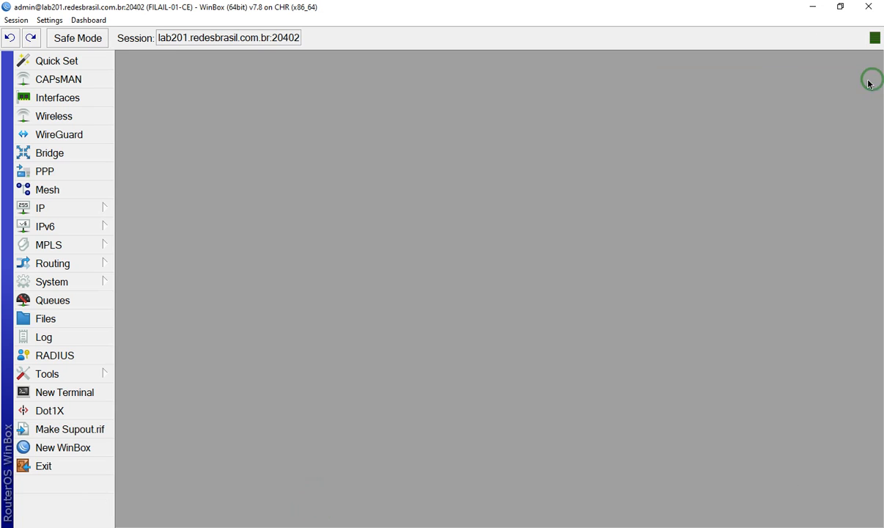
click(54, 209)
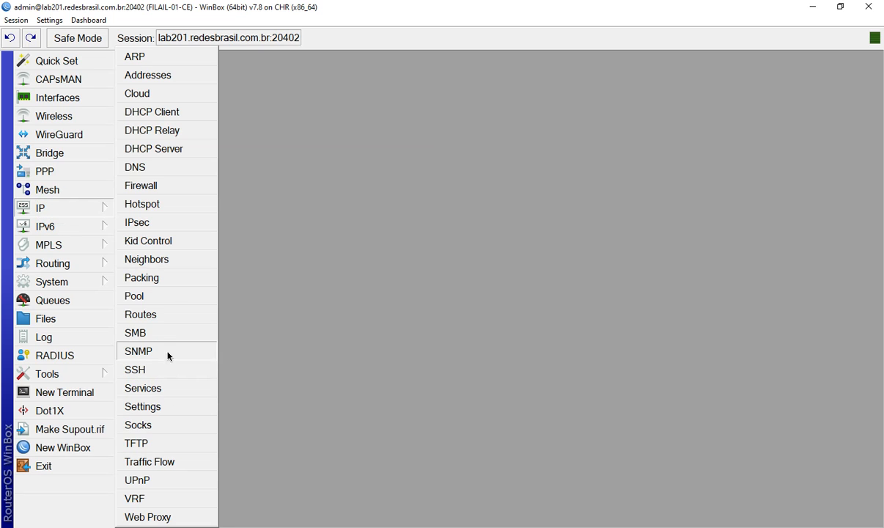
click(168, 315)
drag(377, 230, 296, 114)
click(346, 130)
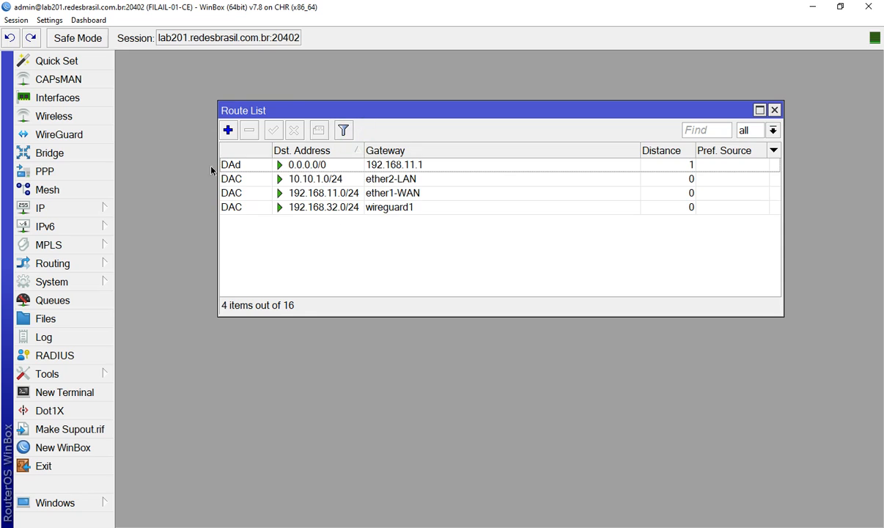
Start a new route on the branch router with destination address 10.20.1.0/24.
click(228, 129)
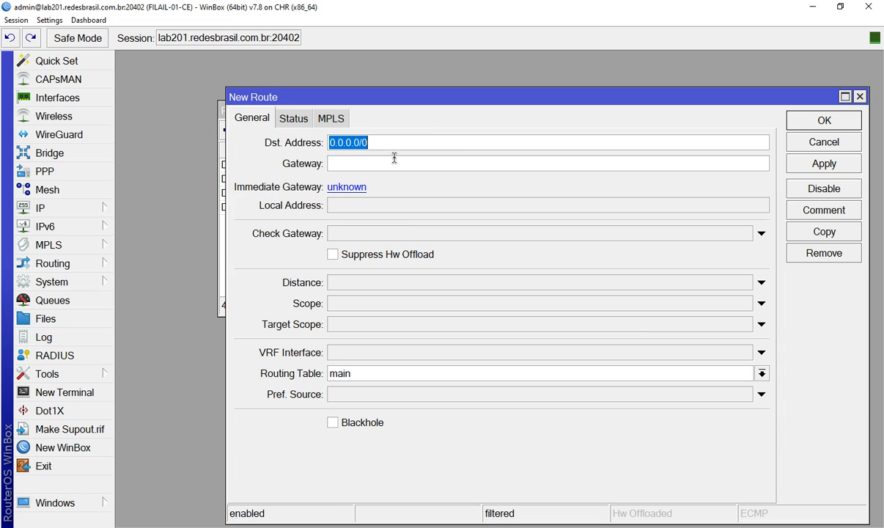
text(10.20.1)
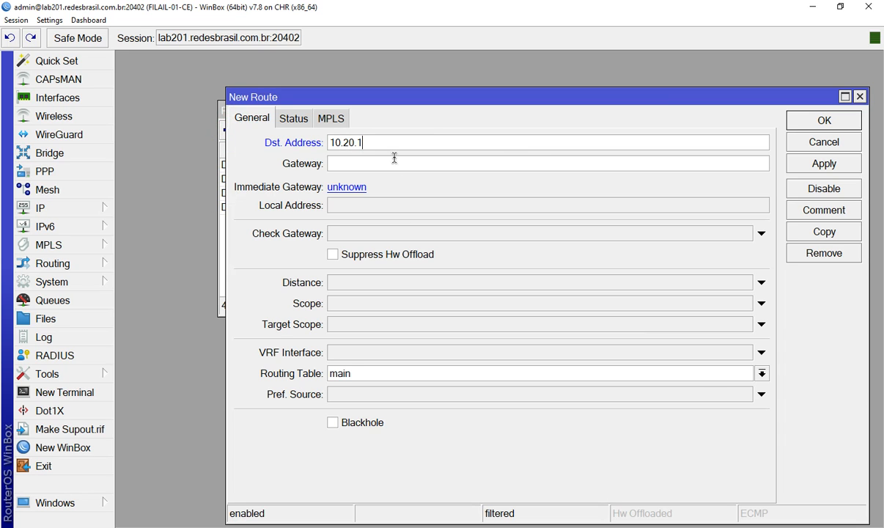
text(.0/24)
Check the SERVER-FILES network address in the EVE topology in the browser and return to the FILIAL-01-CE WinBox session.
click(223, 526)
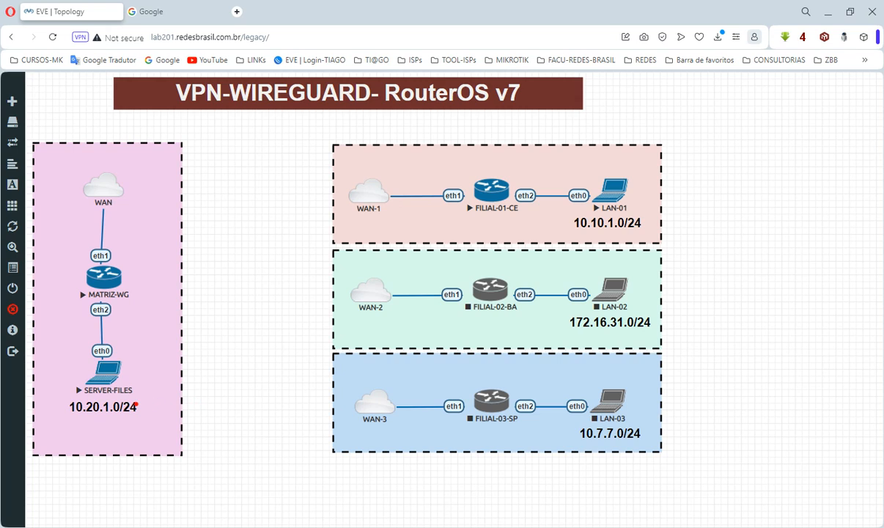
drag(223, 356, 143, 400)
drag(37, 396, 162, 423)
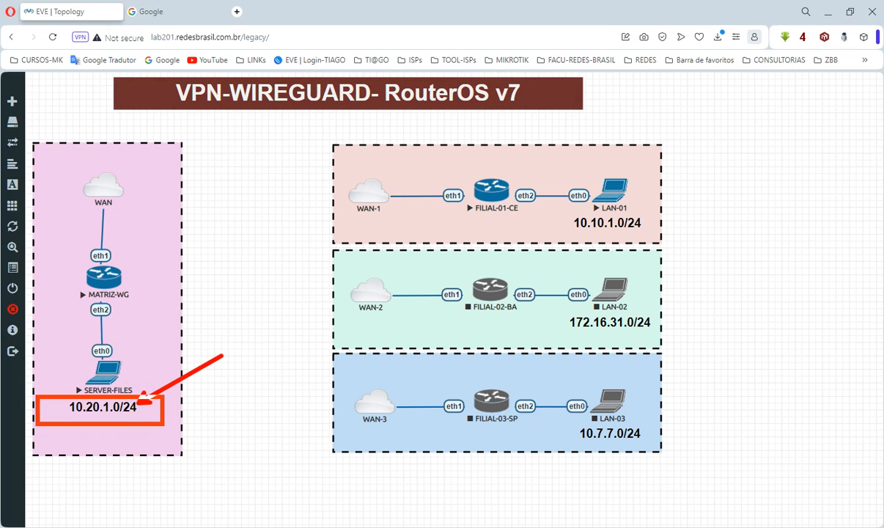
key(Escape)
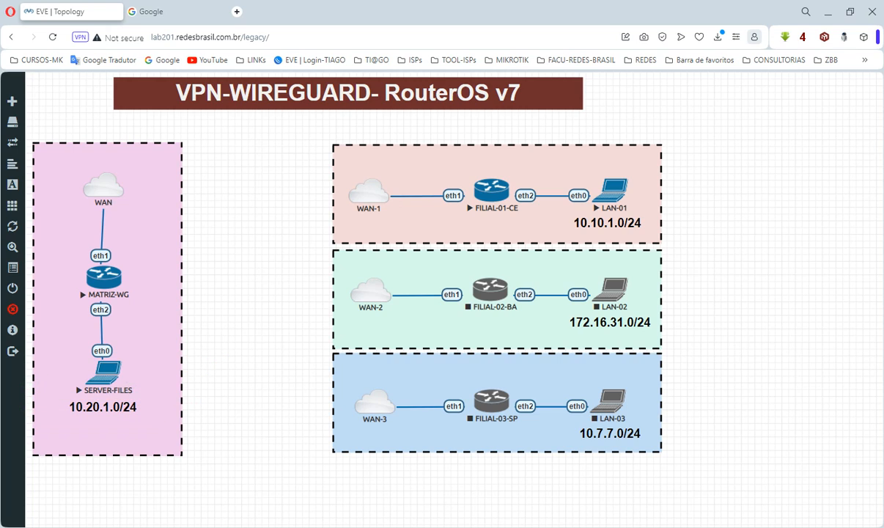
click(339, 468)
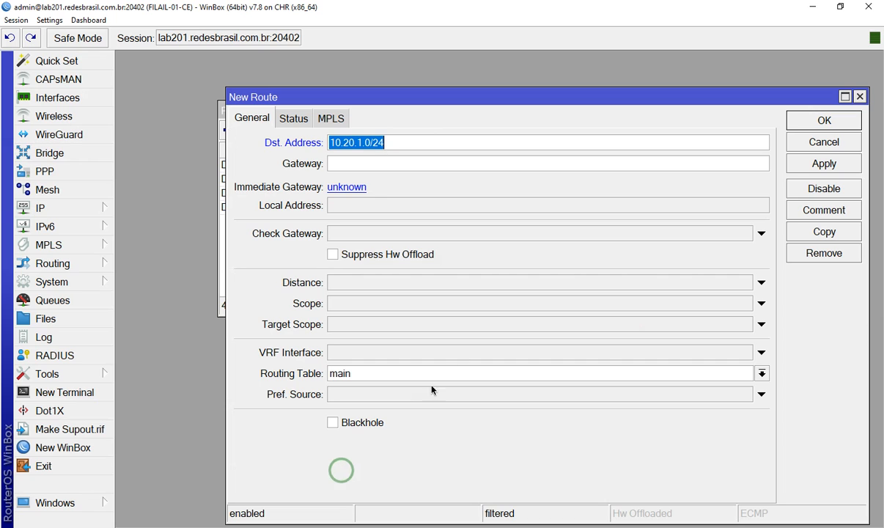
Finish the 10.20.1.0/24 branch route with gateway 192.168.32.254 and comment Rota Rede Matriz, save it and close the route list.
click(362, 166)
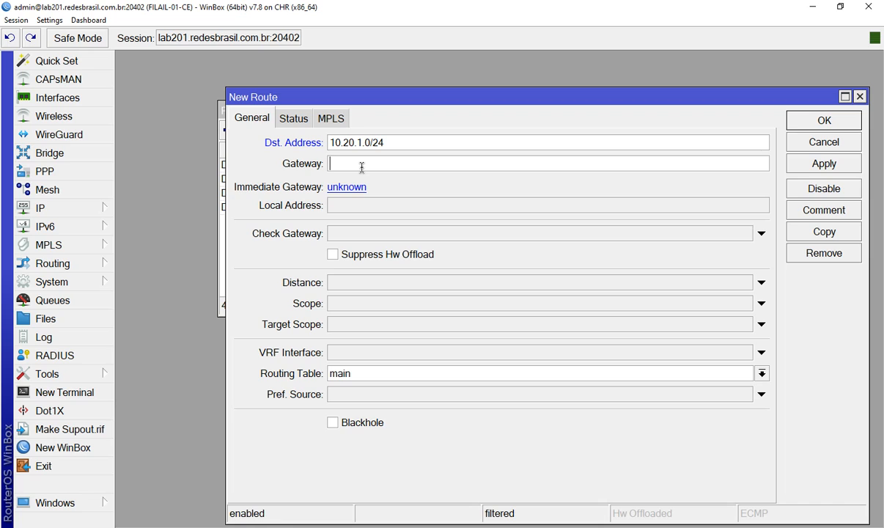
text(192.168.32.254)
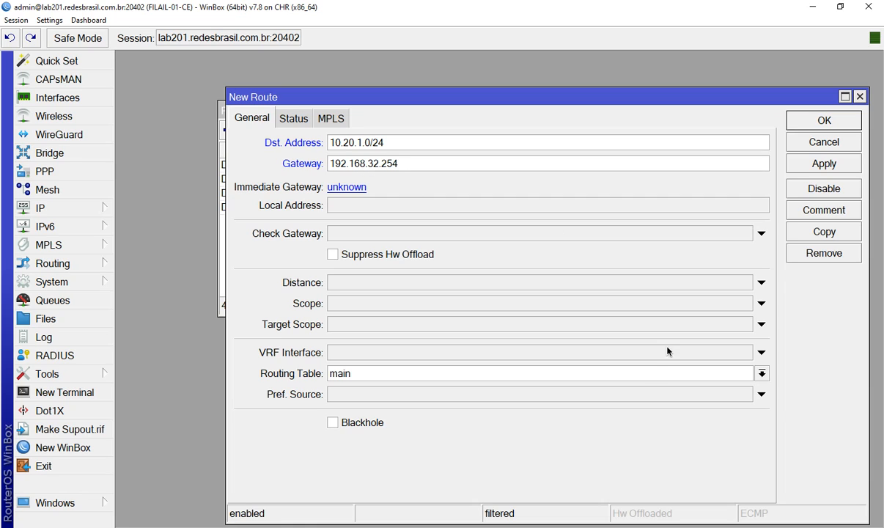
click(813, 213)
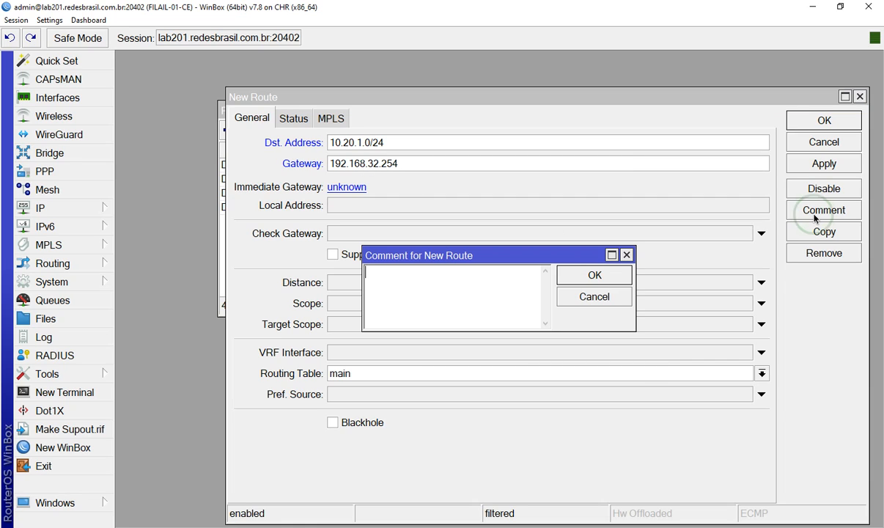
text(Rota Reded)
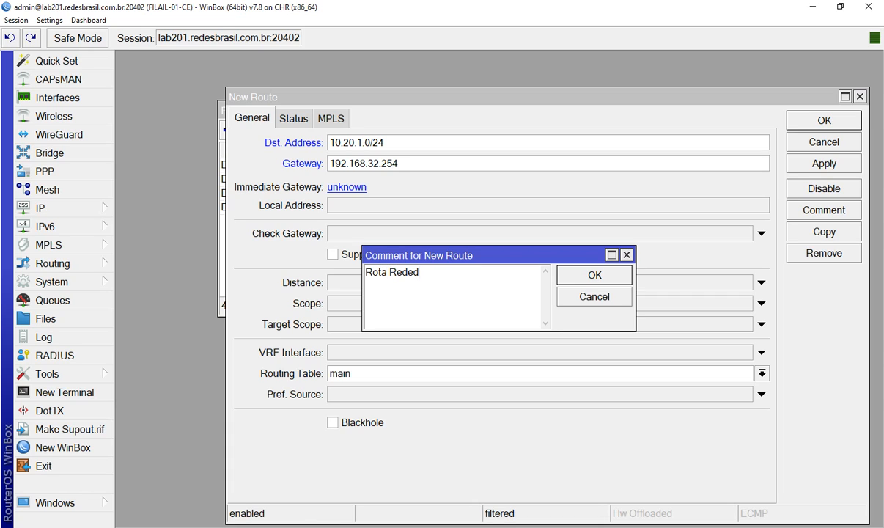
key(BackSpace)
text(Matriz)
click(590, 273)
click(822, 122)
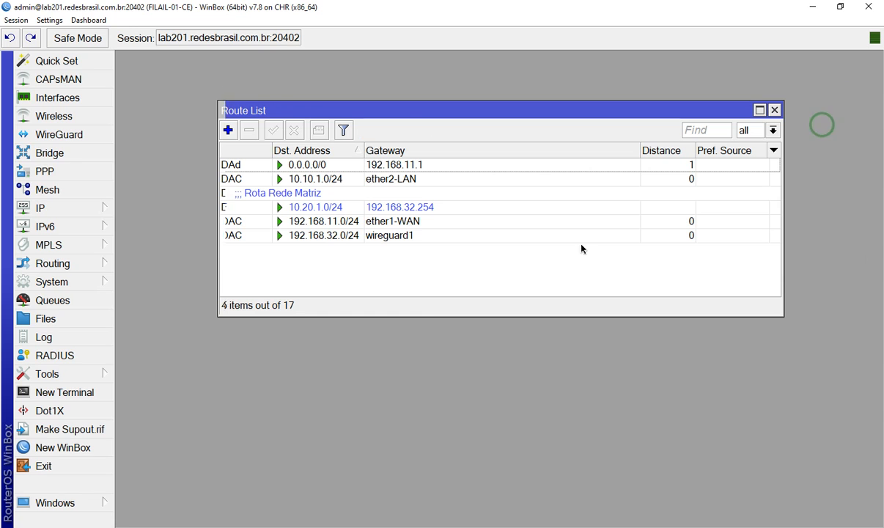
click(316, 208)
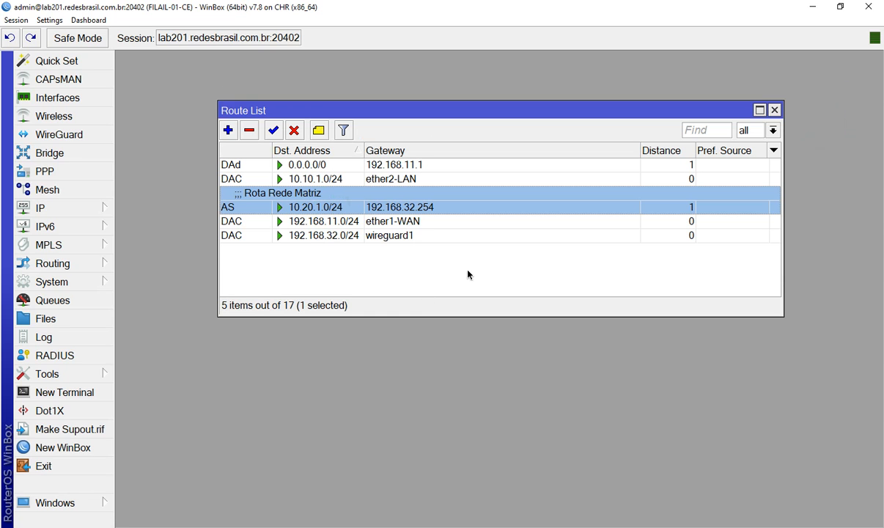
click(773, 112)
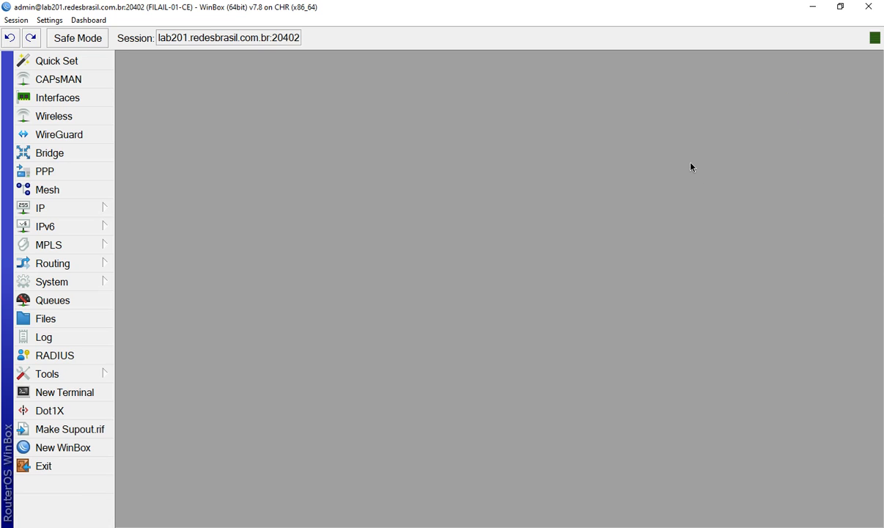
Bring up the LAN-01 and SERVER-FILES terminals and ping 10.10.1.254 from SERVER-FILES.
mouse_move(148, 498)
click(191, 487)
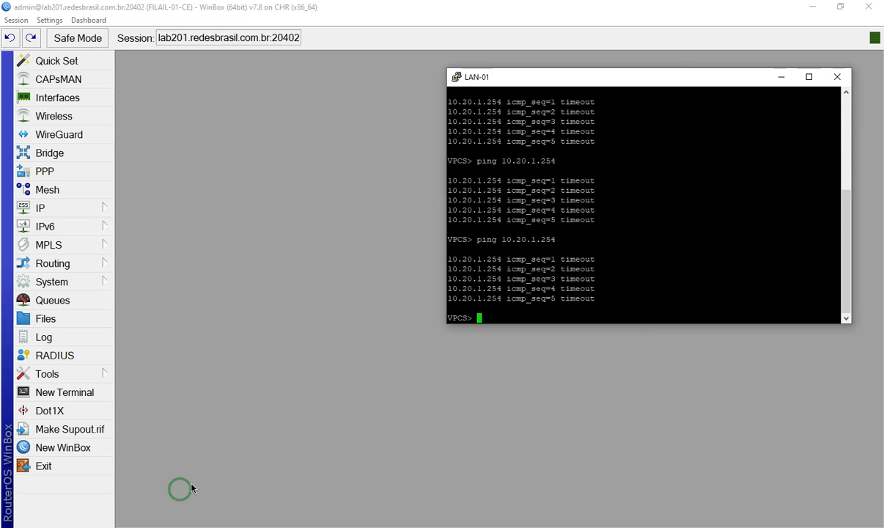
click(114, 478)
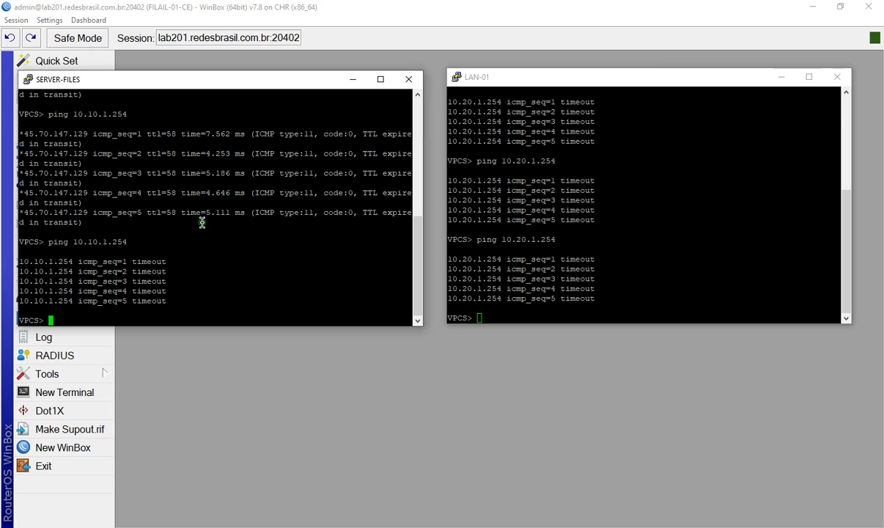
key(Up)
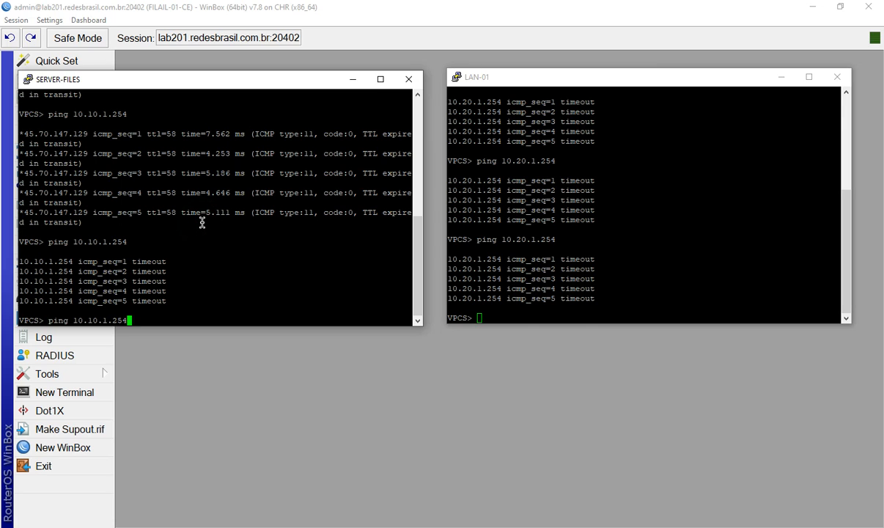
key(Return)
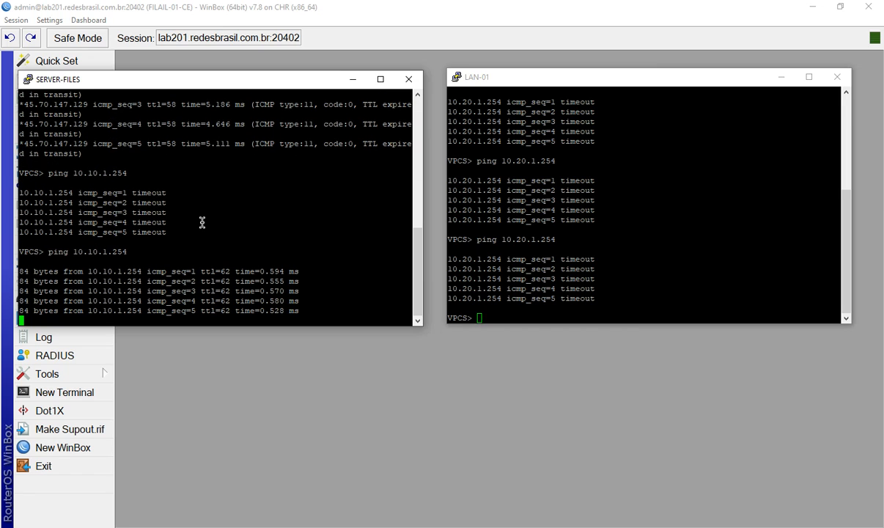
Ping 10.20.1.254 from the LAN-01 terminal.
click(670, 200)
key(Up)
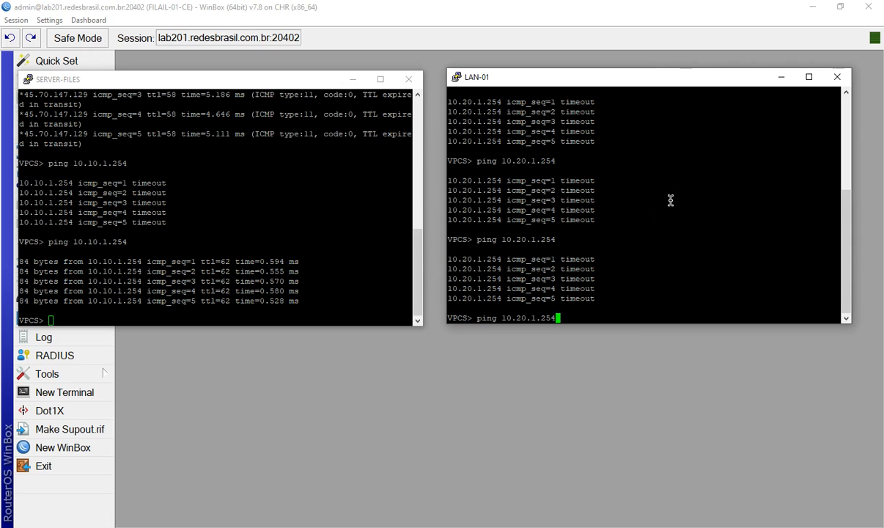
key(Return)
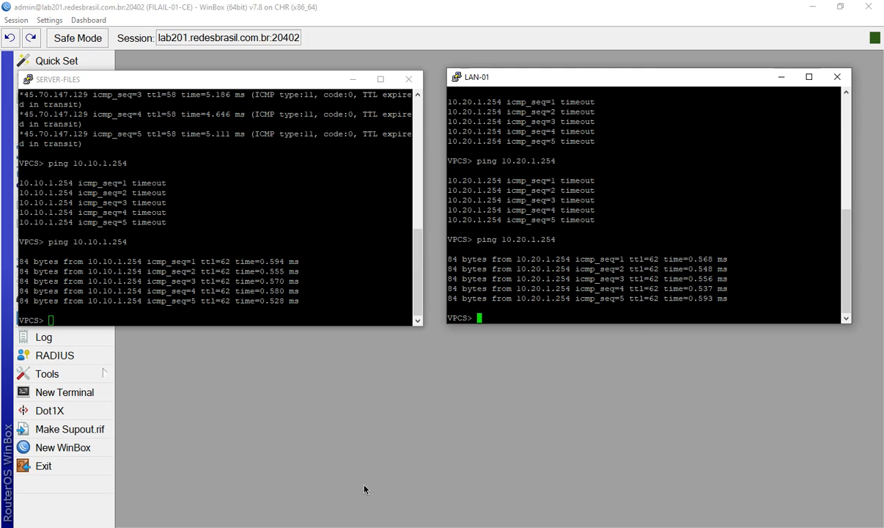
Switch to the EVE topology in the browser and trace the VPN path between SERVER-FILES and LAN-01 with temporary markings.
click(247, 525)
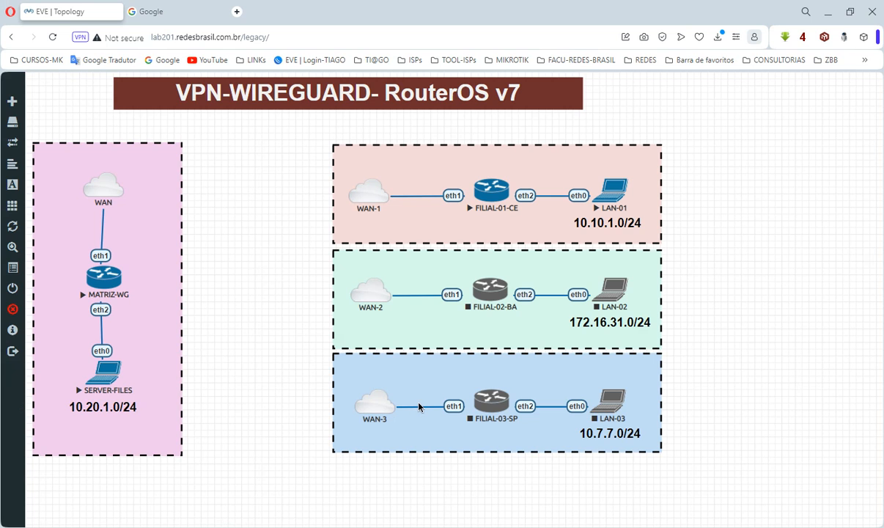
mouse_move(540, 177)
mouse_down()
mouse_move(551, 167)
mouse_move(649, 194)
mouse_move(586, 167)
mouse_move(556, 199)
mouse_move(680, 220)
mouse_move(649, 163)
mouse_up()
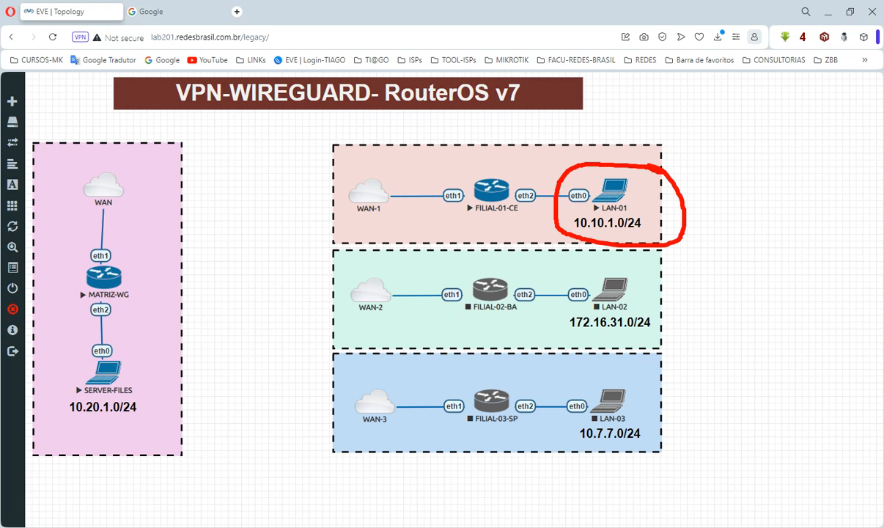
mouse_move(163, 362)
mouse_down()
mouse_move(57, 353)
mouse_move(145, 443)
mouse_move(163, 358)
mouse_up()
mouse_move(149, 411)
mouse_down()
mouse_move(216, 428)
mouse_move(671, 483)
mouse_move(651, 214)
mouse_up()
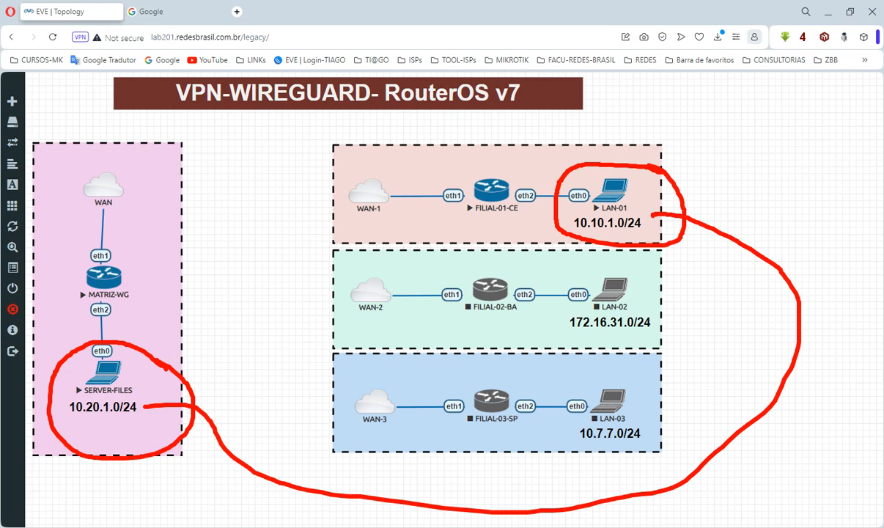
drag(253, 113, 277, 196)
drag(195, 113, 228, 197)
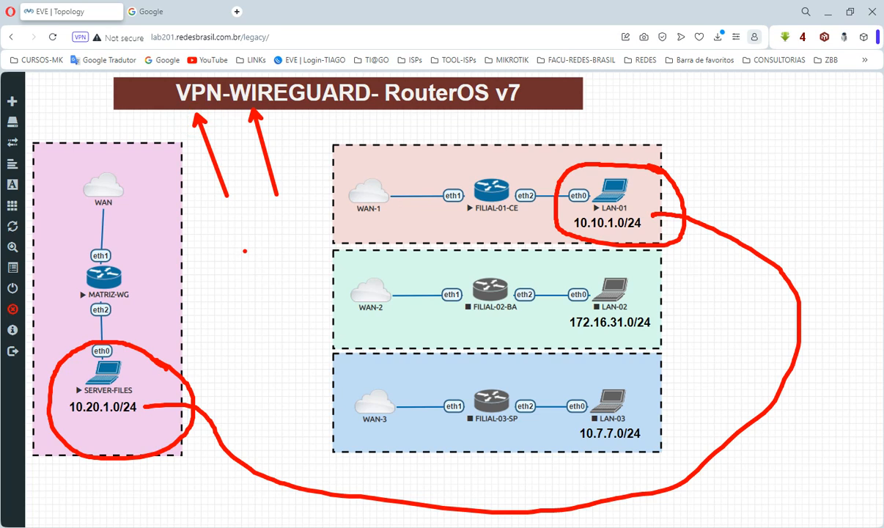
key(Escape)
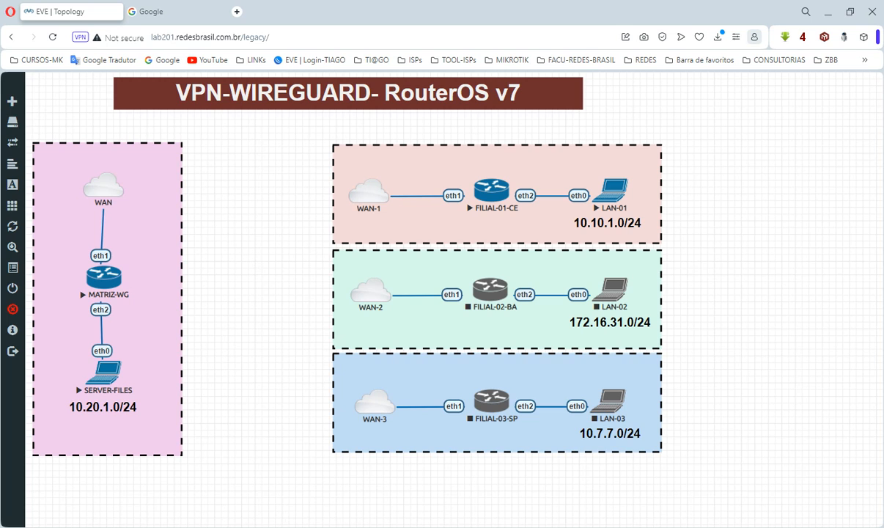
Switch to the MATRIZ-VPN WinBox session and close its route list to expose the WireGuard peers.
mouse_move(230, 504)
click(227, 484)
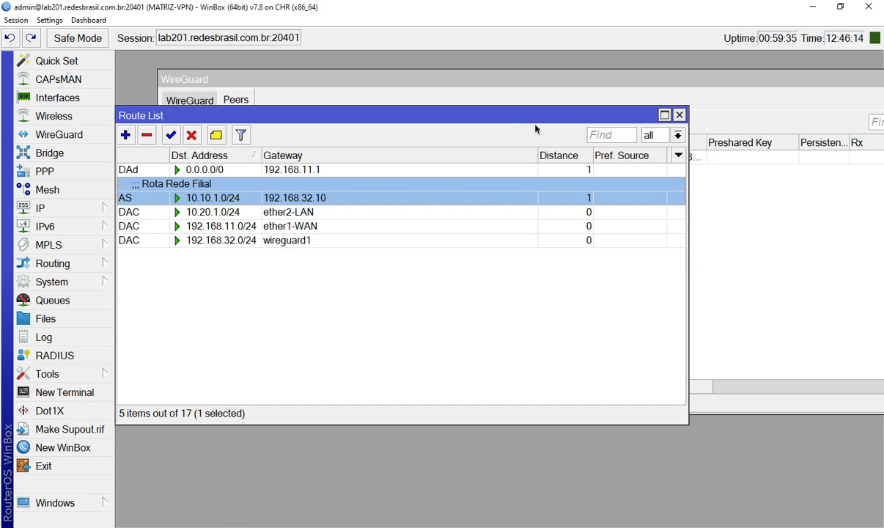
drag(501, 171, 580, 118)
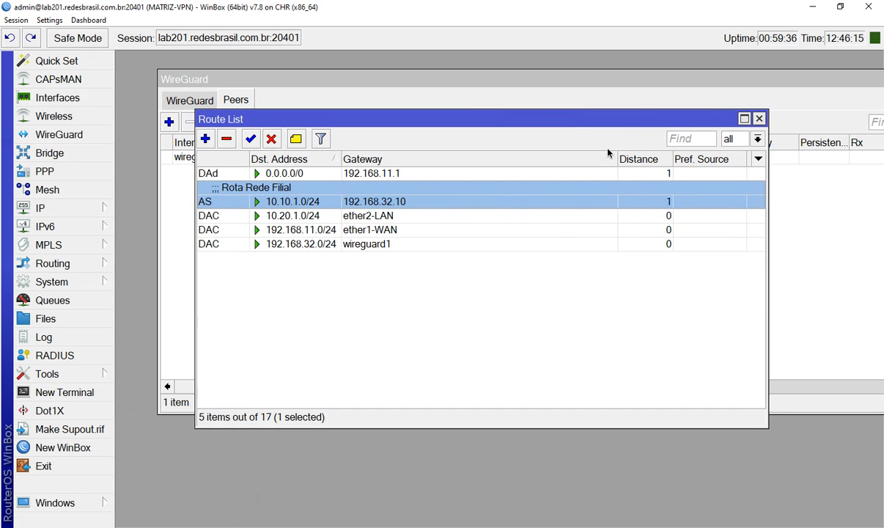
click(759, 119)
double_click(296, 157)
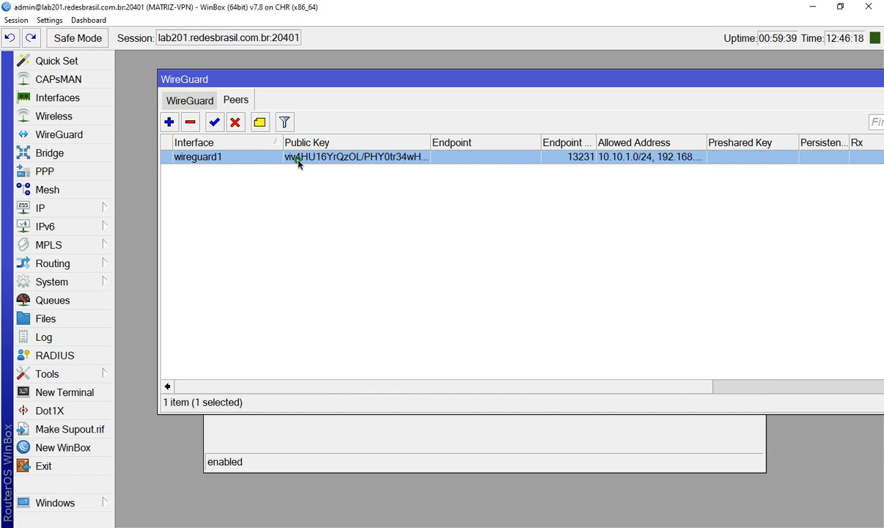
click(659, 256)
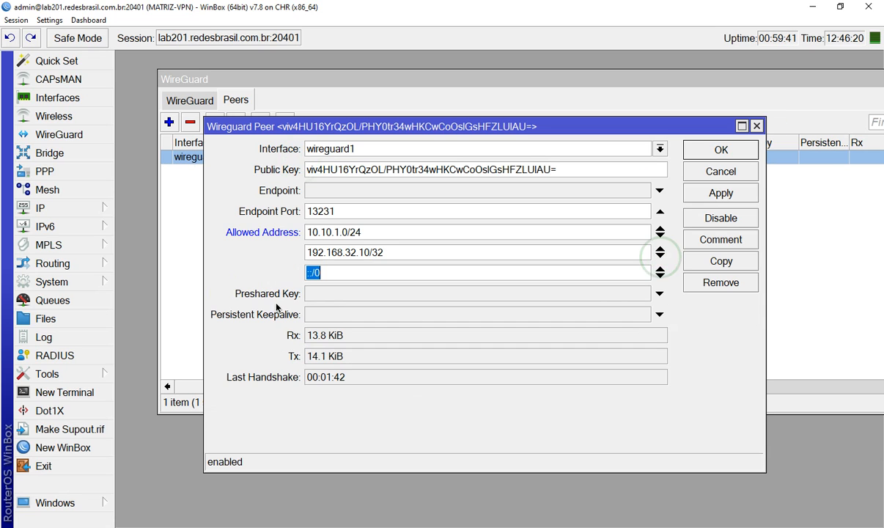
click(659, 249)
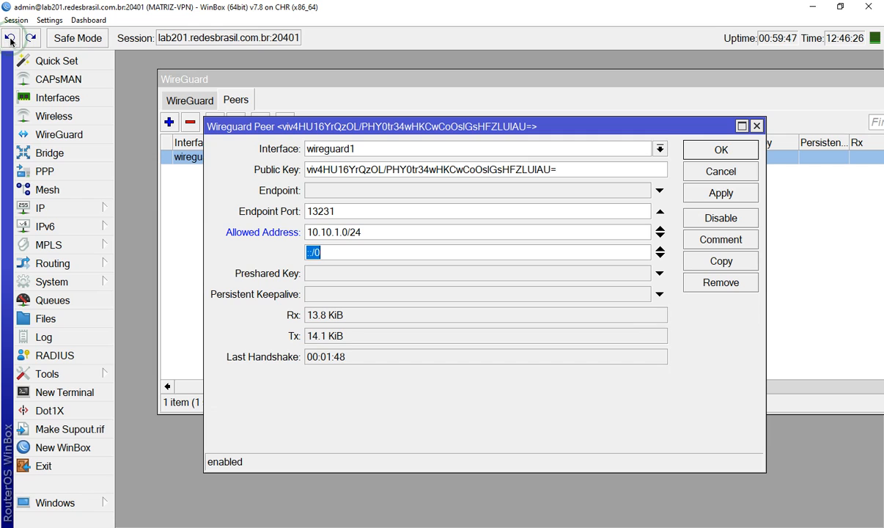
click(708, 173)
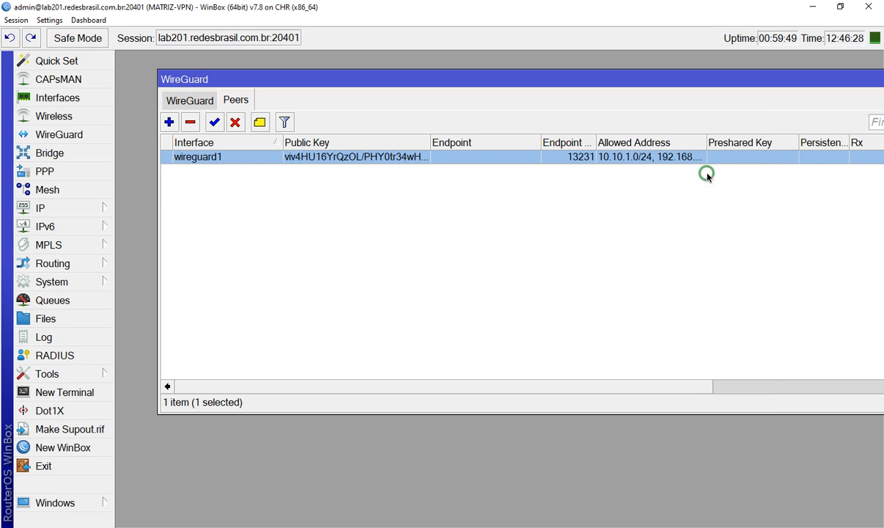
Reopen the wireguard1 peer and try adding an extra allowed address entry, removing it again.
double_click(306, 157)
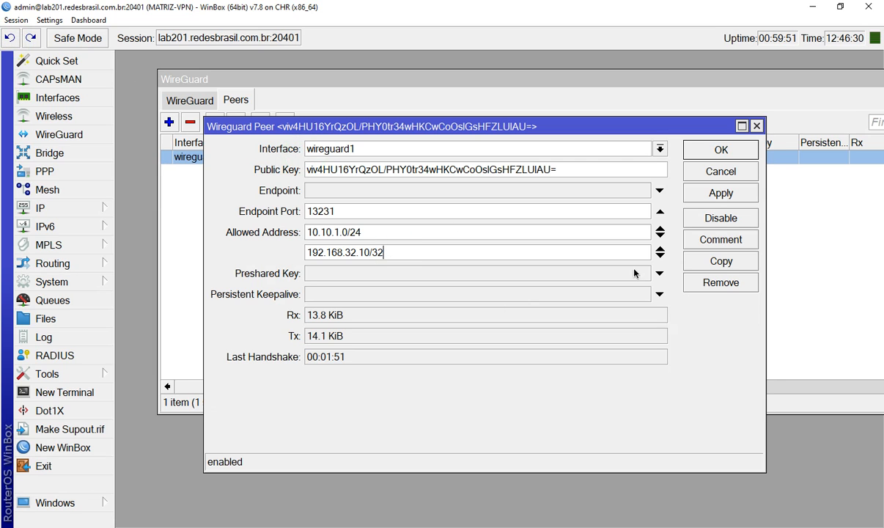
click(659, 255)
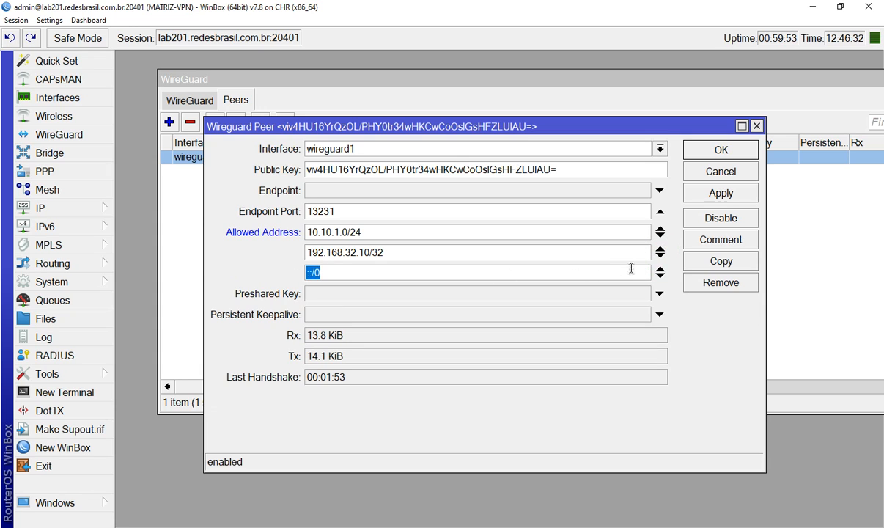
click(659, 268)
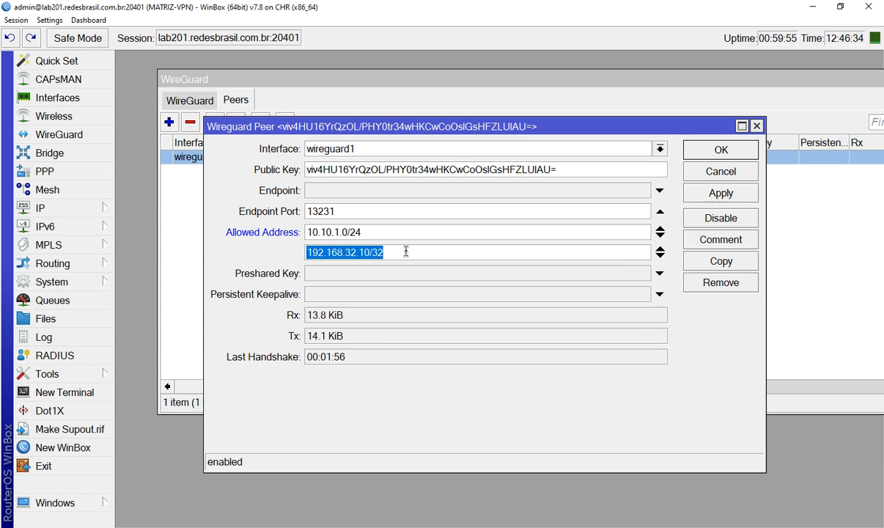
Reopen the MATRIZ-VPN route list below the peer's allowed addresses, and undo and redo the last route change.
click(64, 209)
click(165, 311)
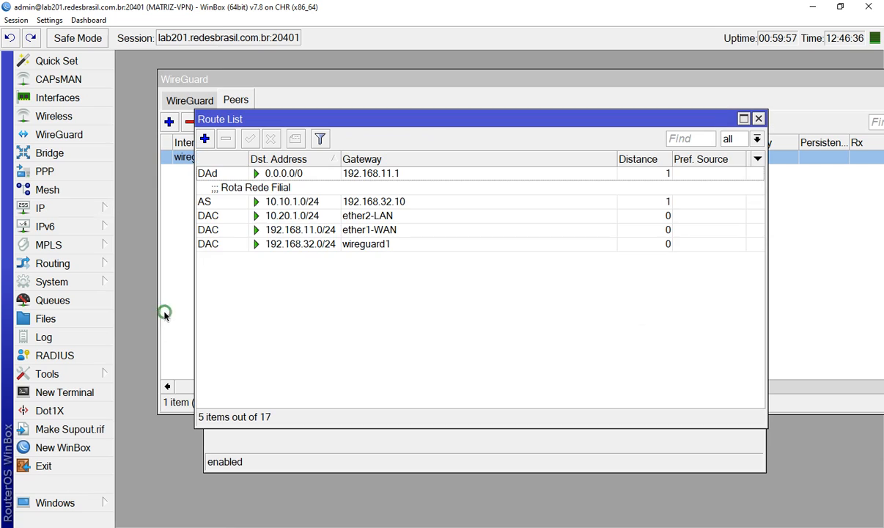
click(277, 199)
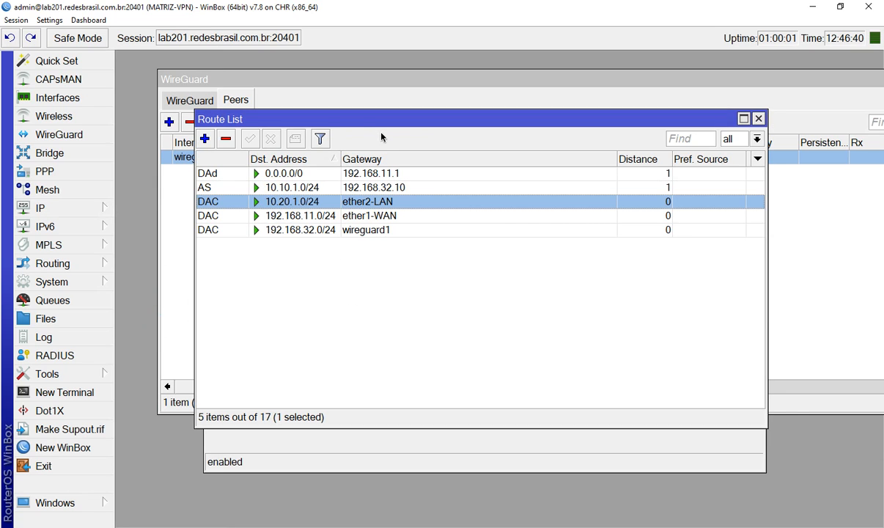
drag(305, 122, 375, 310)
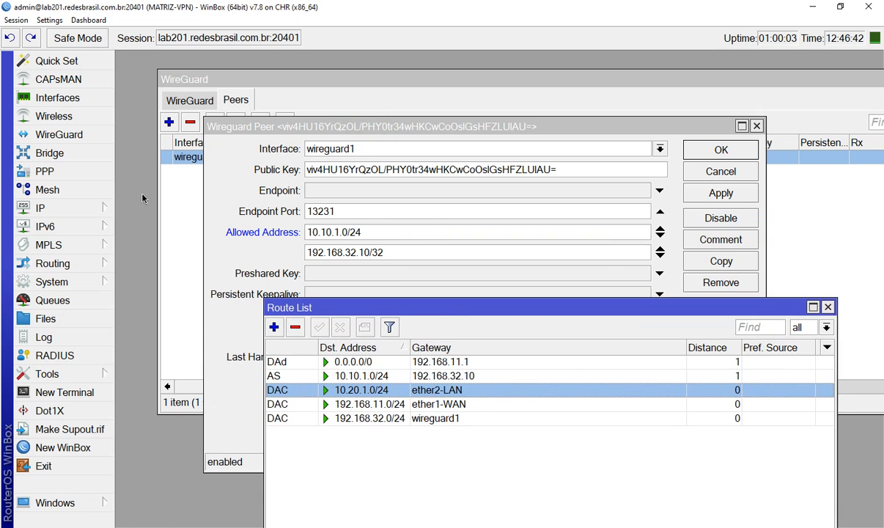
click(11, 38)
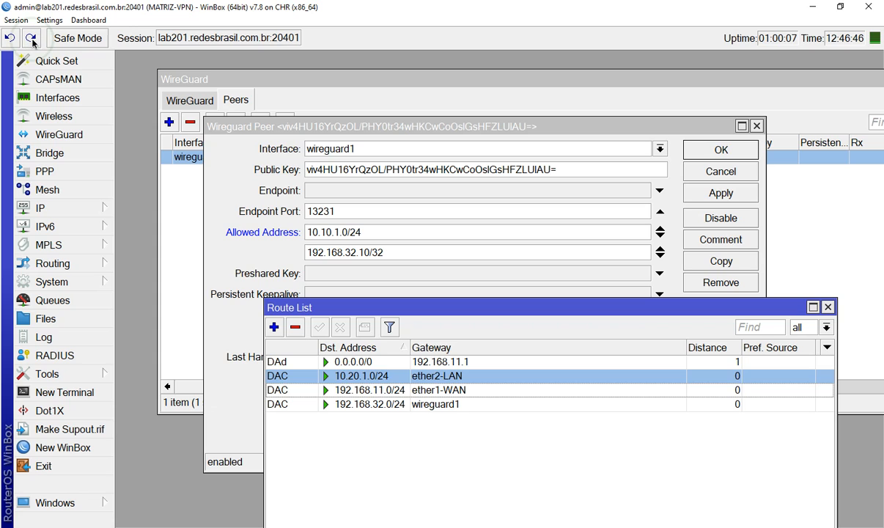
click(30, 39)
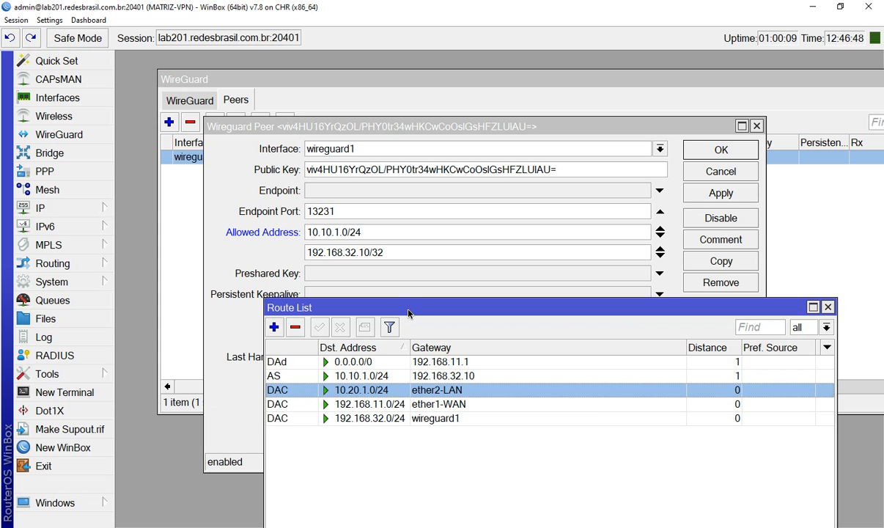
Examine the details of the 10.20.1.0/24 route on ether2-LAN, close them and reposition the route list.
double_click(437, 393)
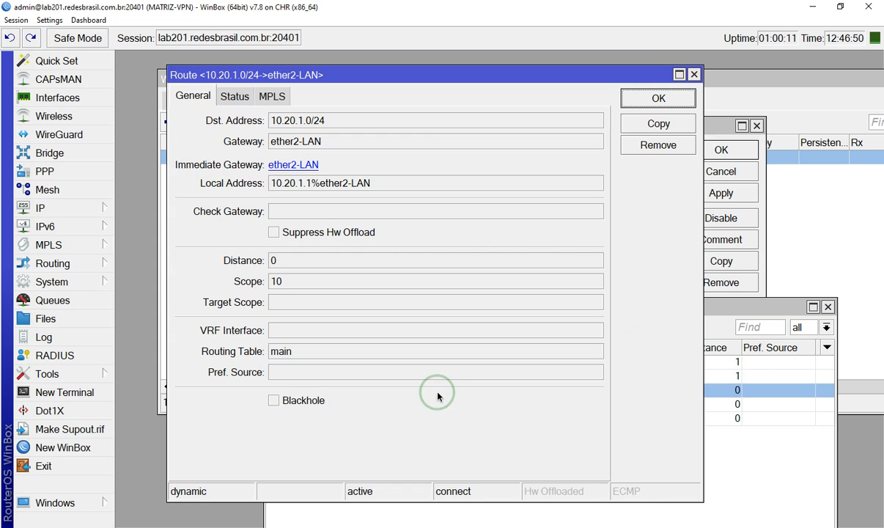
click(693, 74)
drag(480, 308, 451, 211)
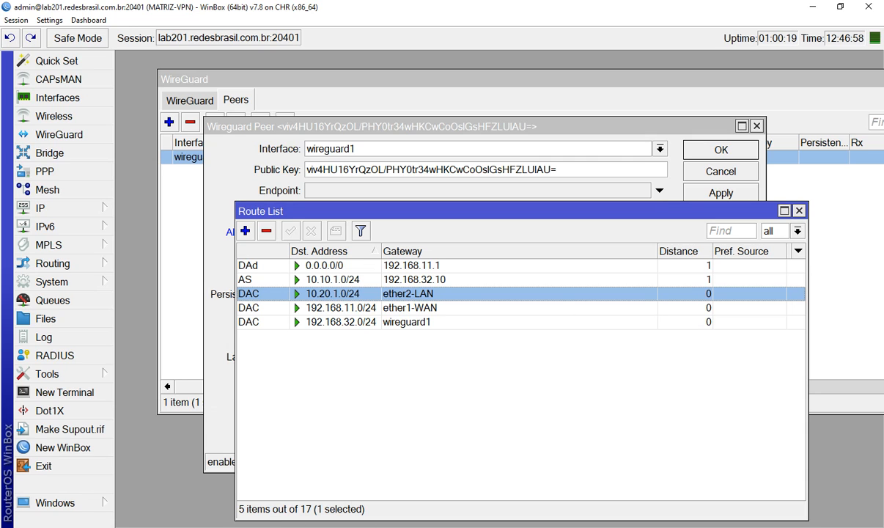
Repeat the ping to 10.20.1.254 from the LAN-01 console and the ping to 10.10.1.254 from the SERVER-FILES console.
click(136, 526)
click(201, 501)
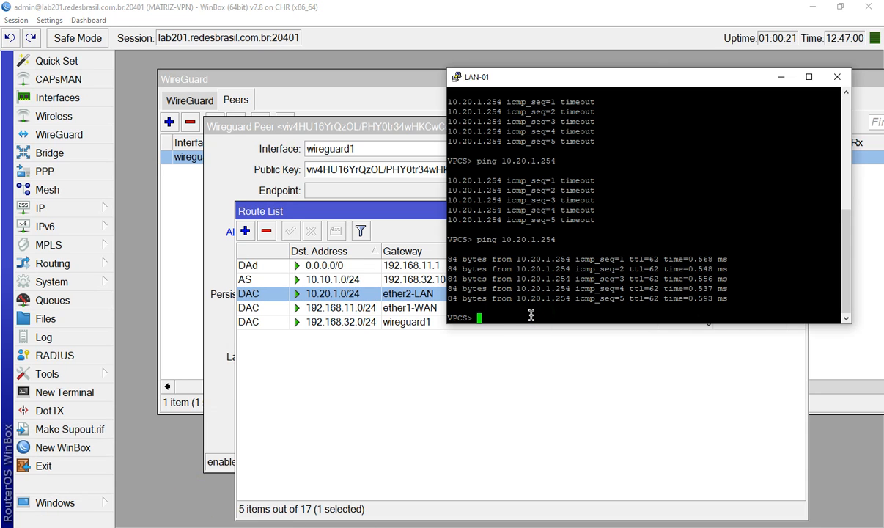
key(Up)
key(Return)
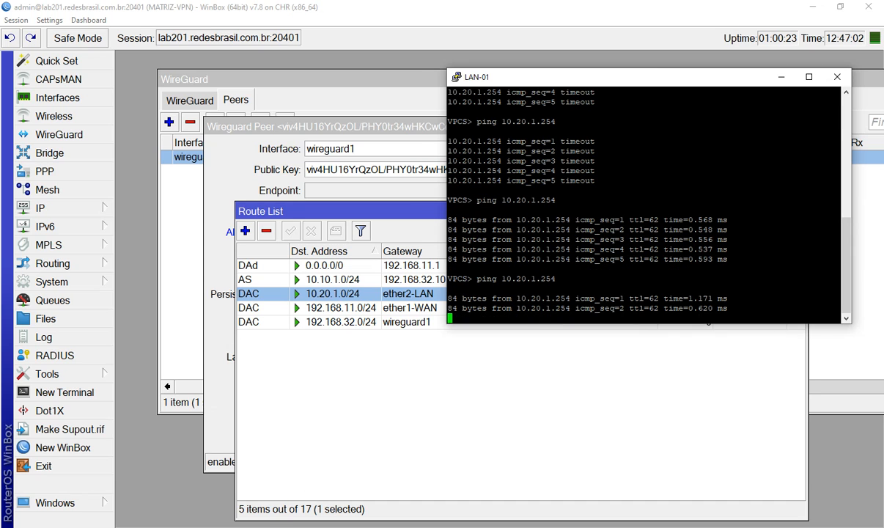
click(102, 456)
key(Up)
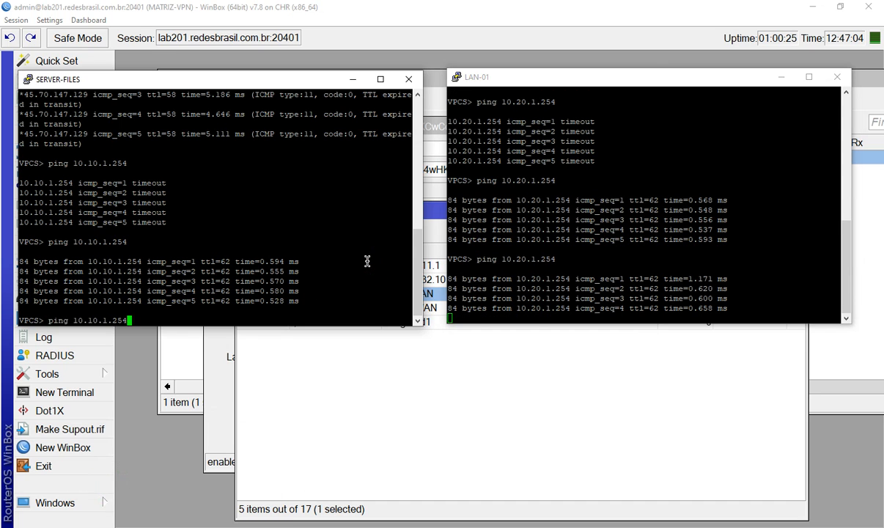
key(Return)
Return to the MATRIZ-VPN WinBox session and close its route list and the wireguard1 peer details.
click(491, 449)
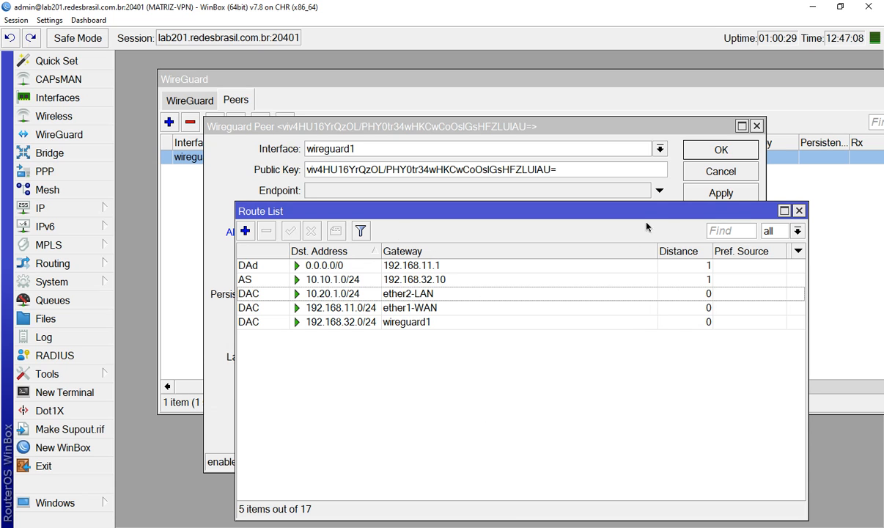
drag(641, 213, 674, 341)
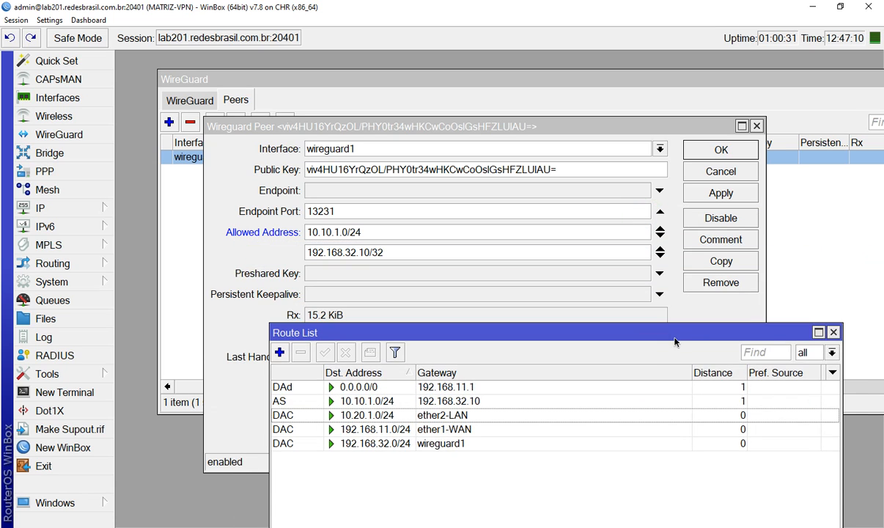
click(832, 331)
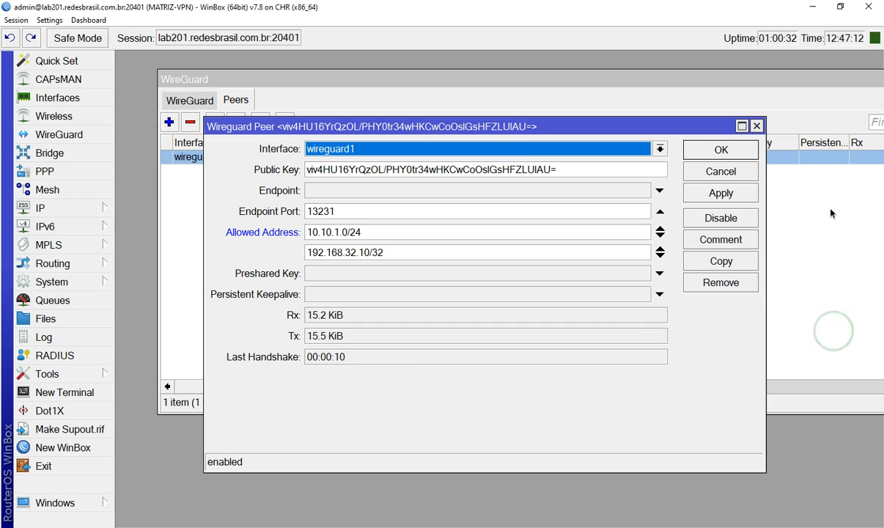
click(756, 126)
Open the MATRIZ-VPN IP address list and place it below the WireGuard peer entry to compare the addresses.
click(84, 204)
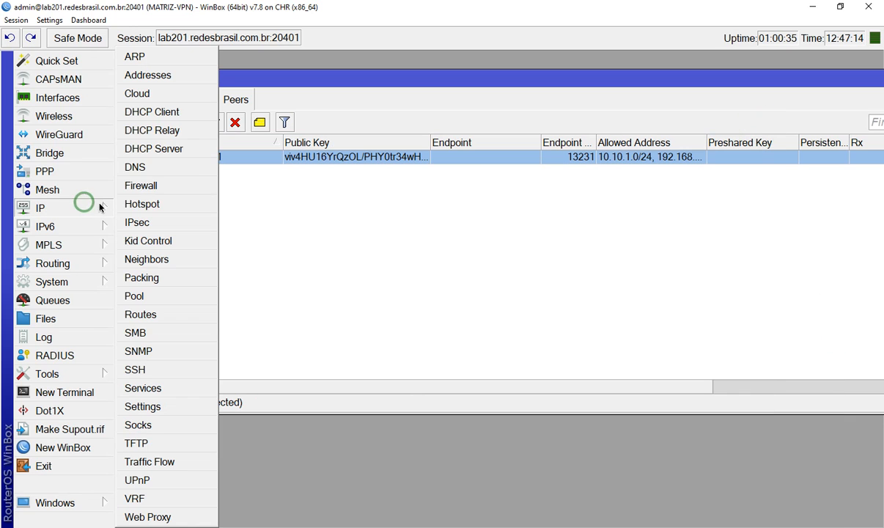
click(167, 76)
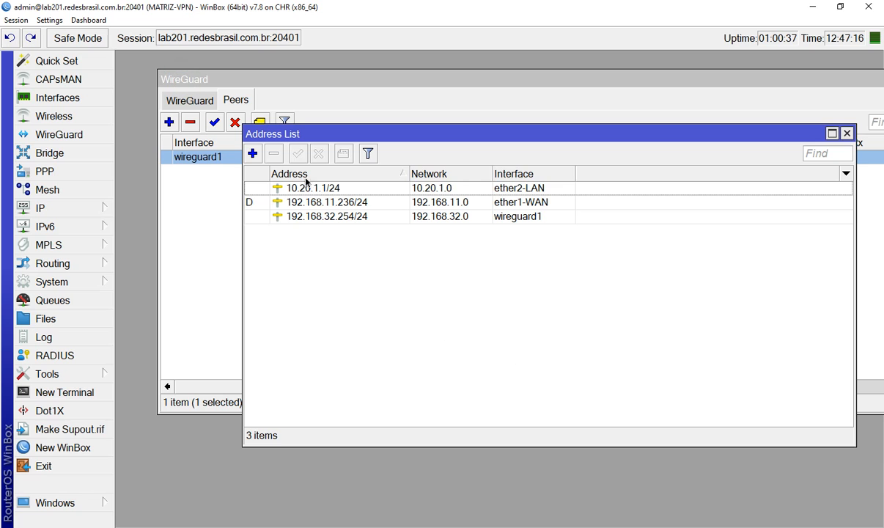
drag(305, 136, 252, 245)
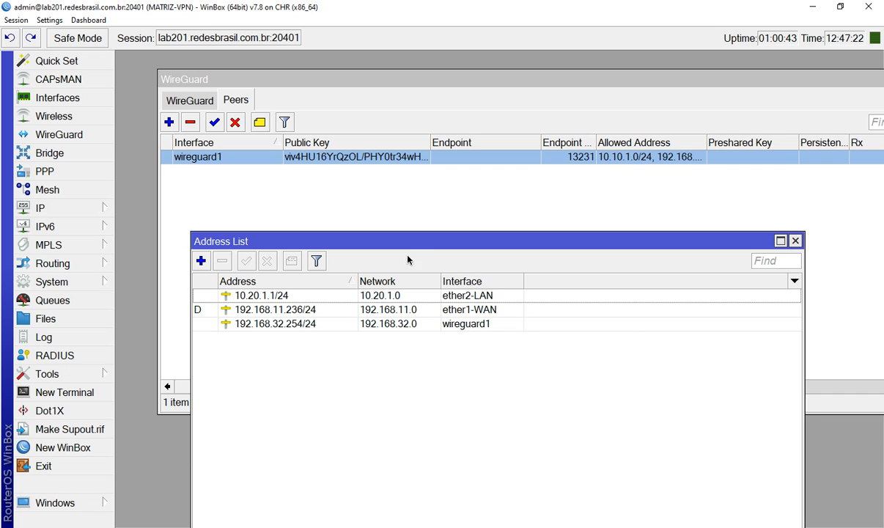
drag(410, 240, 421, 196)
Close all open windows in the MATRIZ-VPN session and exit WinBox.
click(16, 20)
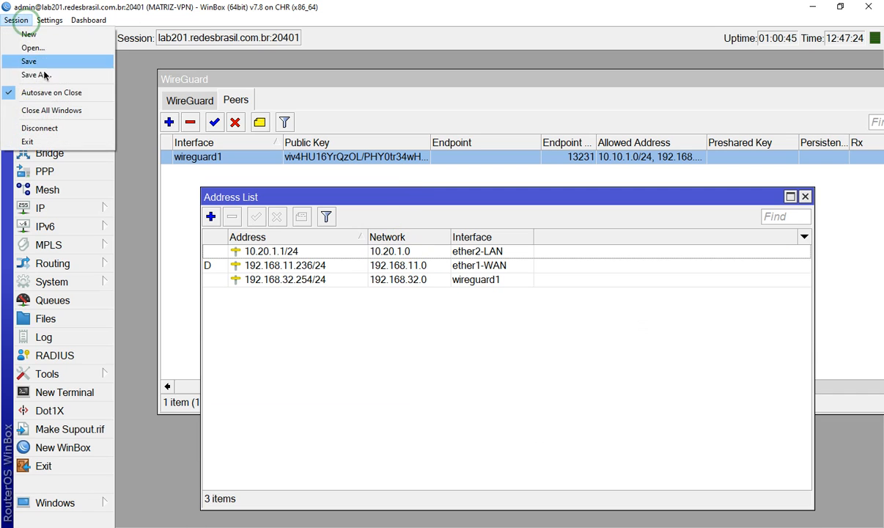
click(48, 111)
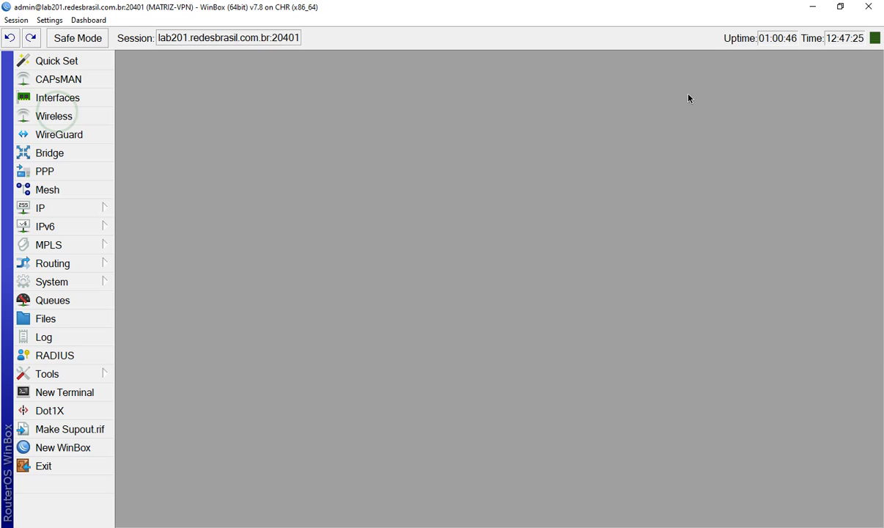
click(864, 5)
Close the SERVER-FILES and LAN-01 PuTTY consoles, confirming the exit where asked.
click(408, 78)
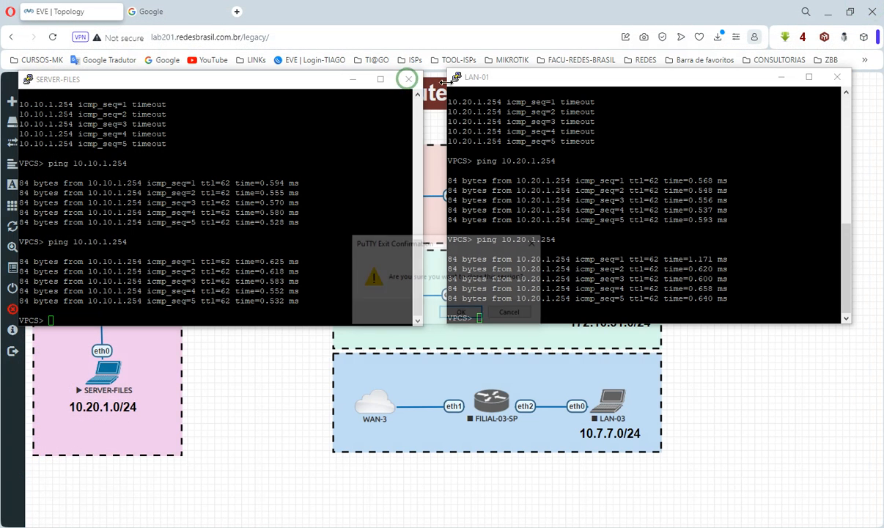
click(461, 311)
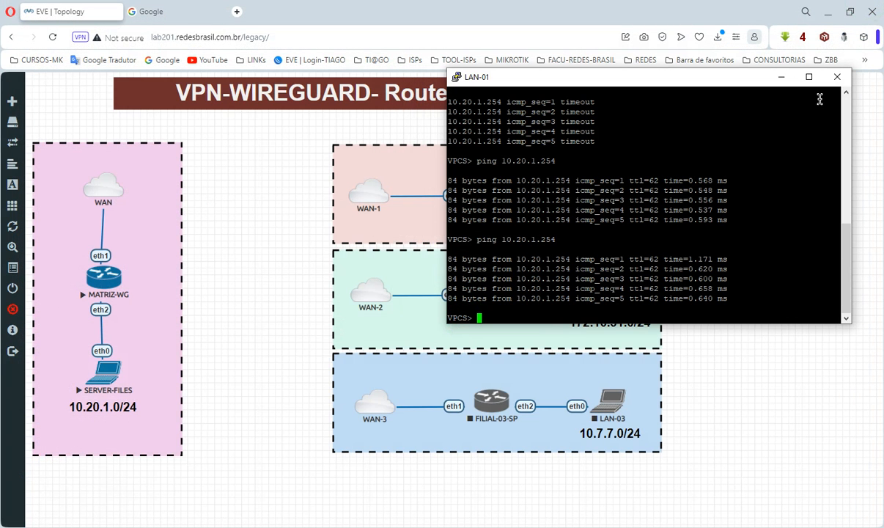
click(837, 76)
Switch to the PowerPoint presentation, start the slide show from the Passo-a-Passo slide and advance to the Considerações no Firewall slide.
key(alt+Tab)
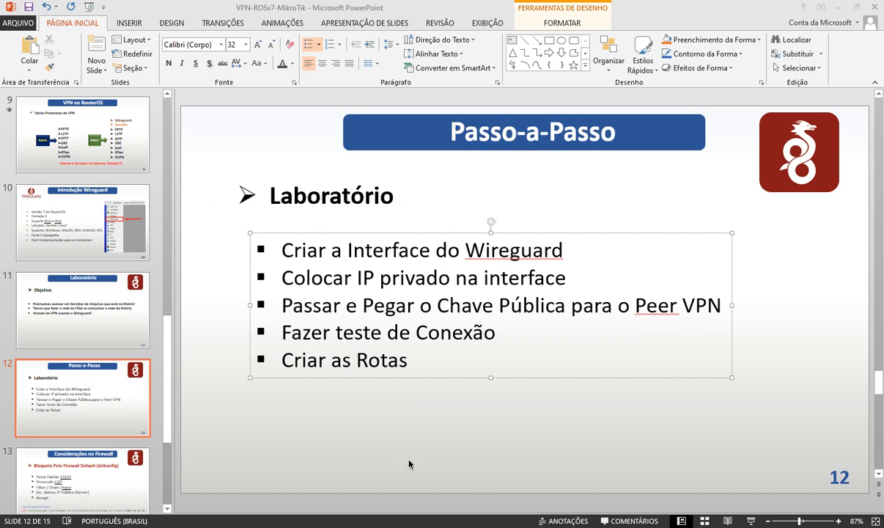
click(381, 447)
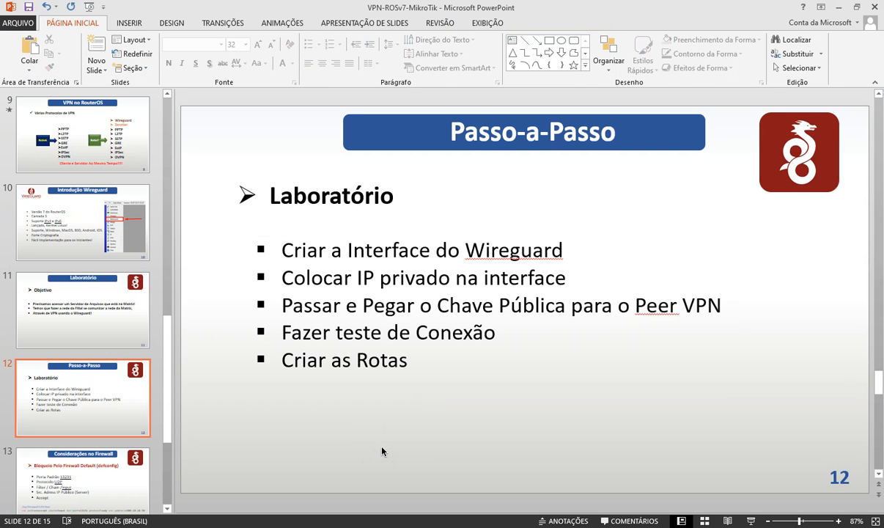
key(shift+F5)
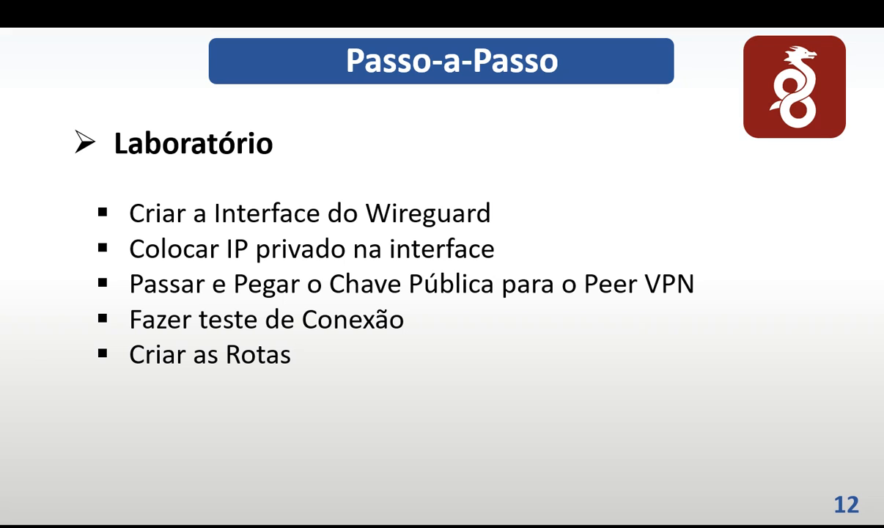
key(Right)
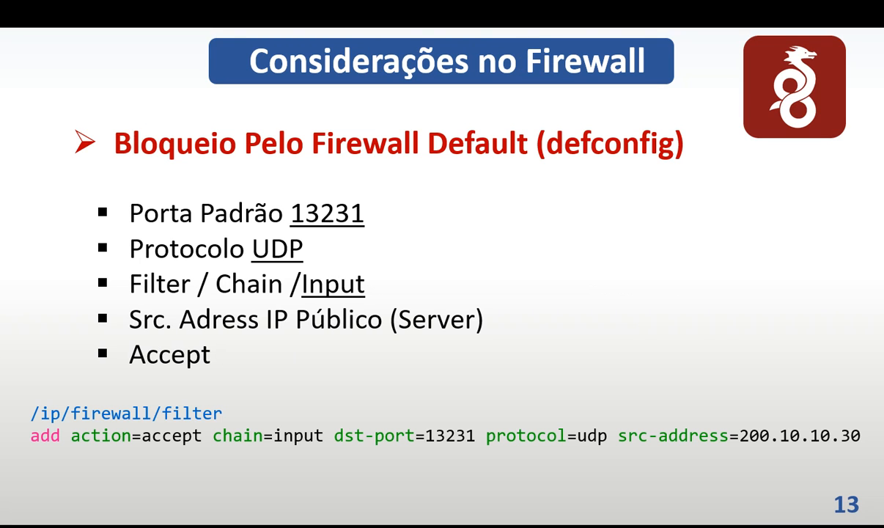